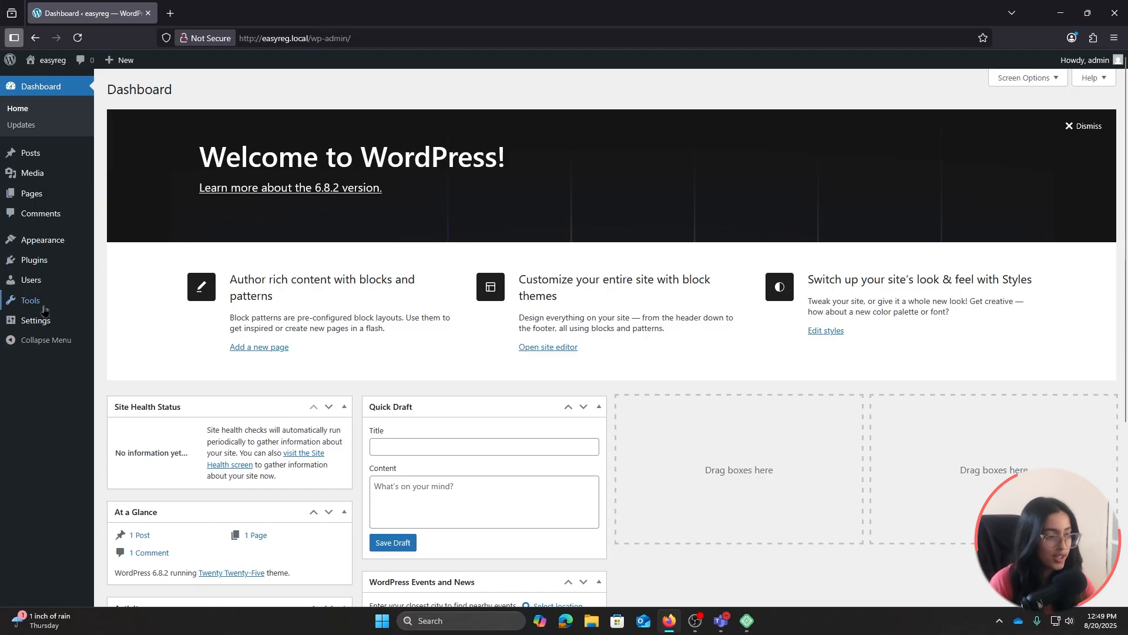
Search Add Plugin for 'User Registration and Membership', then install and activate it
click(33, 261)
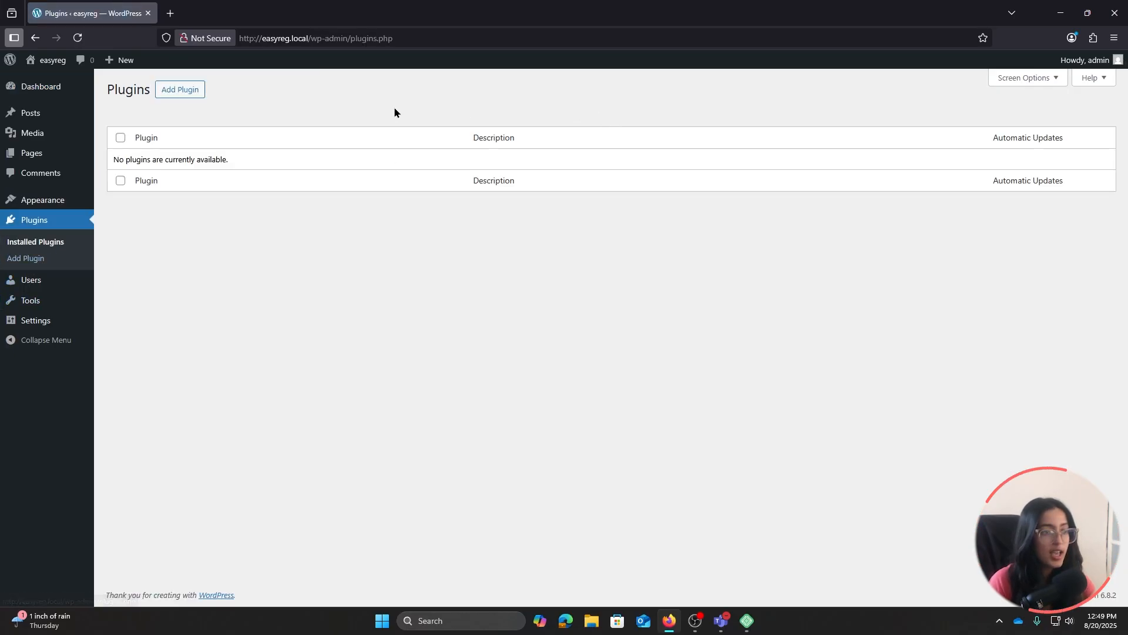
click(182, 95)
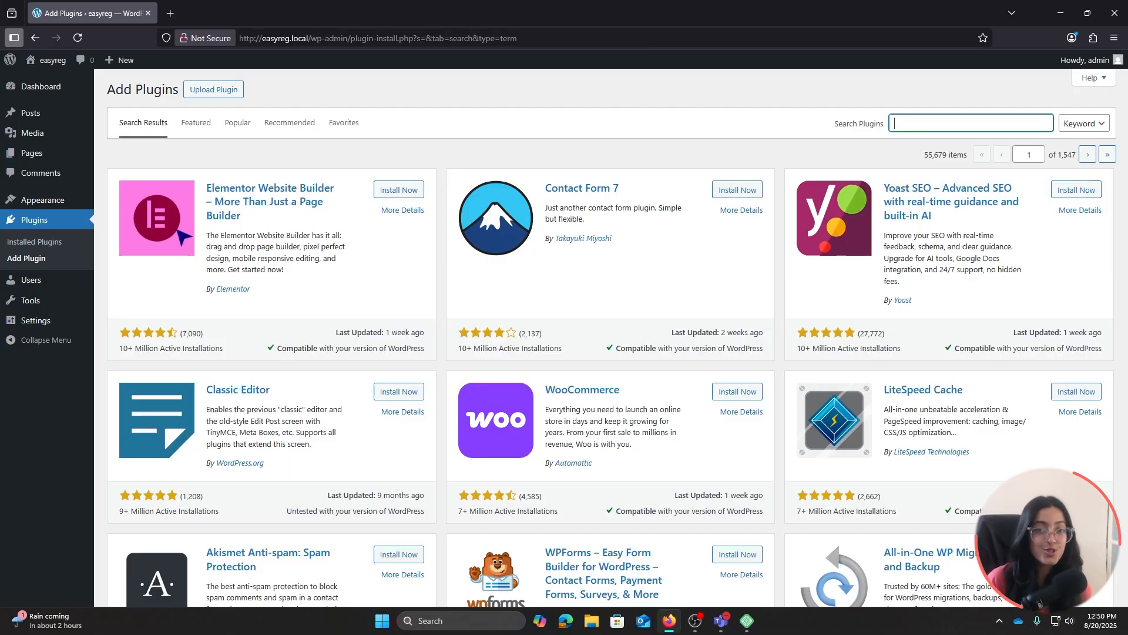
text(User Registration and Membership)
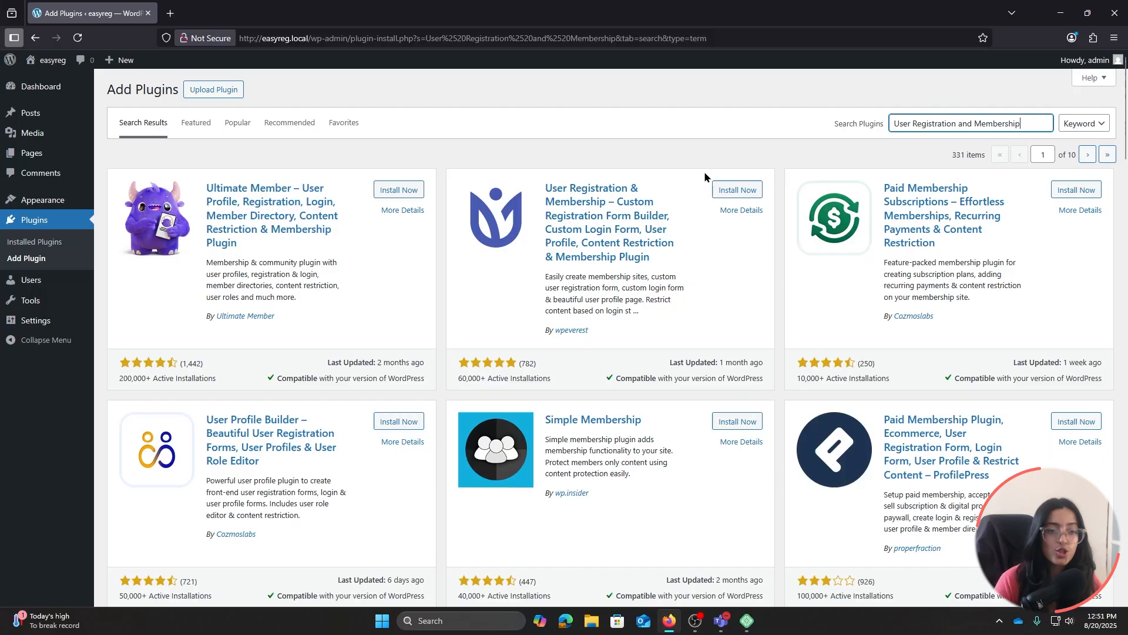
click(725, 190)
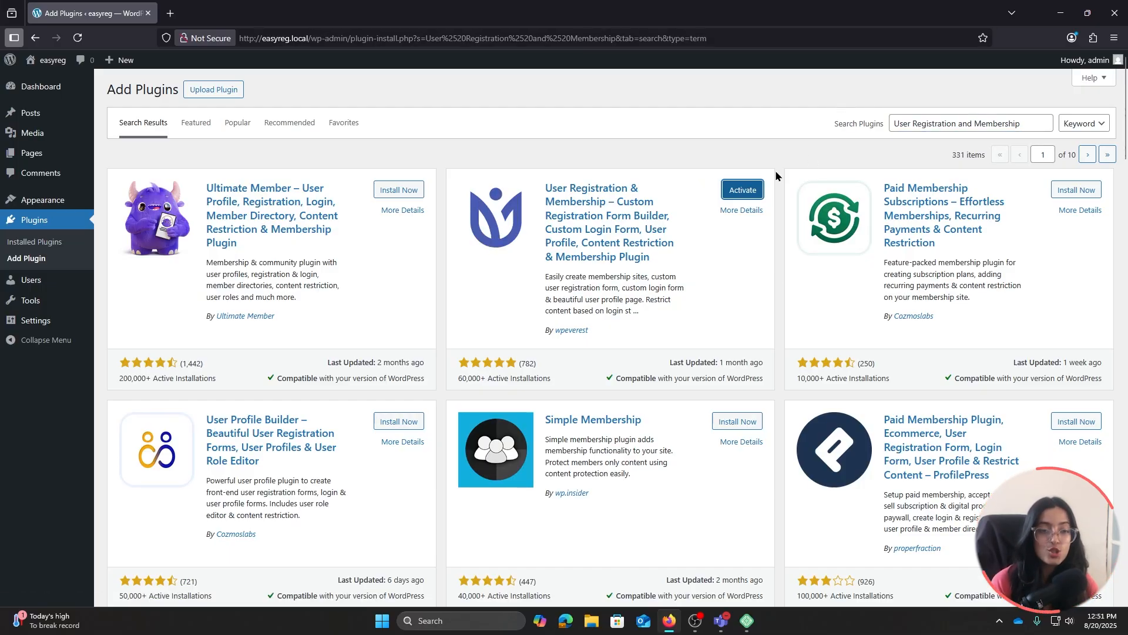
click(750, 188)
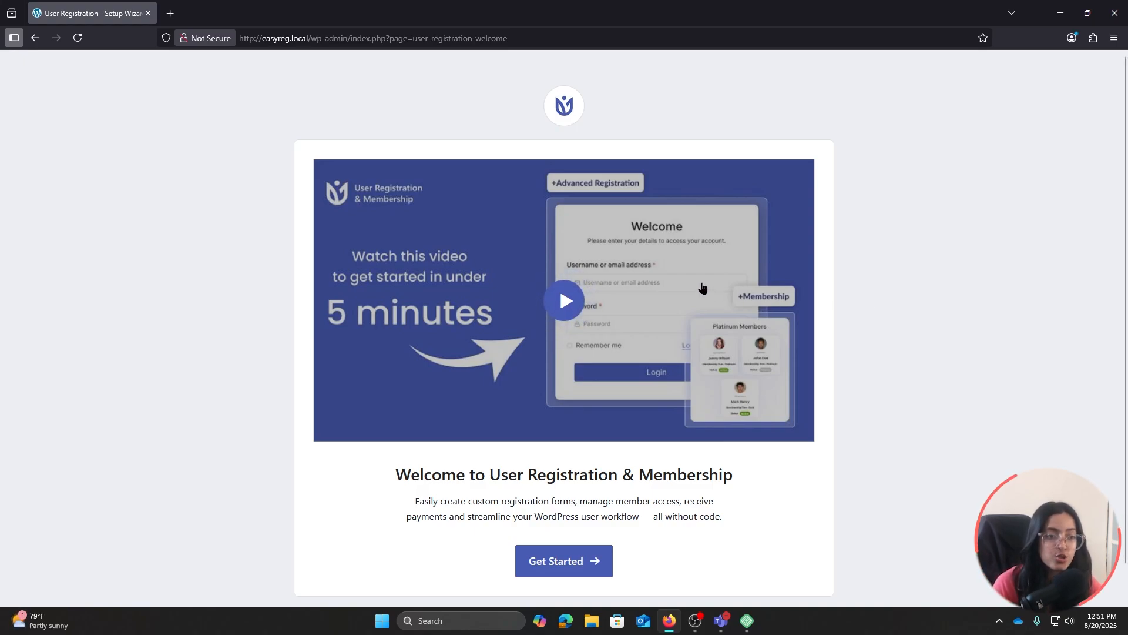
Start the setup wizard, keep Normal registration, and accept the created pages
scroll(682, 285, down, 1)
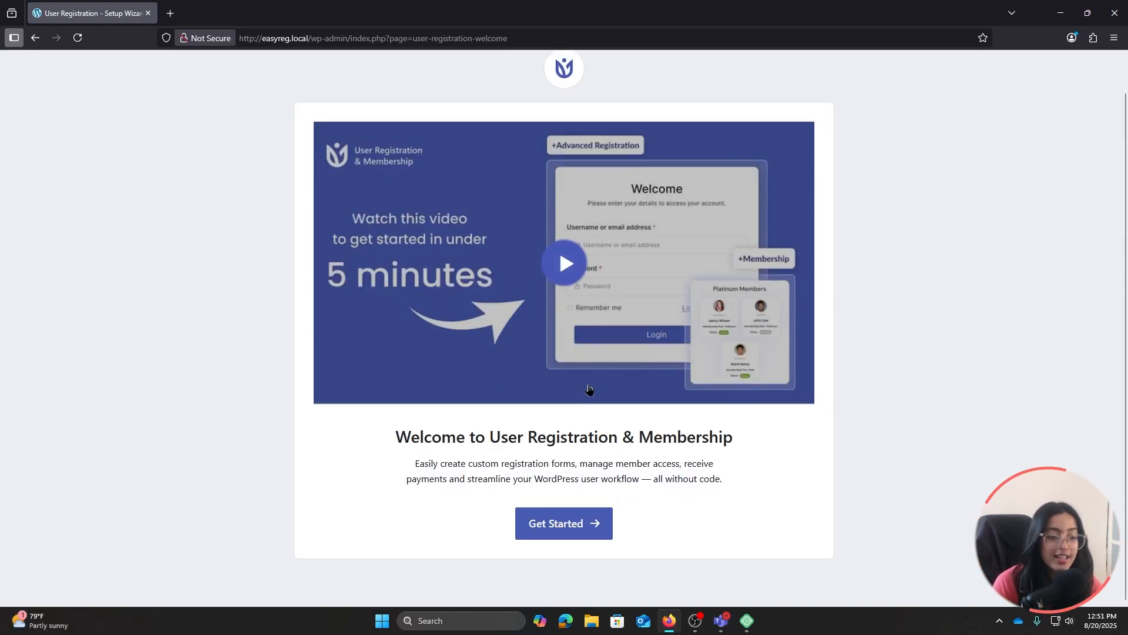
click(537, 524)
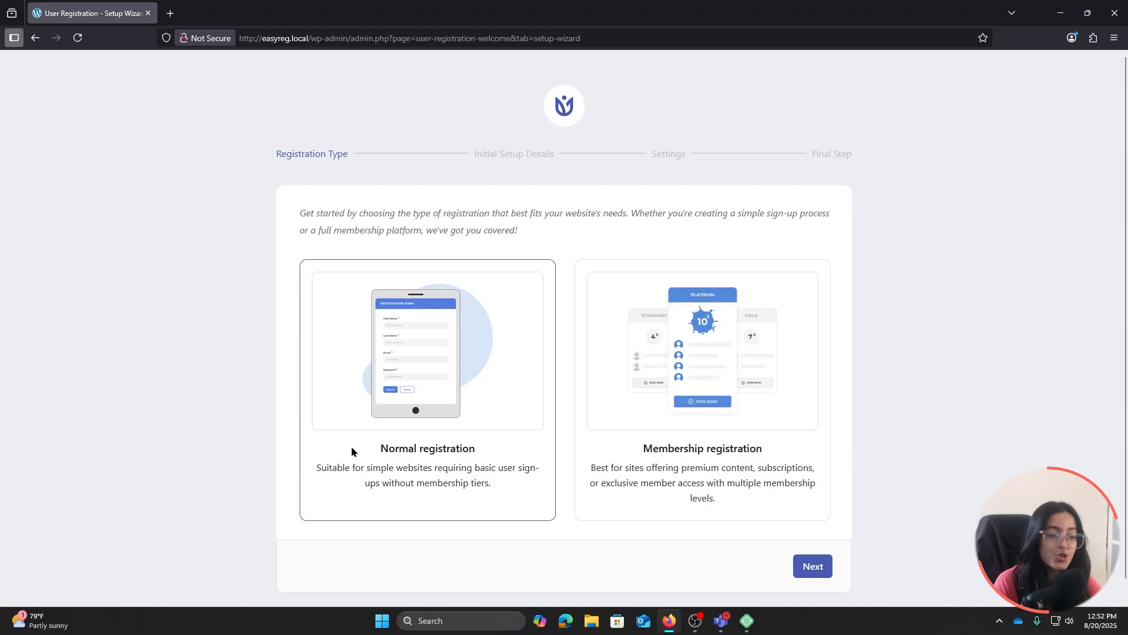
click(809, 565)
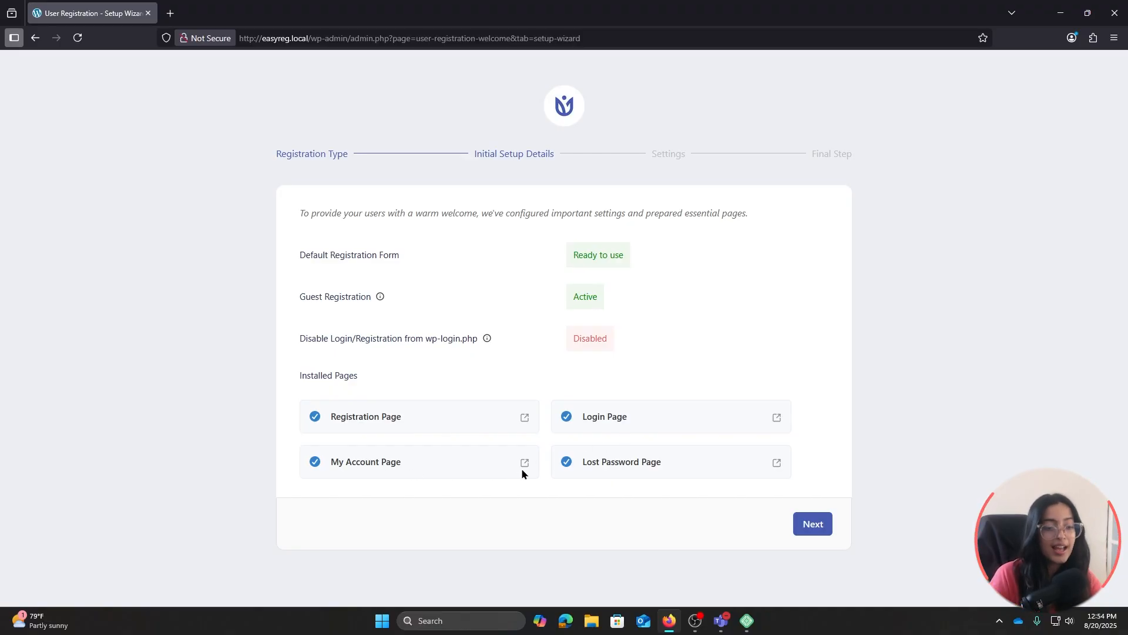
click(819, 531)
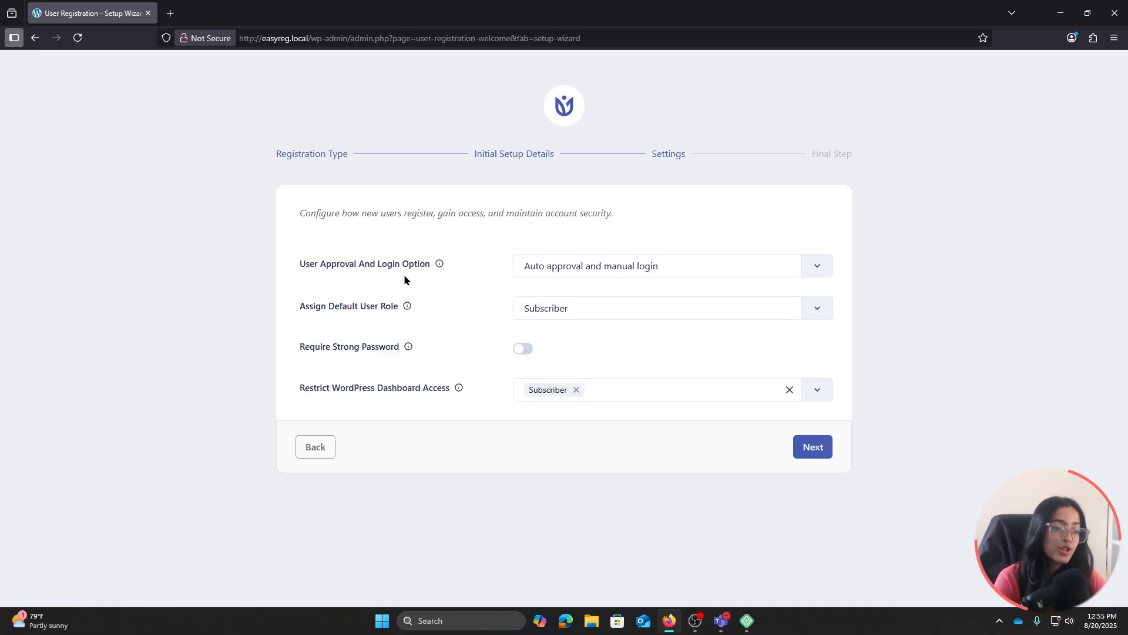
Keep auto approval with manual login and Subscriber as the default user role
click(809, 263)
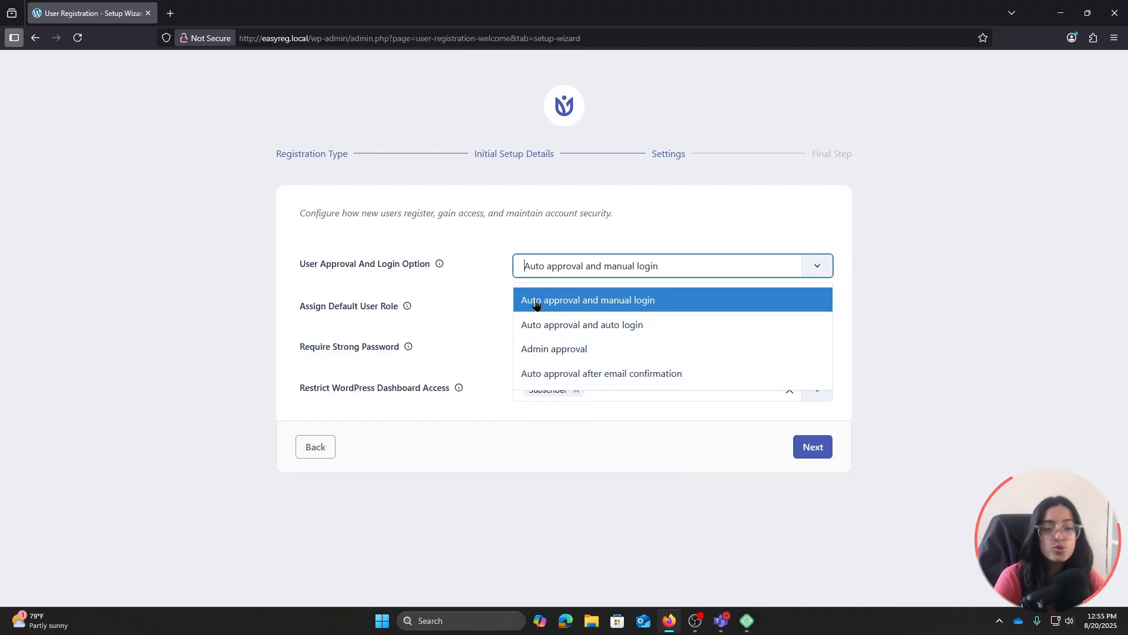
click(638, 302)
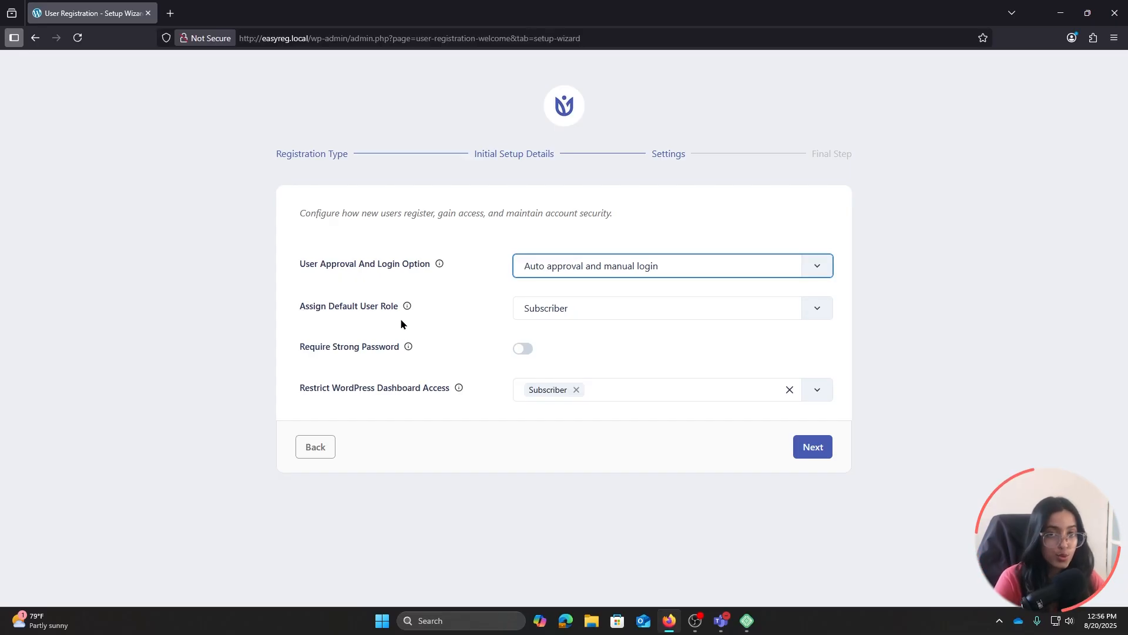
click(550, 308)
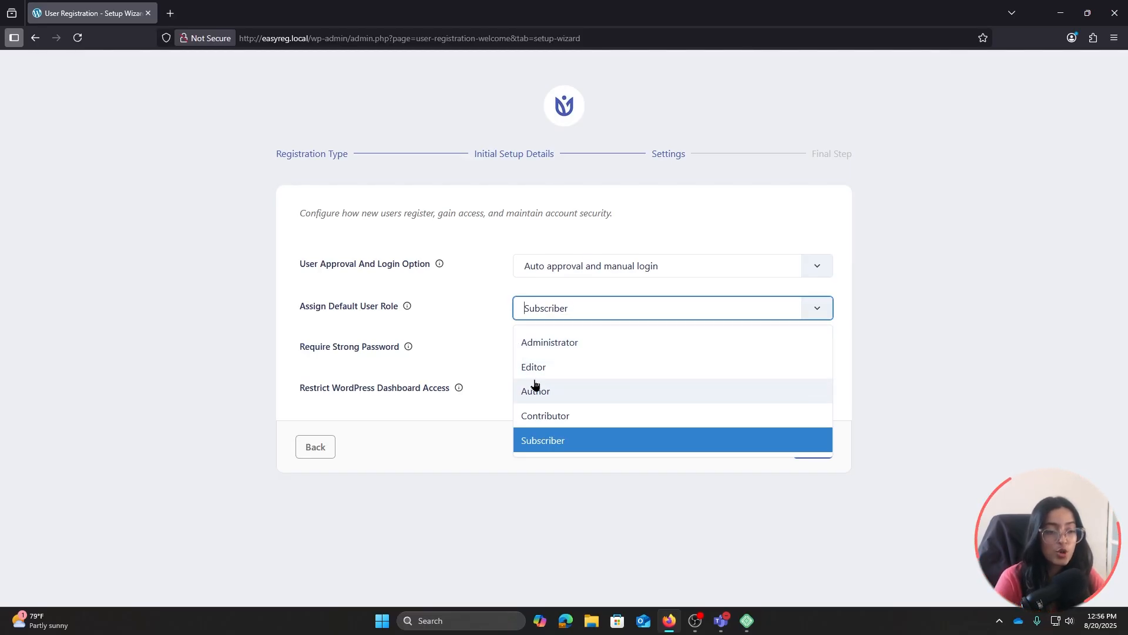
click(553, 442)
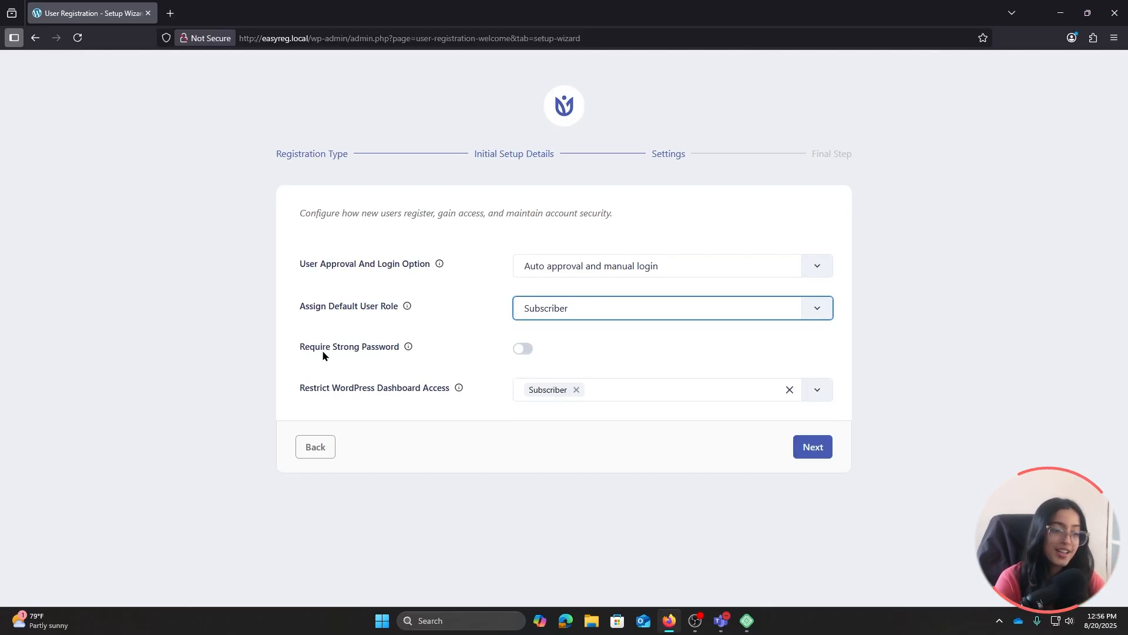
Leave strong passwords off, keep Subscriber dashboard access restricted, and finish the settings step
click(378, 340)
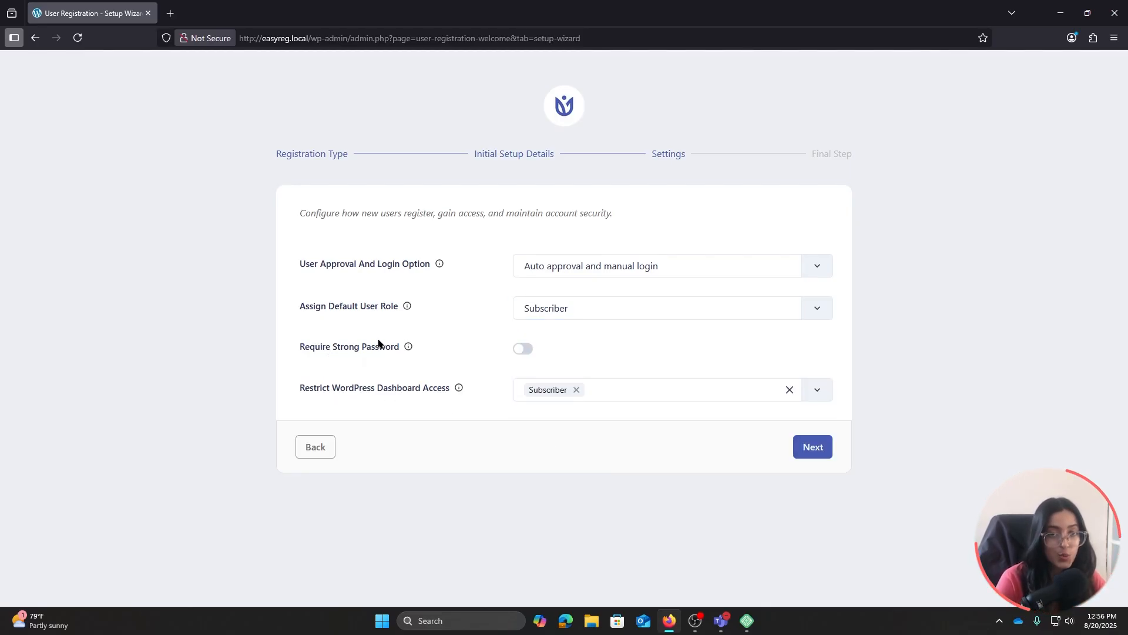
click(379, 346)
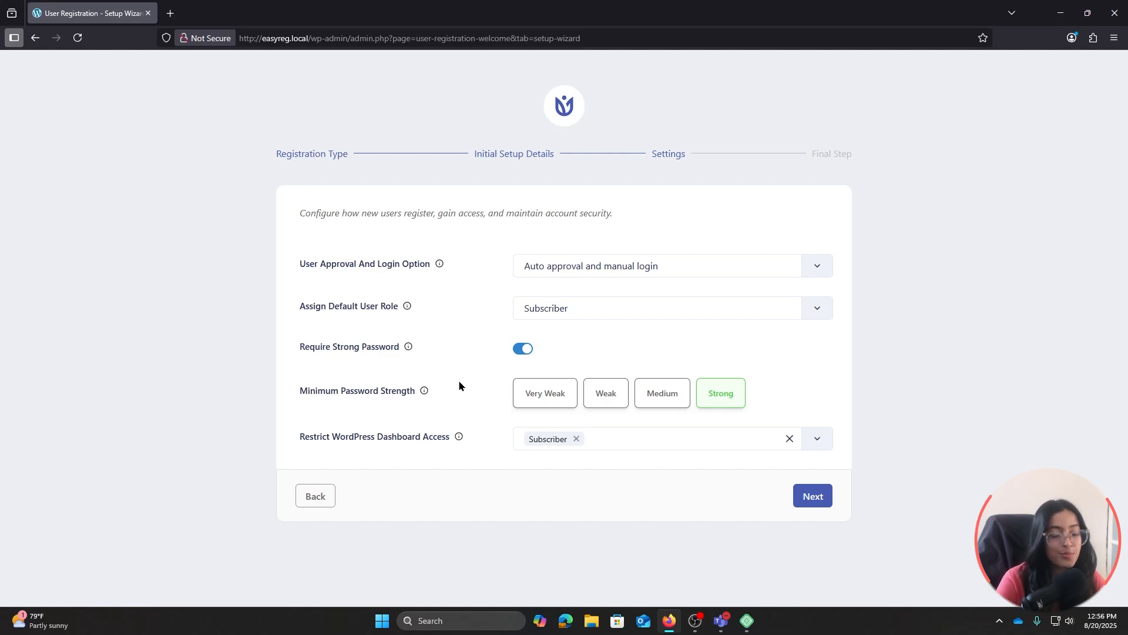
click(518, 353)
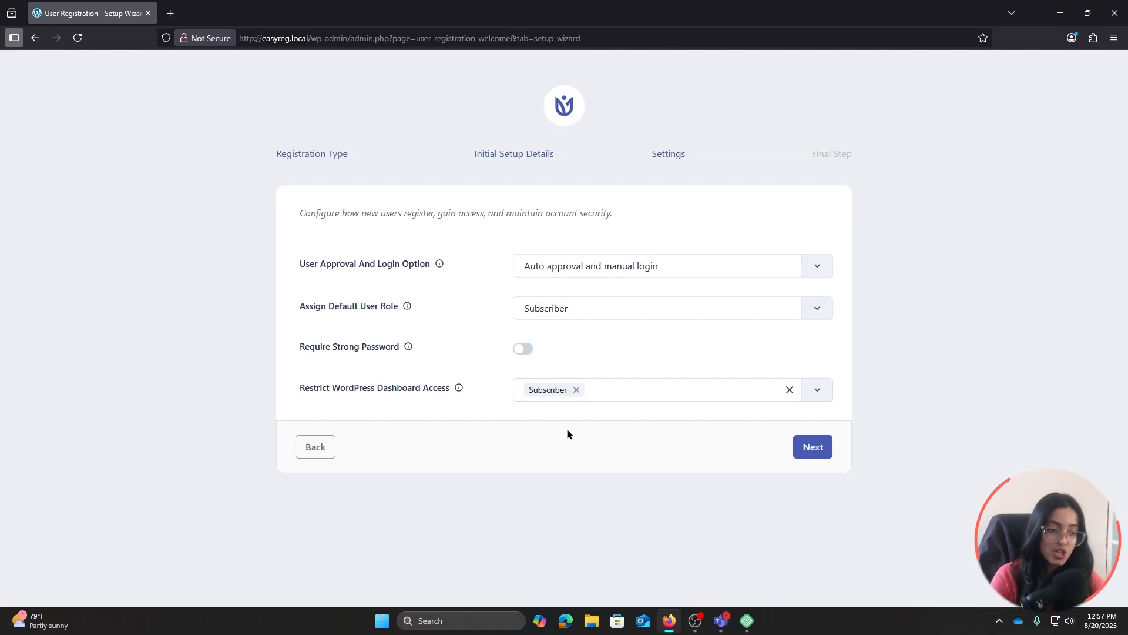
click(574, 390)
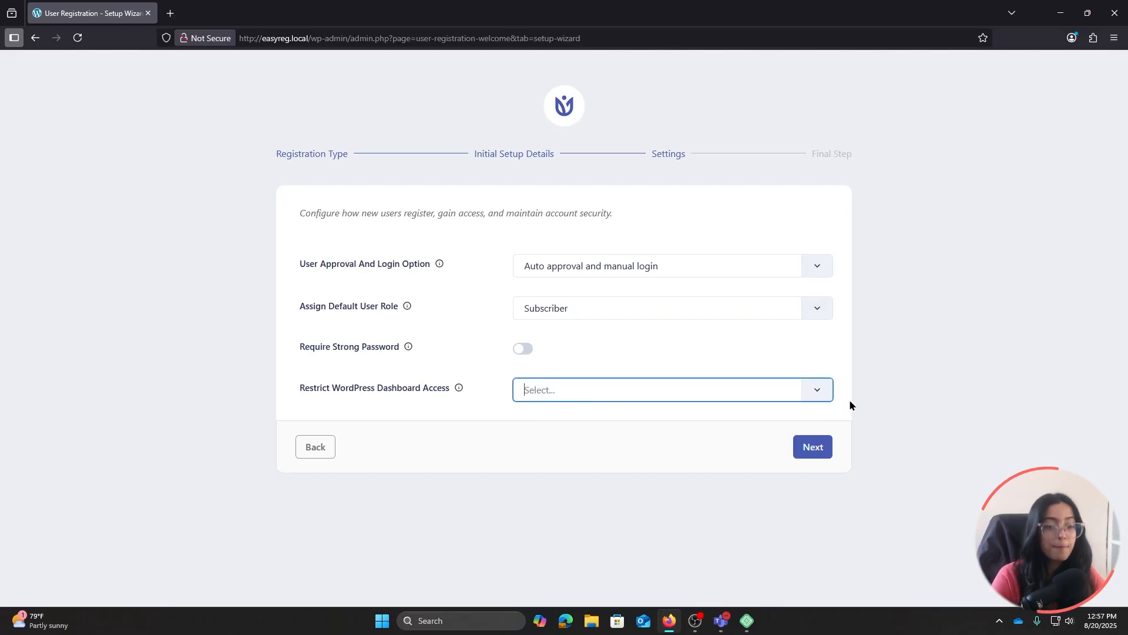
click(806, 394)
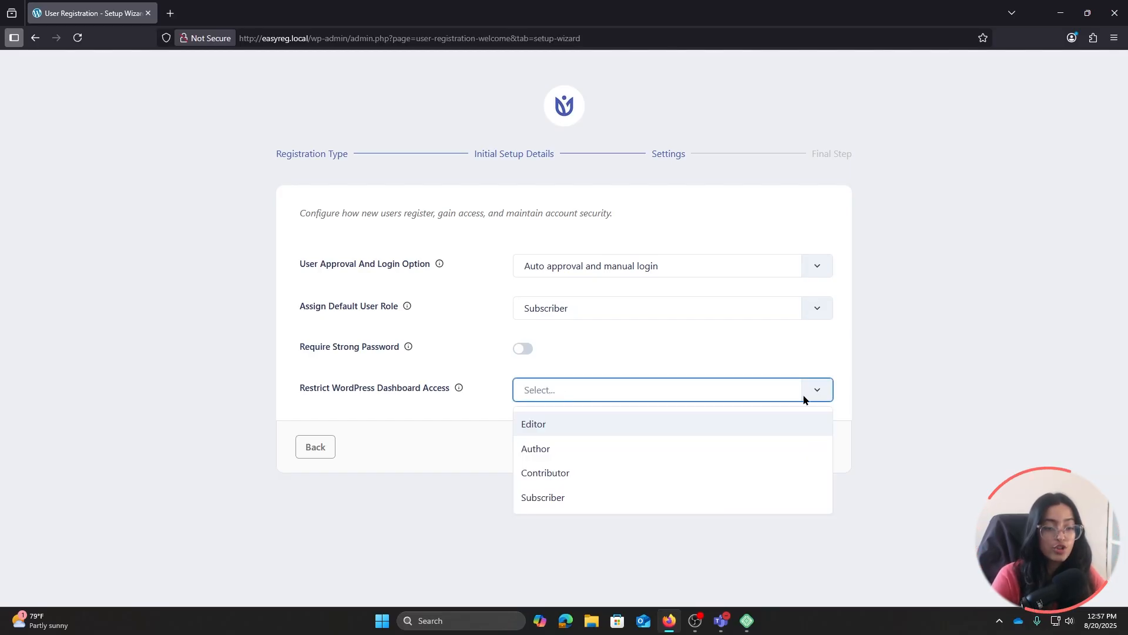
click(558, 497)
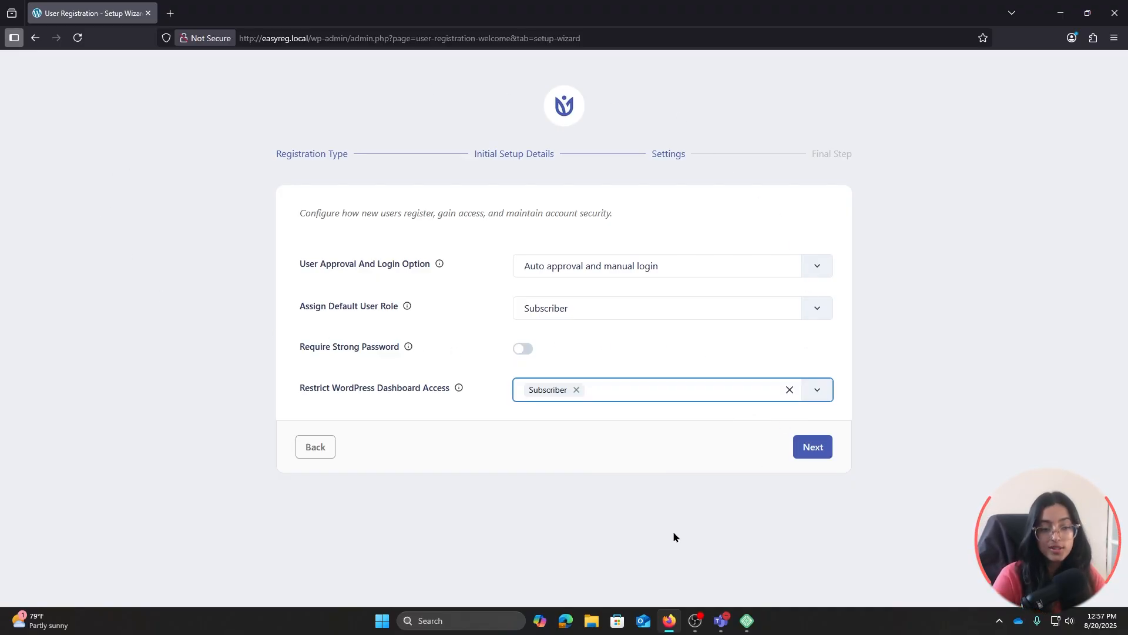
click(810, 448)
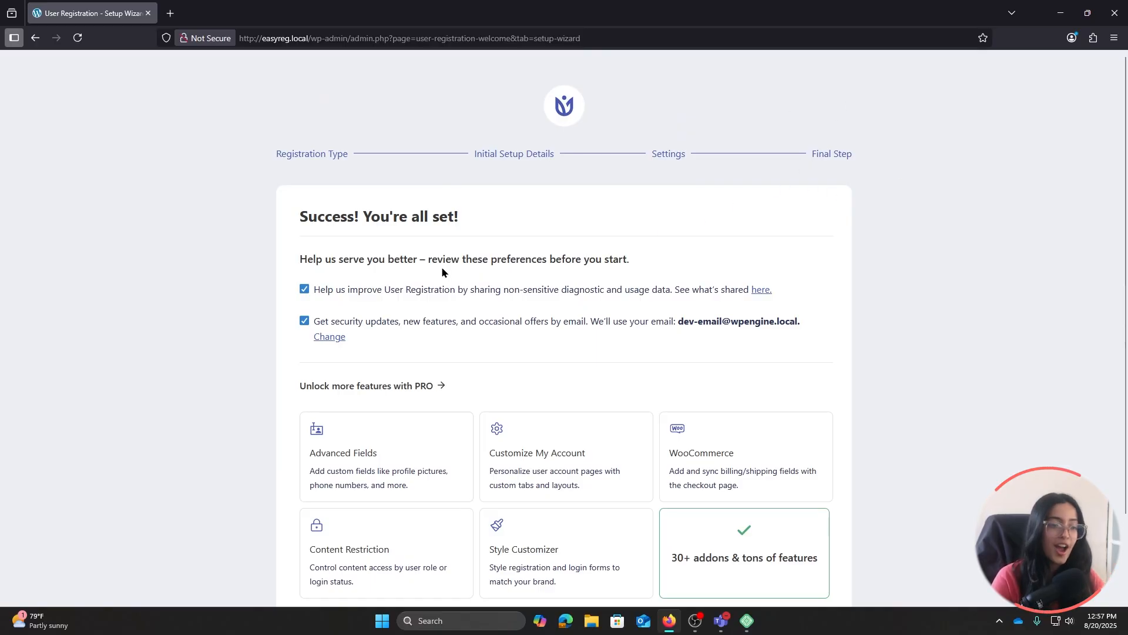
Go to the plugin dashboard and start a new registration form from scratch
scroll(552, 328, down, 2)
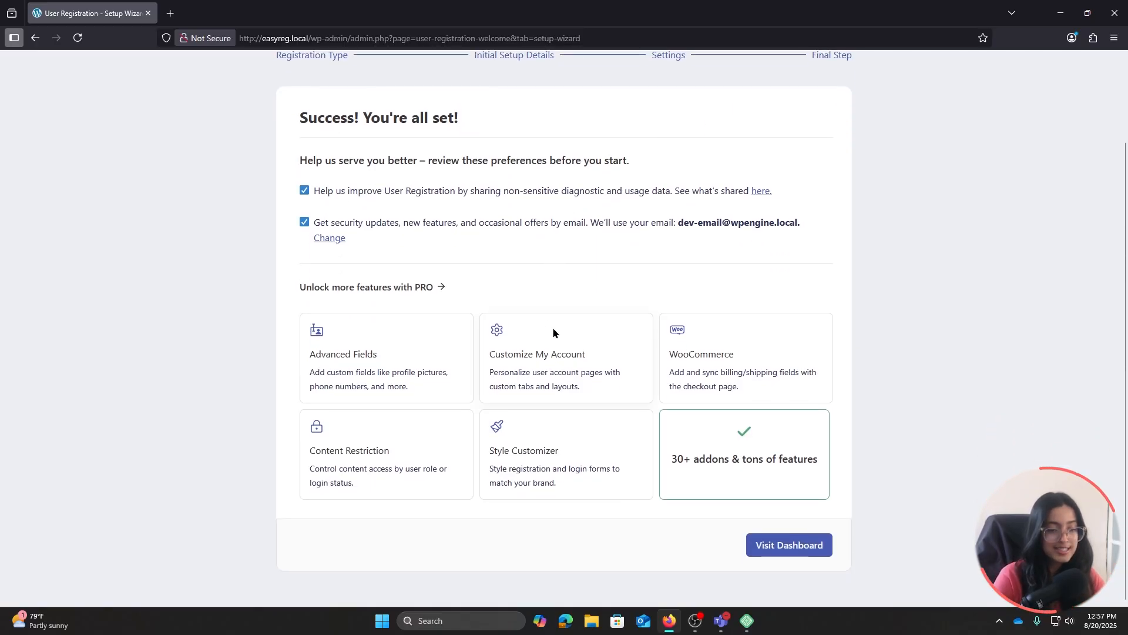
click(769, 544)
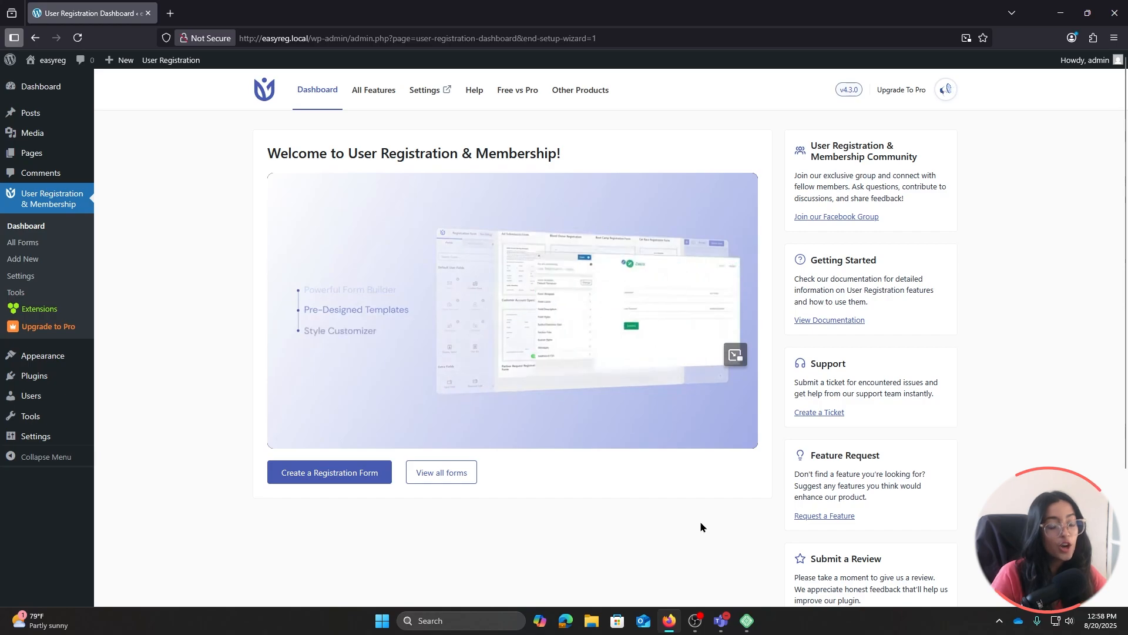
click(301, 474)
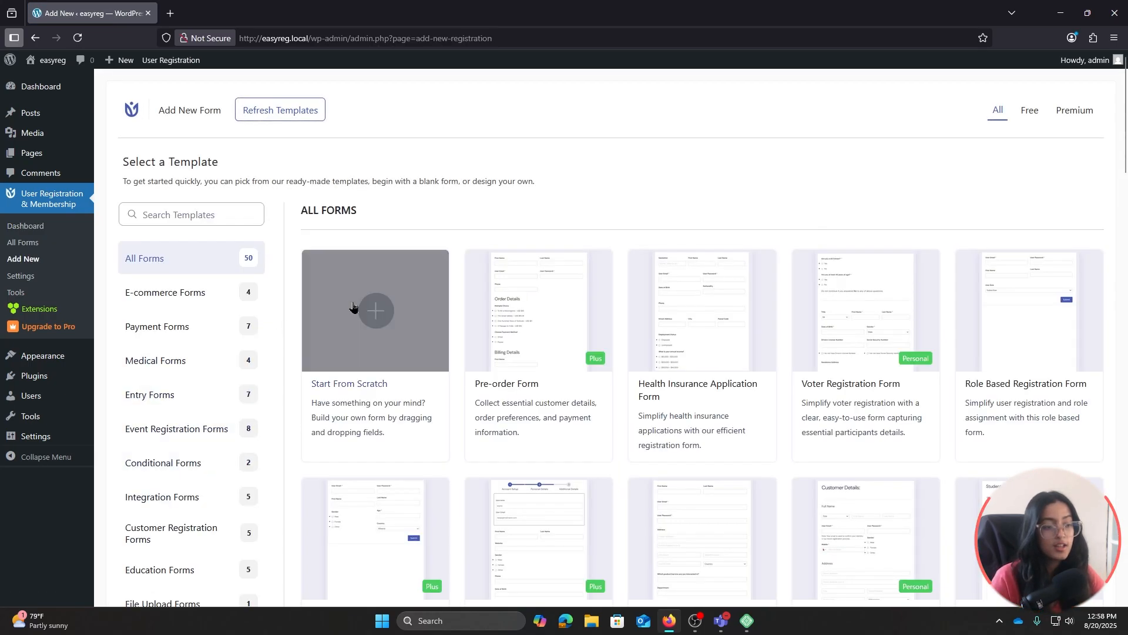
mouse_move(369, 334)
click(386, 317)
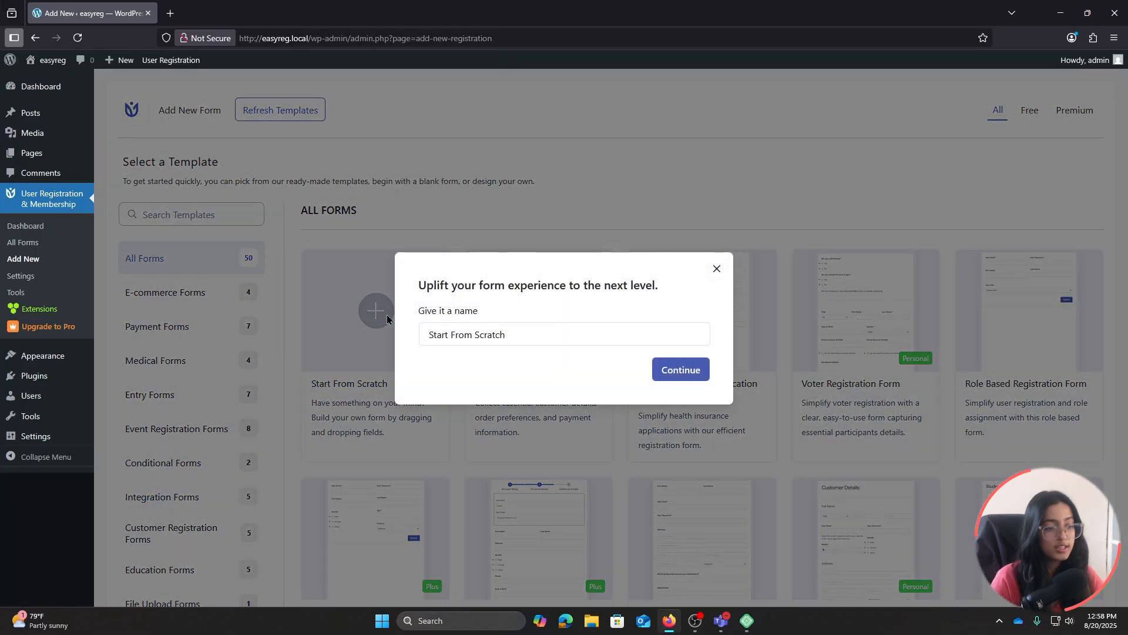
Name the form 'Registration Form' and create it
drag(501, 333, 427, 333)
key(ctrl+a)
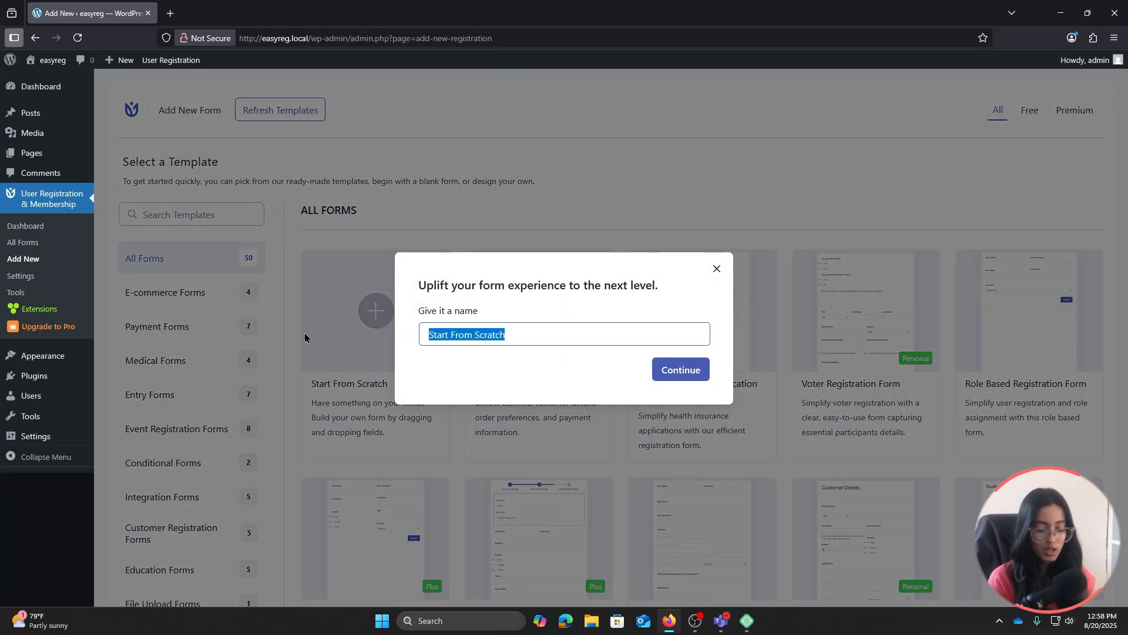
key(BackSpace)
text(Registration Form)
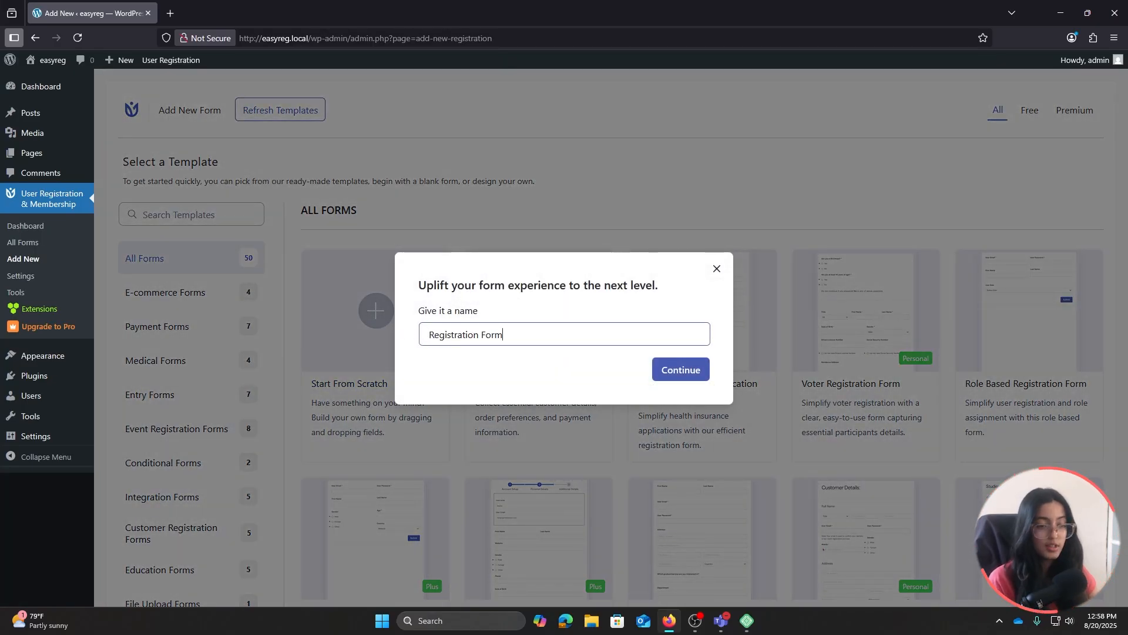
click(693, 370)
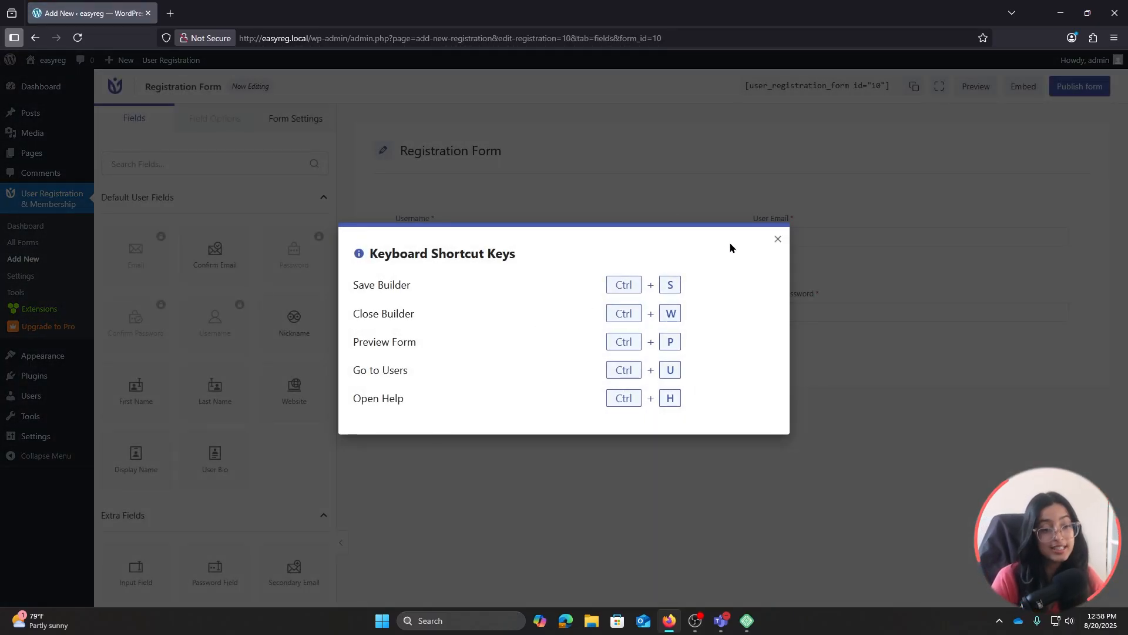
Add a new two-column row below the password fields
click(776, 241)
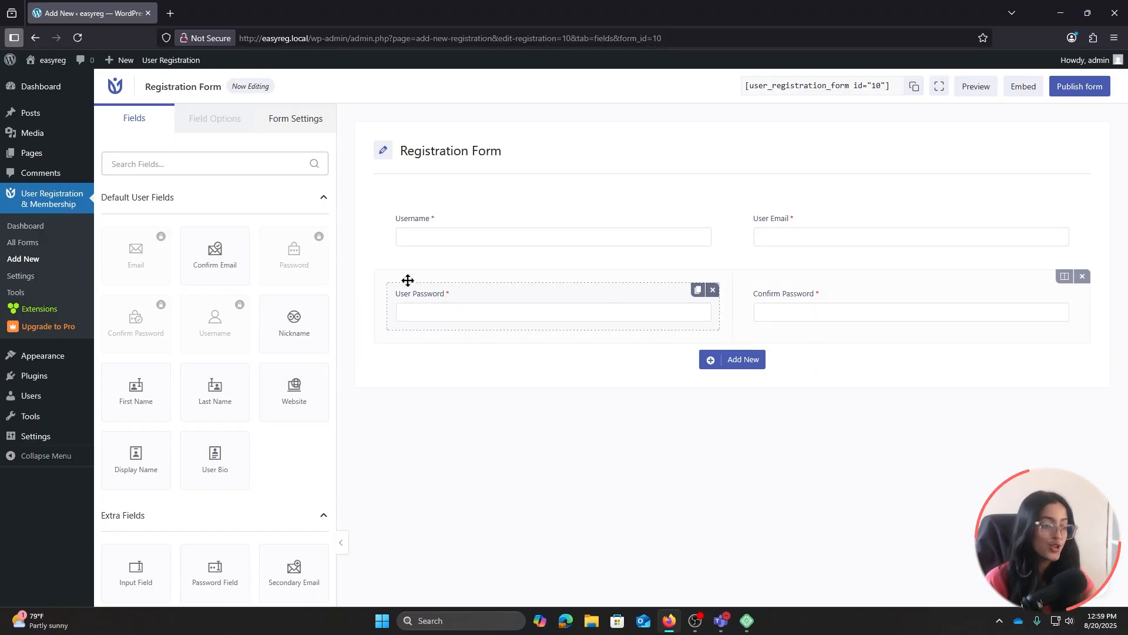
scroll(298, 310, down, 4)
scroll(298, 310, up, 4)
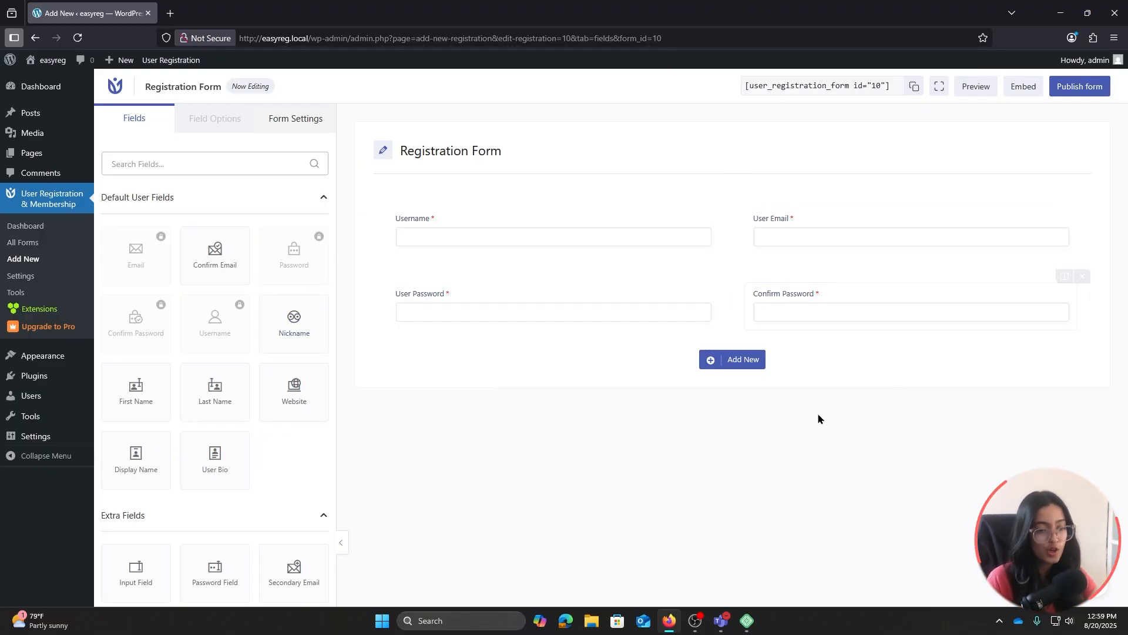
click(742, 356)
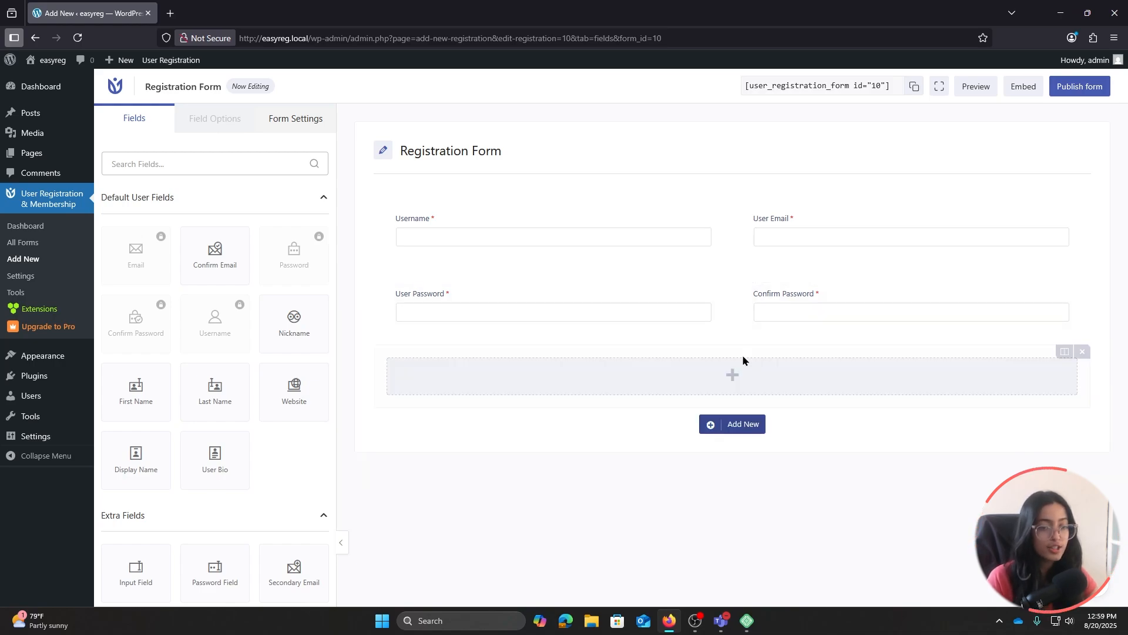
click(1064, 353)
click(1043, 405)
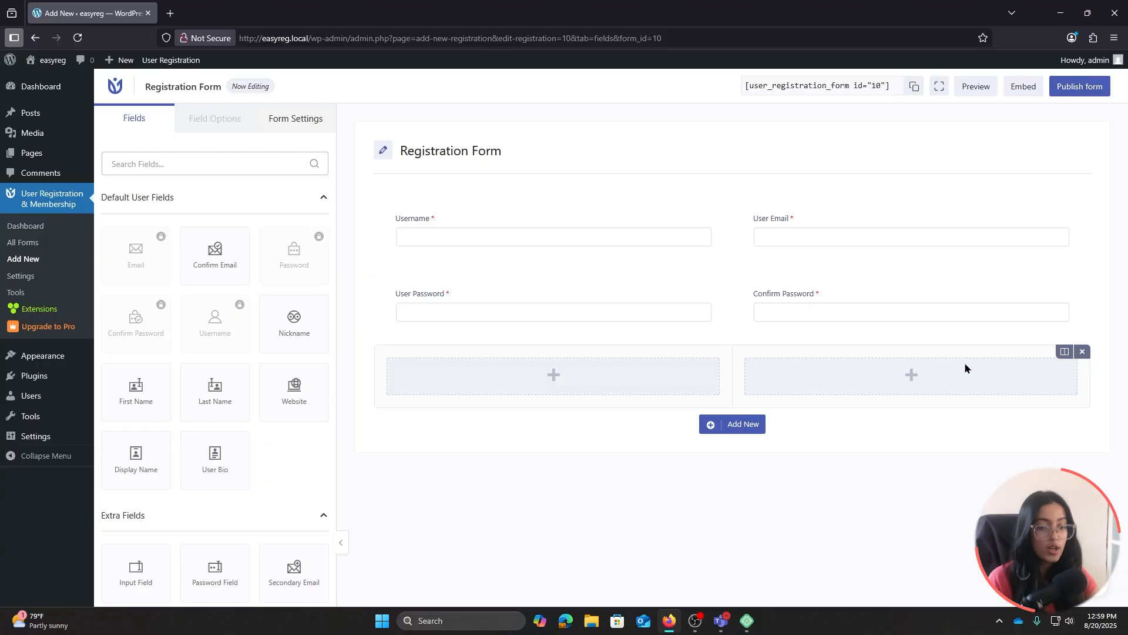
Put a Number field in the left column and a Country field in the right
scroll(244, 334, down, 2)
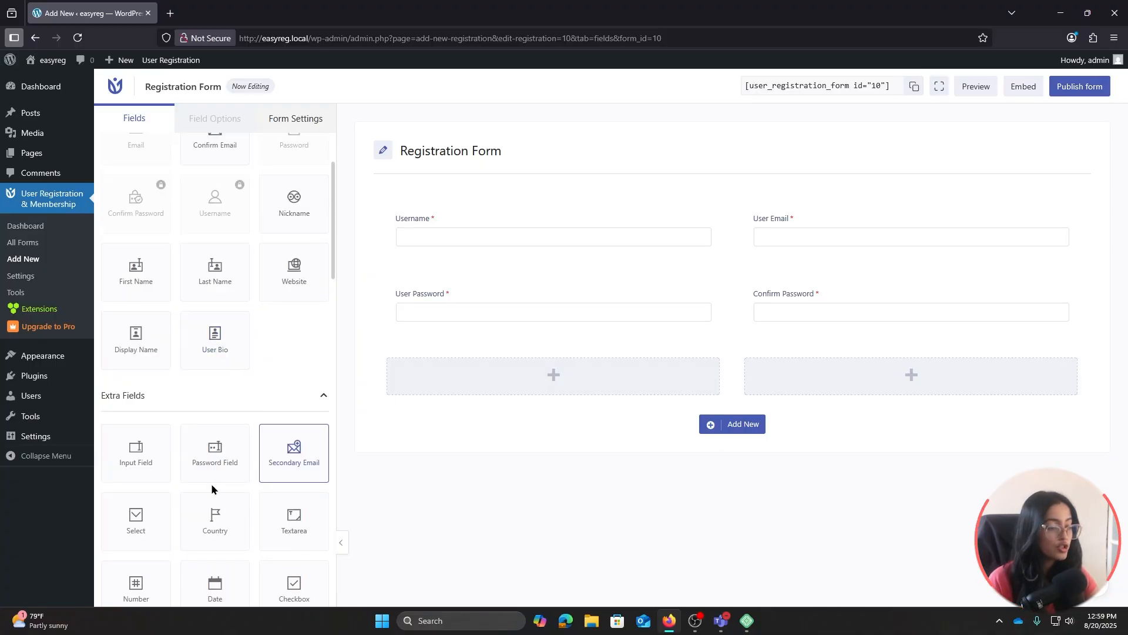
scroll(265, 411, down, 1)
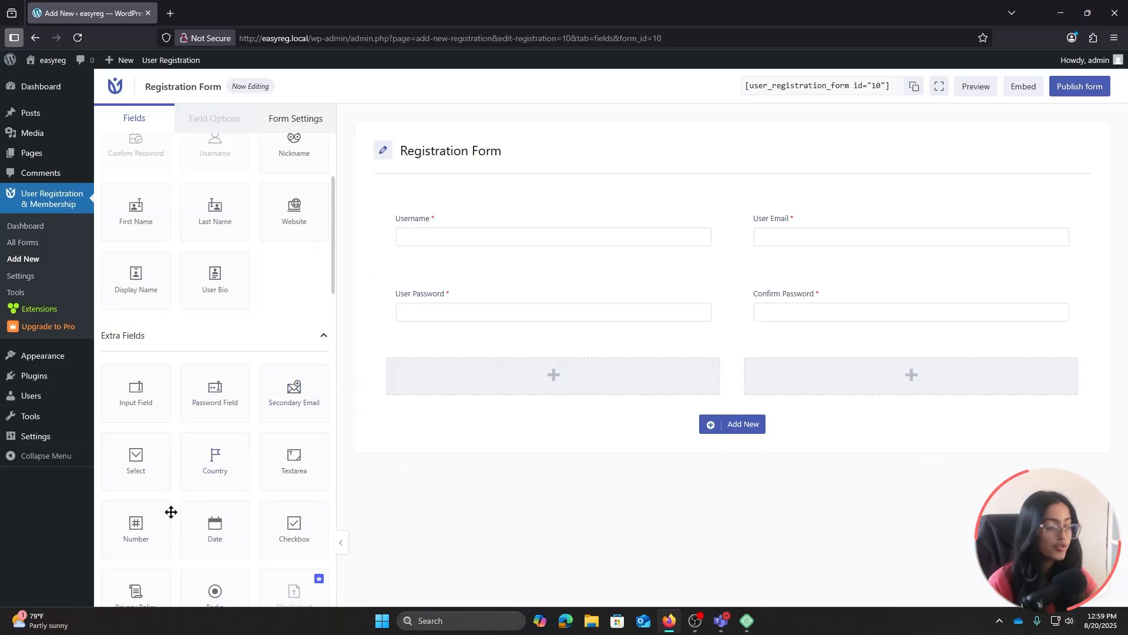
drag(166, 529, 501, 378)
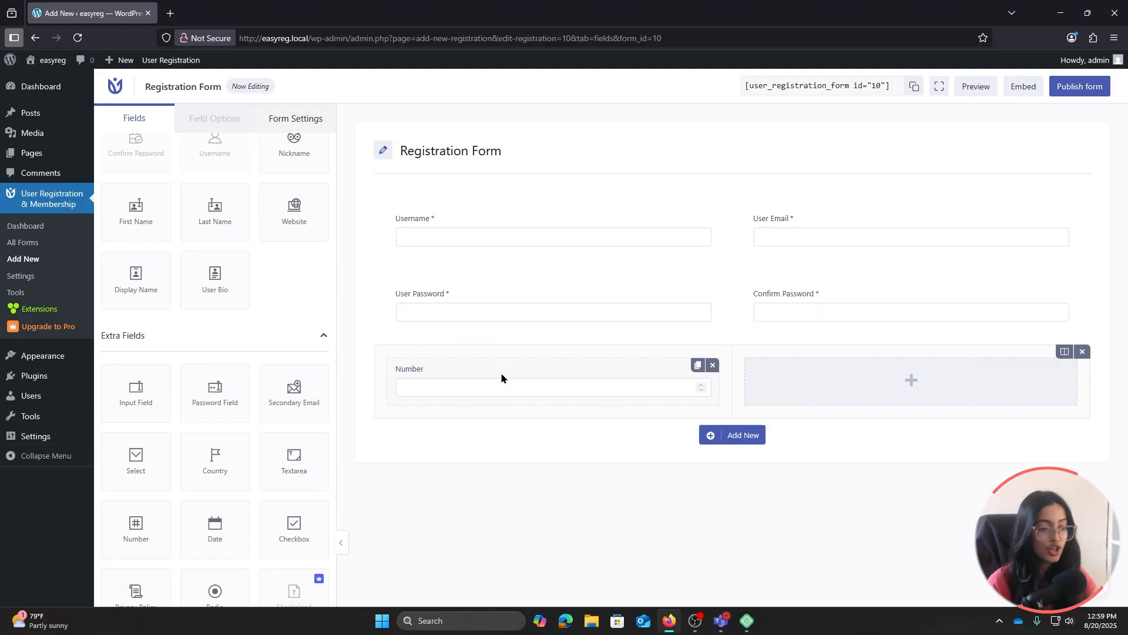
drag(408, 435, 843, 376)
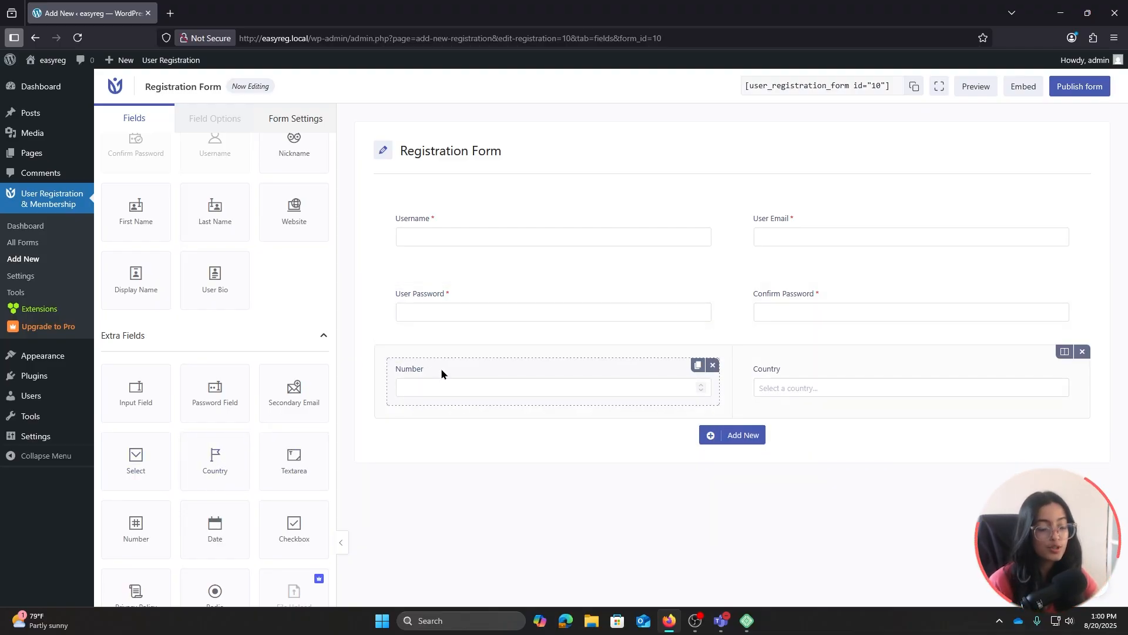
Relabel the Number field as 'Phone Number'
click(441, 368)
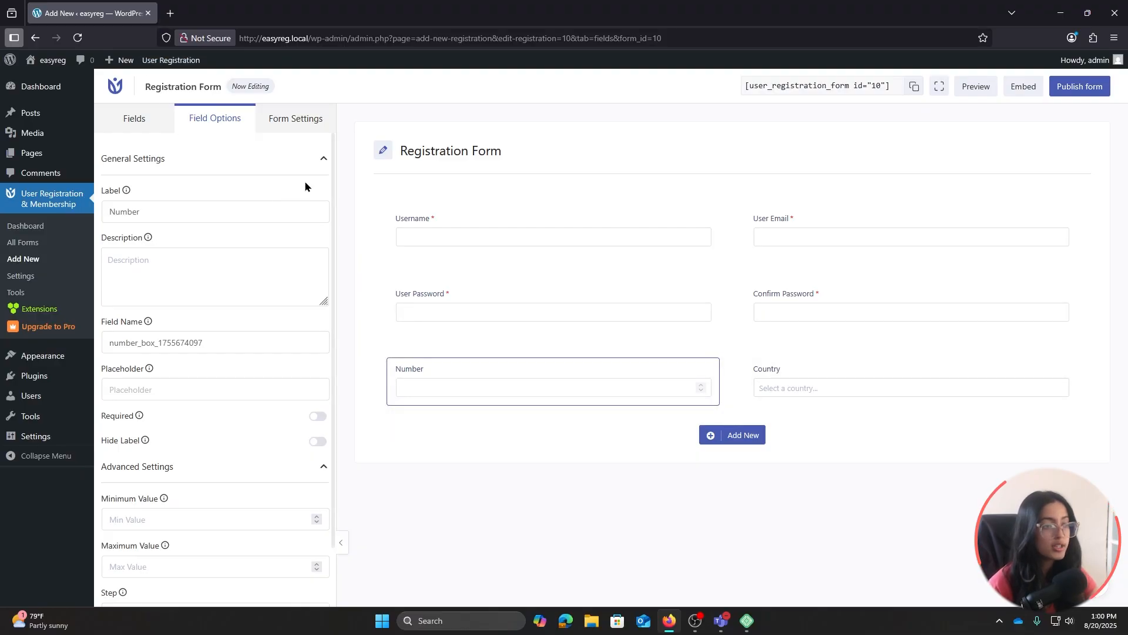
click(108, 212)
text(b n)
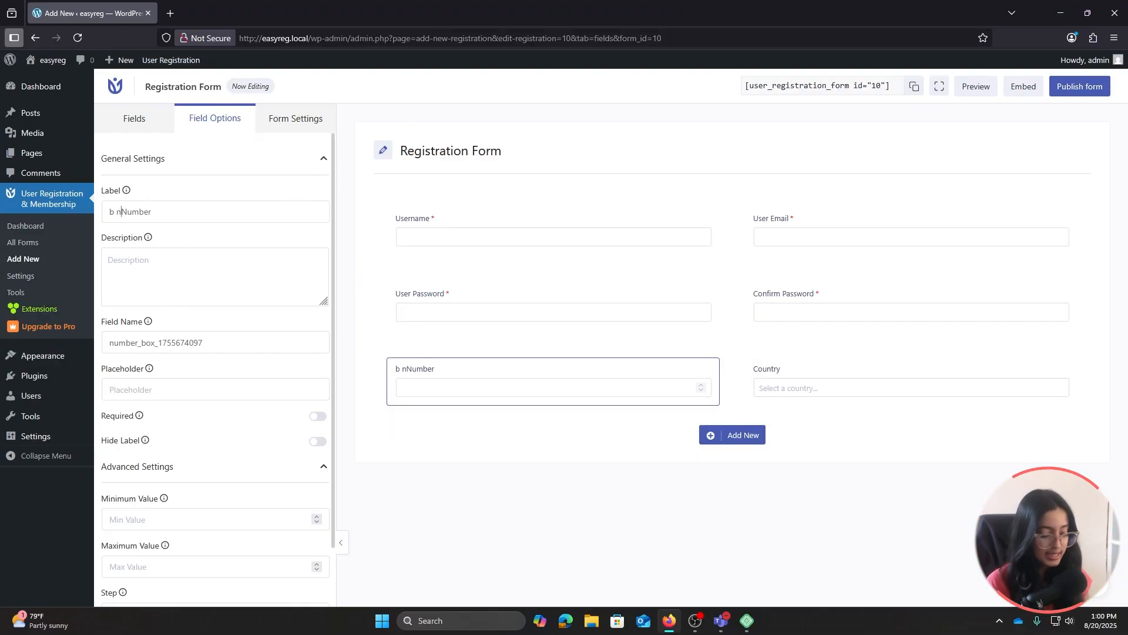
key(BackSpace)
key(BackSpace)
key(BackSpace)
click(455, 297)
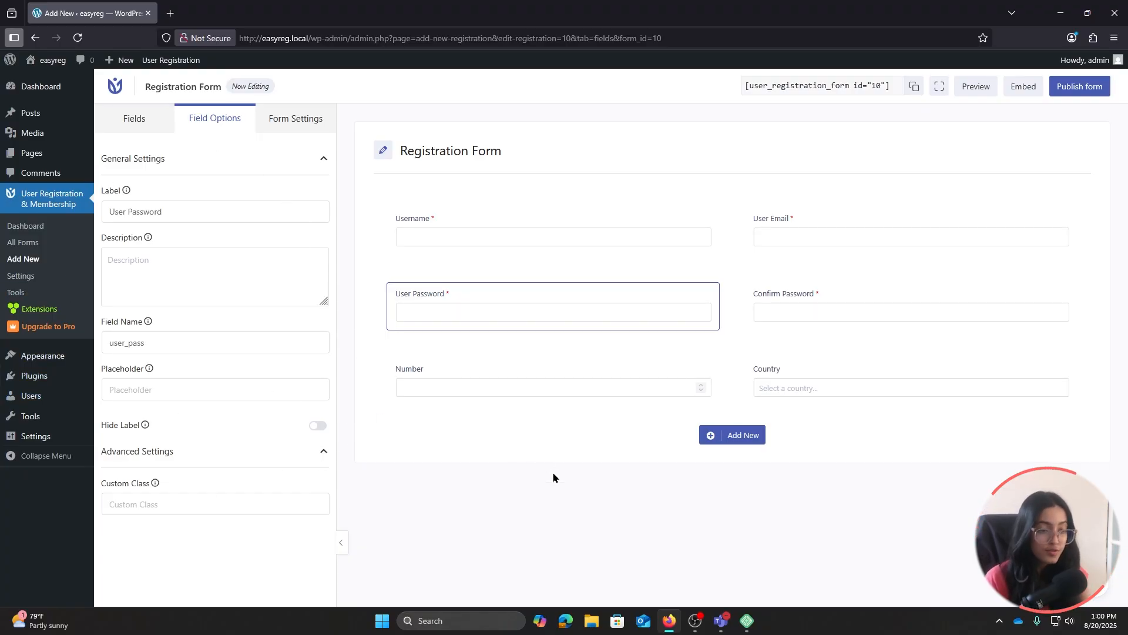
click(450, 366)
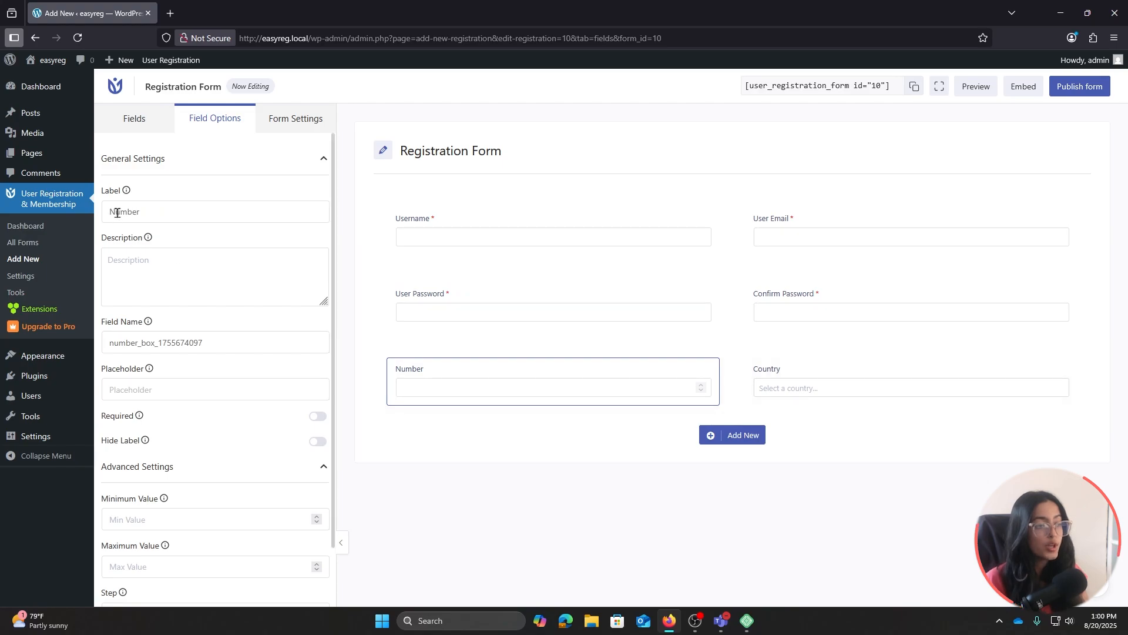
drag(109, 213, 116, 213)
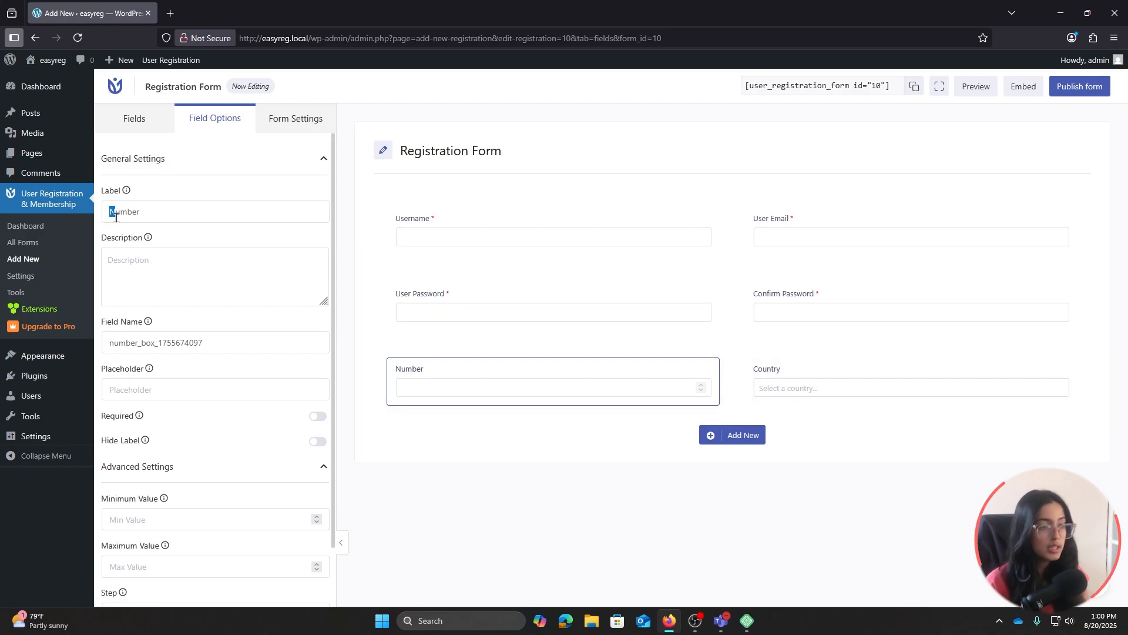
click(103, 212)
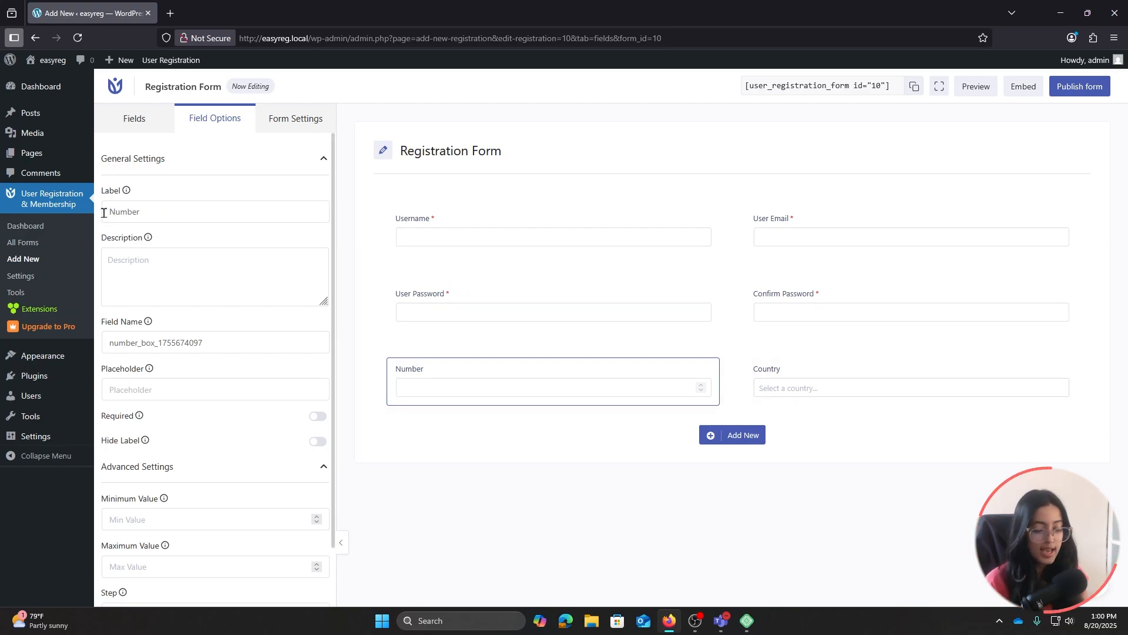
text(Phone)
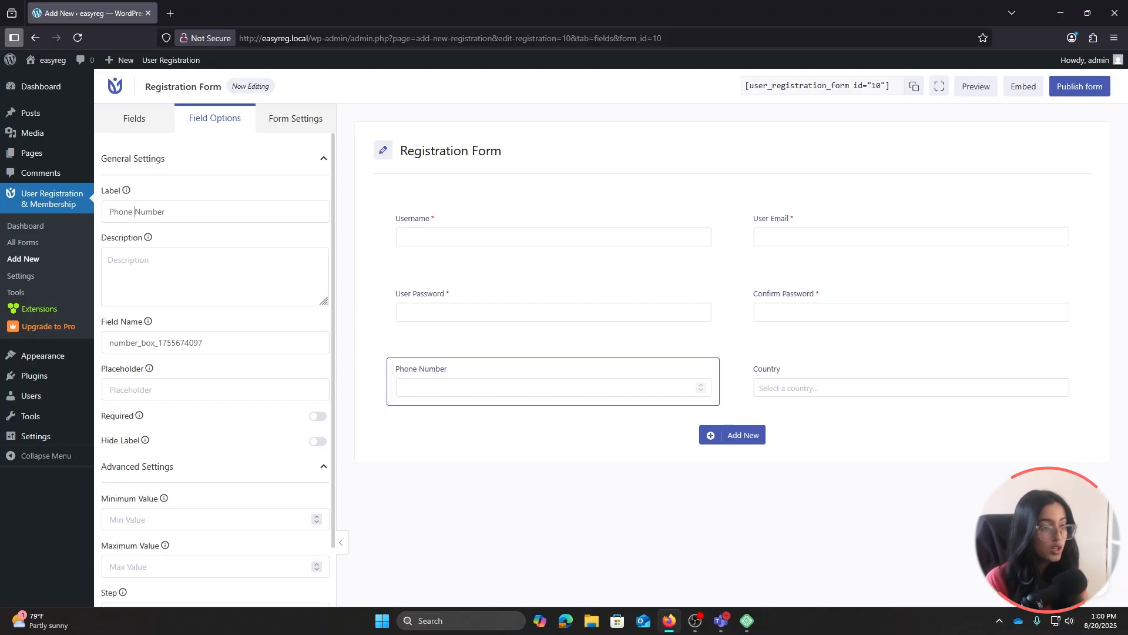
Review the Country, Confirm Password, User Password and Username field settings
scroll(239, 347, down, 1)
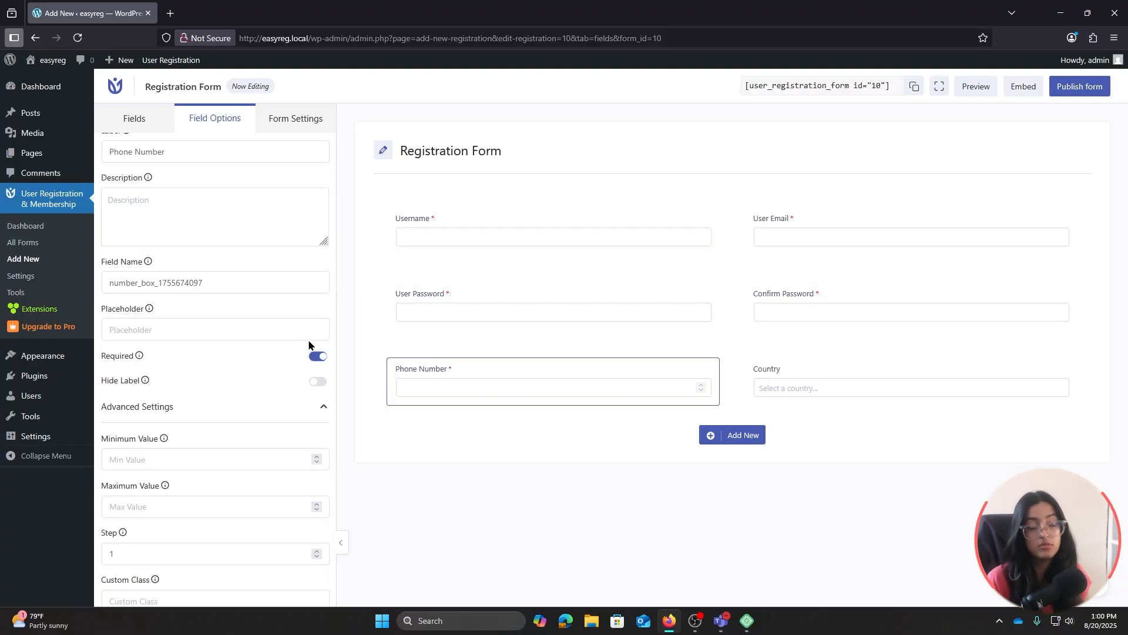
scroll(181, 329, up, 1)
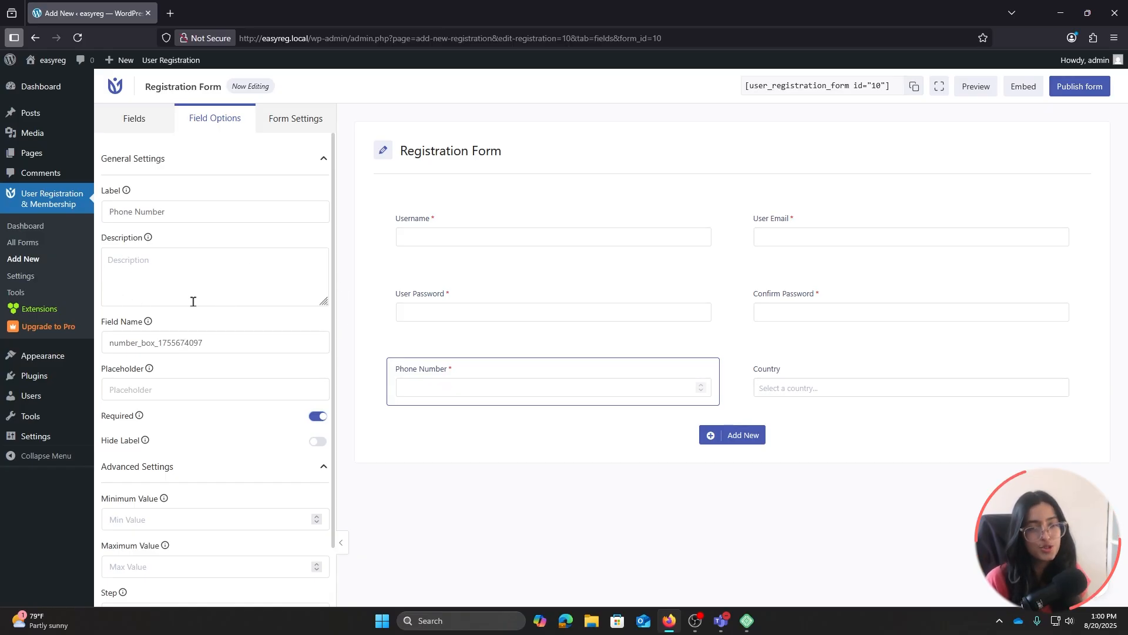
scroll(252, 352, down, 1)
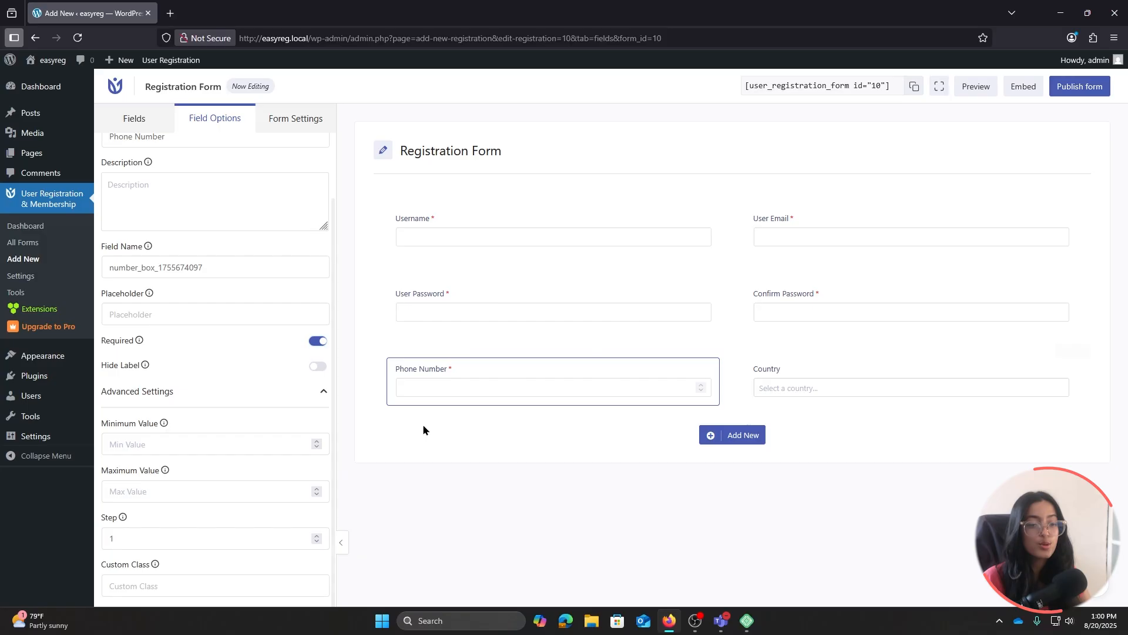
click(787, 368)
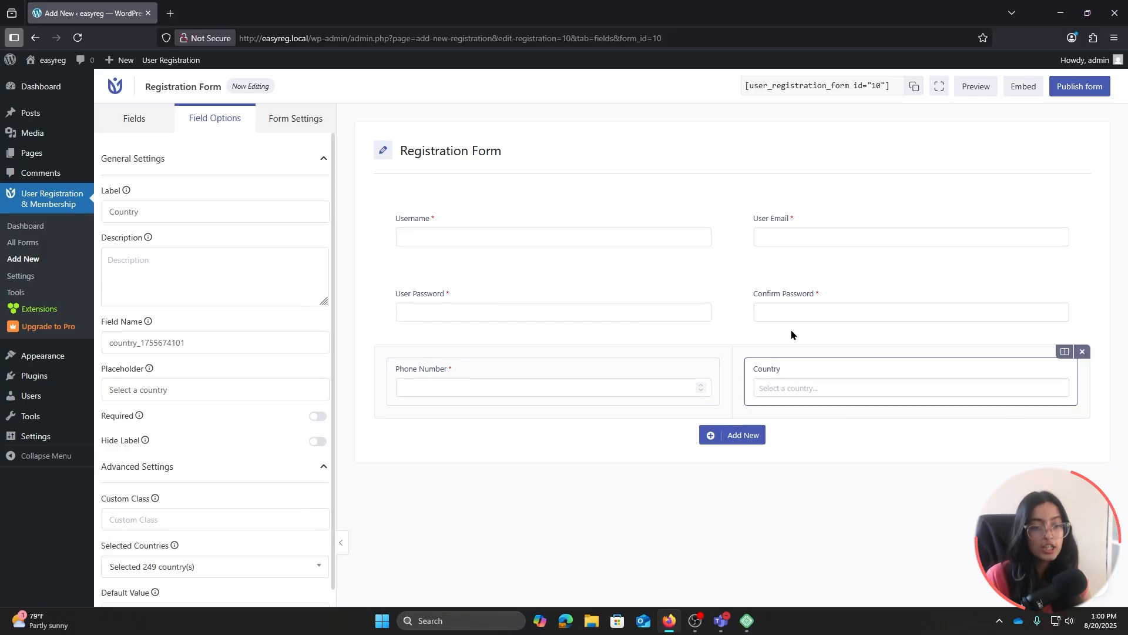
click(783, 300)
click(662, 294)
click(708, 233)
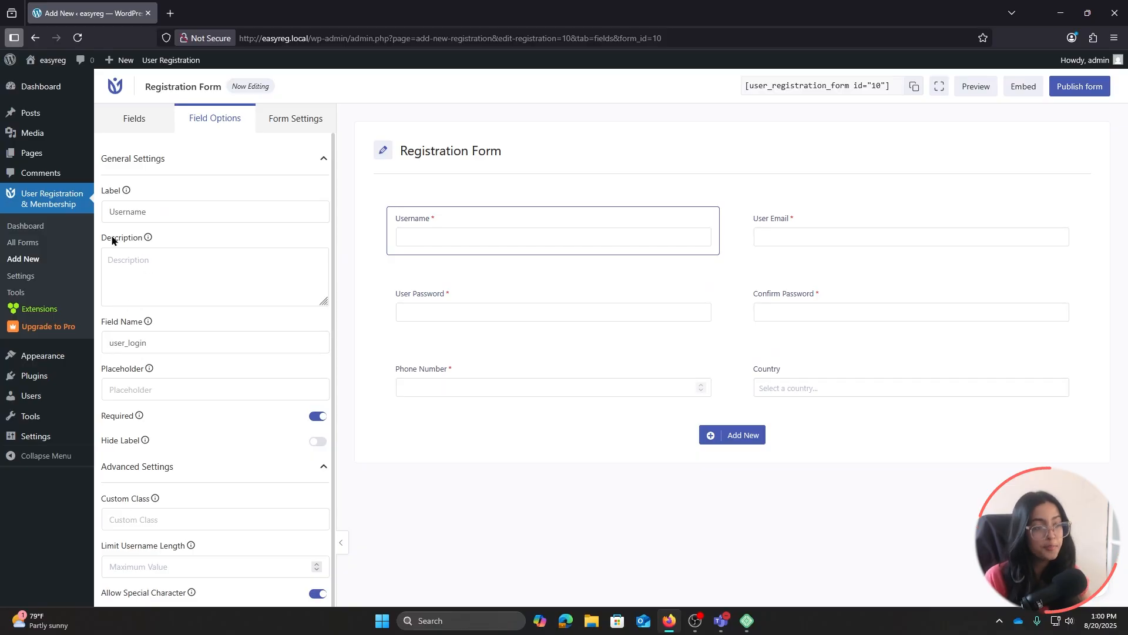
Review the form's General and Integration settings
click(287, 128)
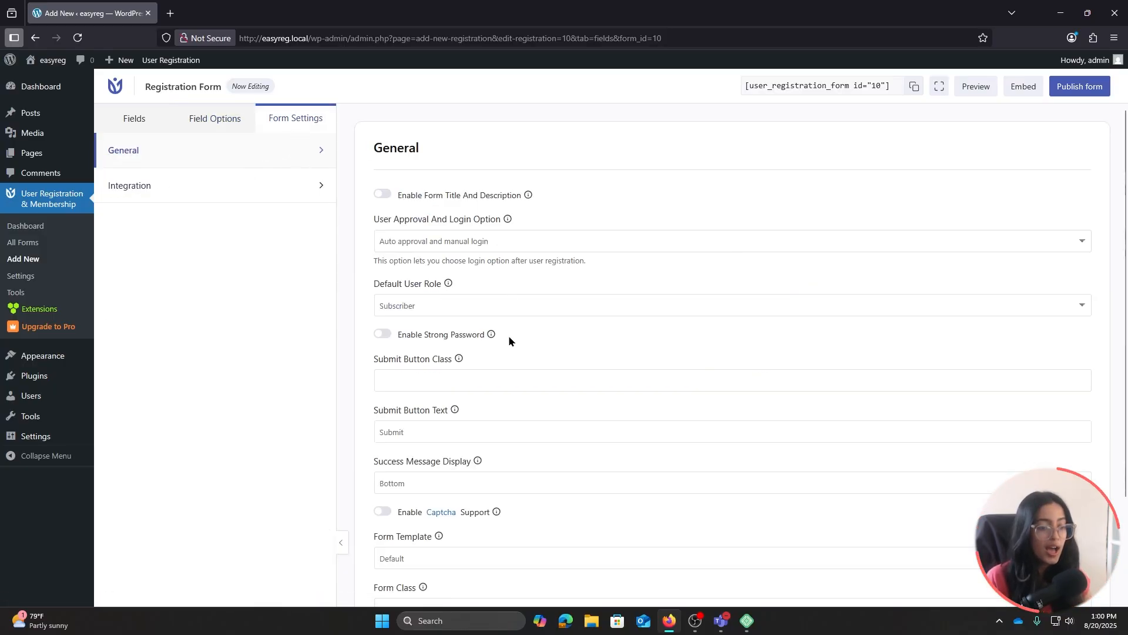
scroll(509, 338, down, 2)
scroll(510, 339, up, 2)
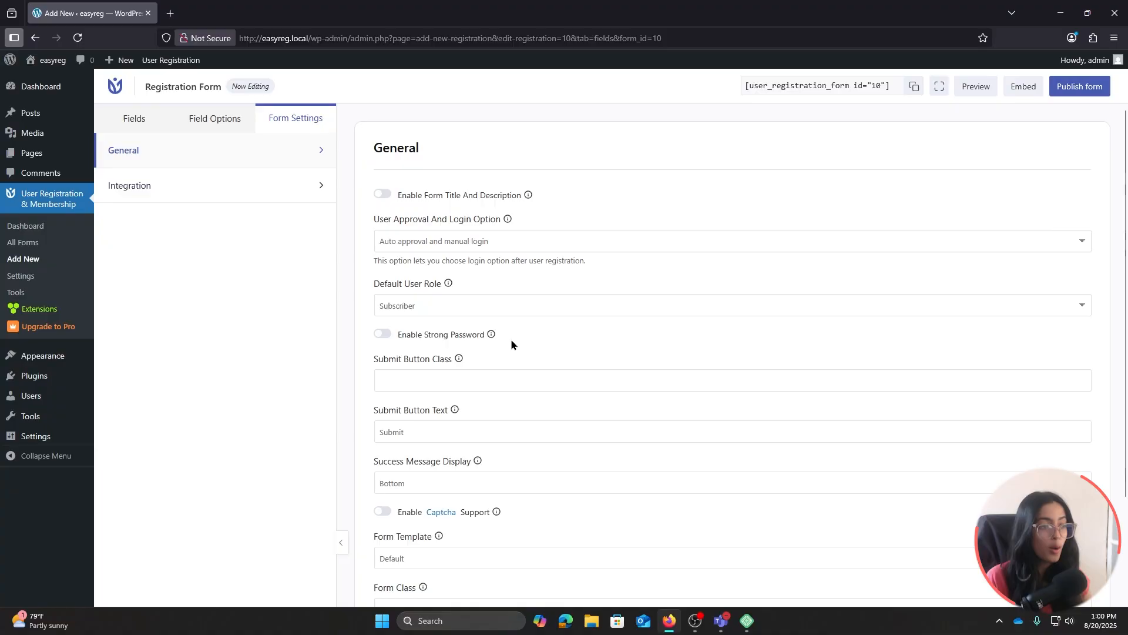
click(209, 189)
click(117, 151)
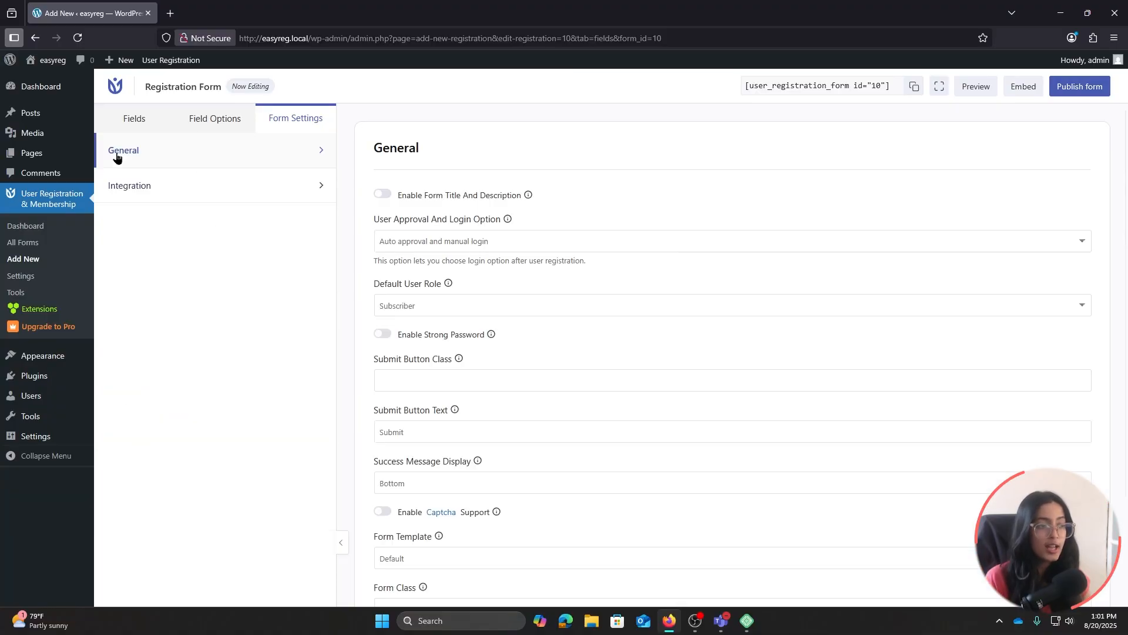
Publish the Registration Form and open the All Forms list
click(134, 118)
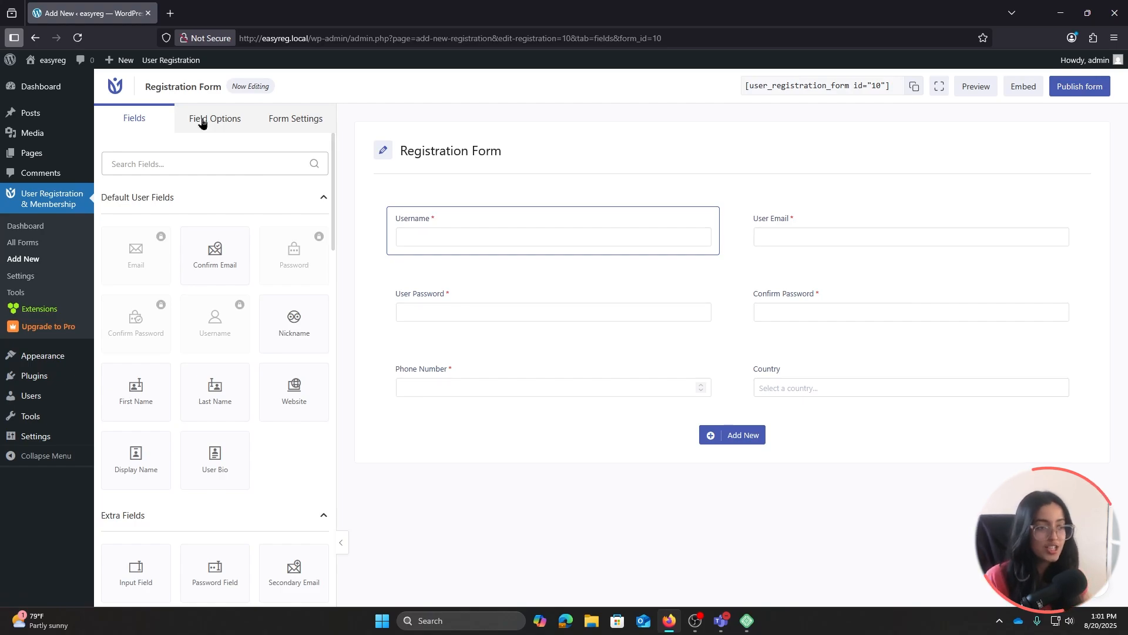
click(1081, 87)
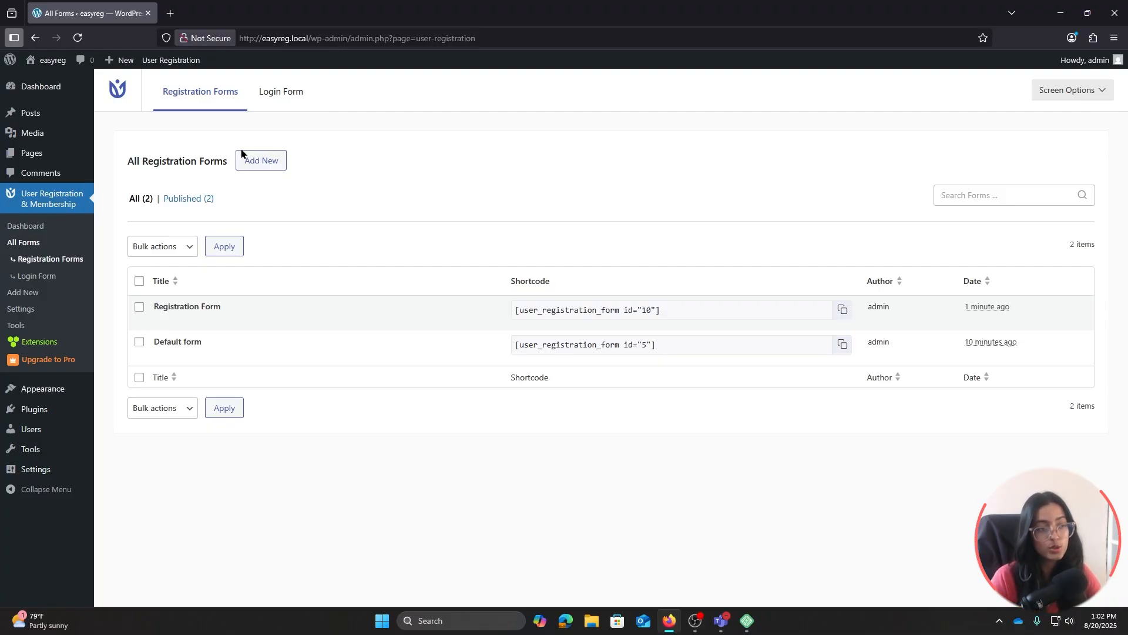
click(46, 244)
Give the login form the Rounded template, keeping Username or Email as the login method
click(294, 98)
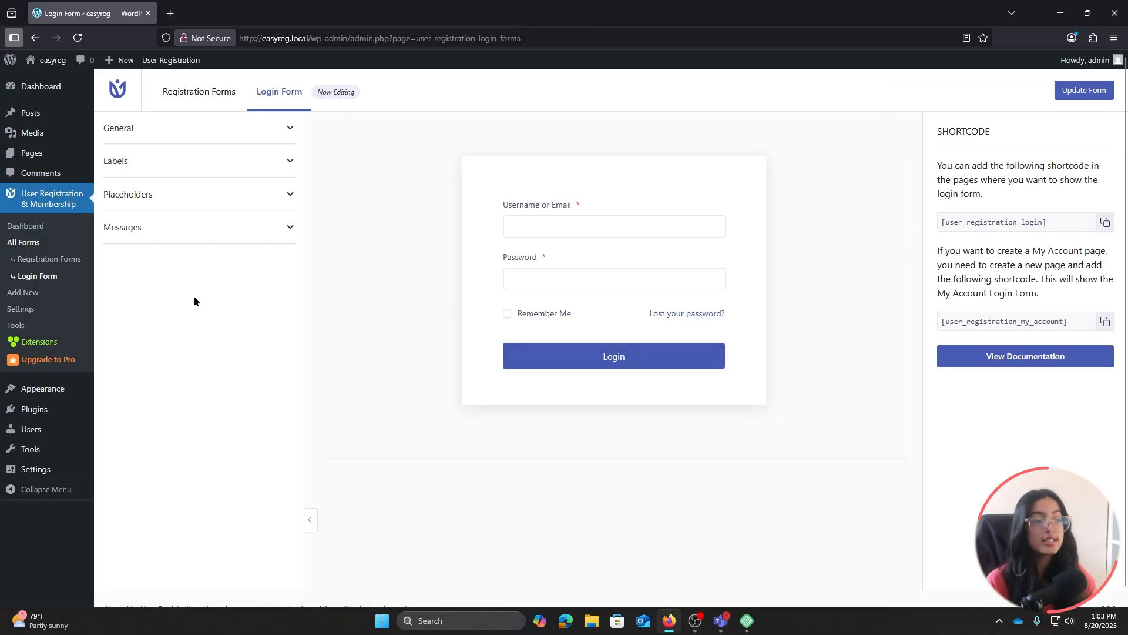
click(125, 130)
click(154, 196)
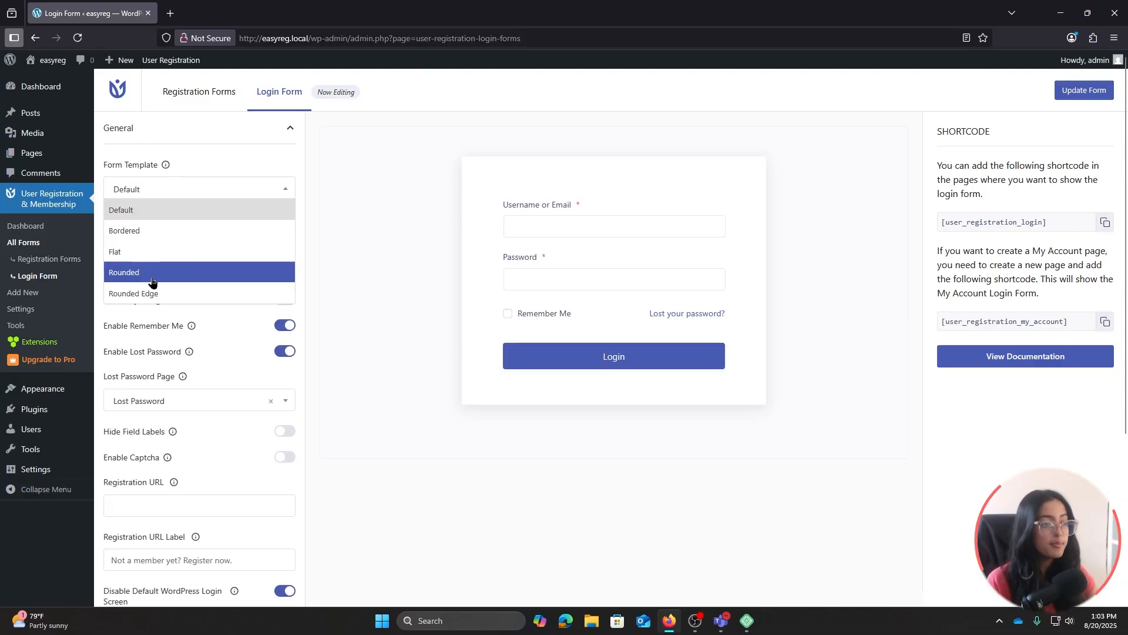
click(147, 230)
click(177, 198)
click(187, 270)
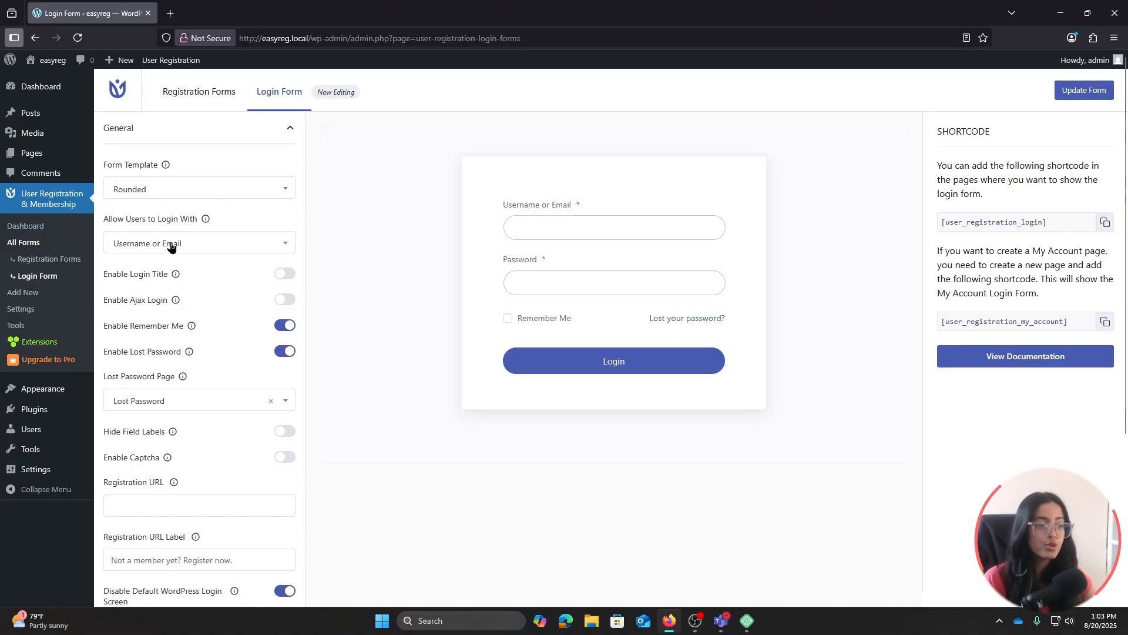
click(200, 247)
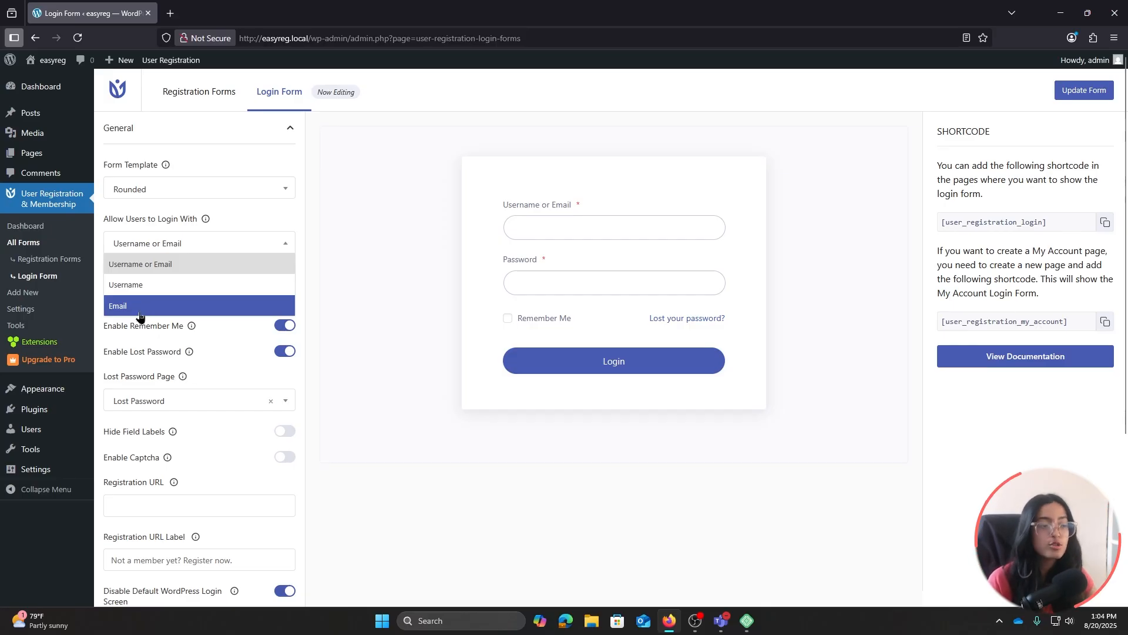
click(156, 262)
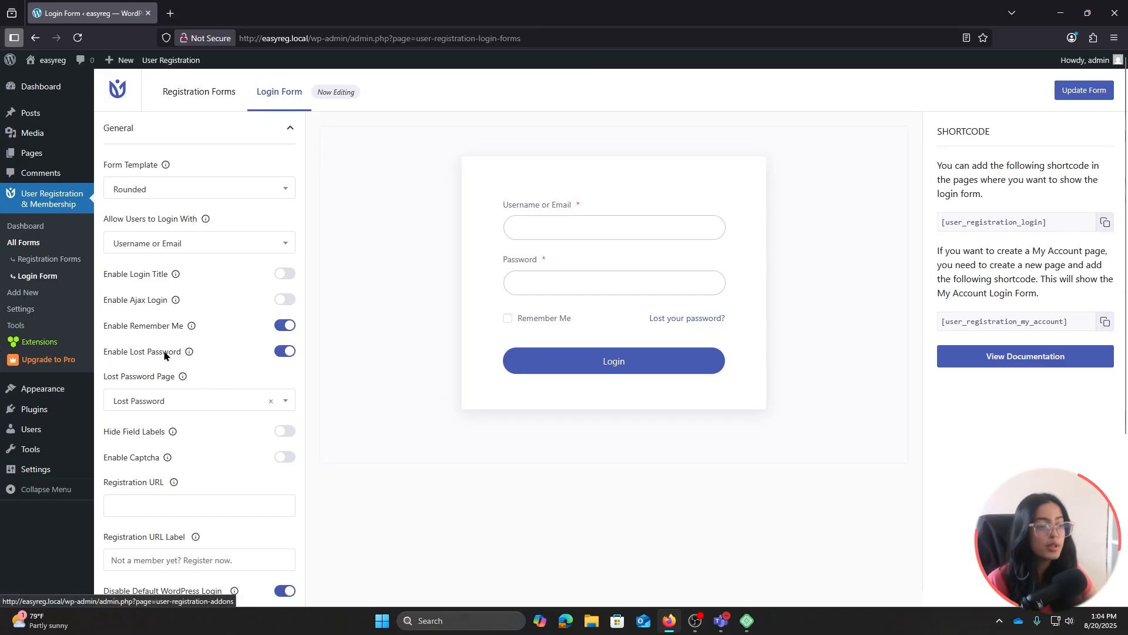
click(285, 324)
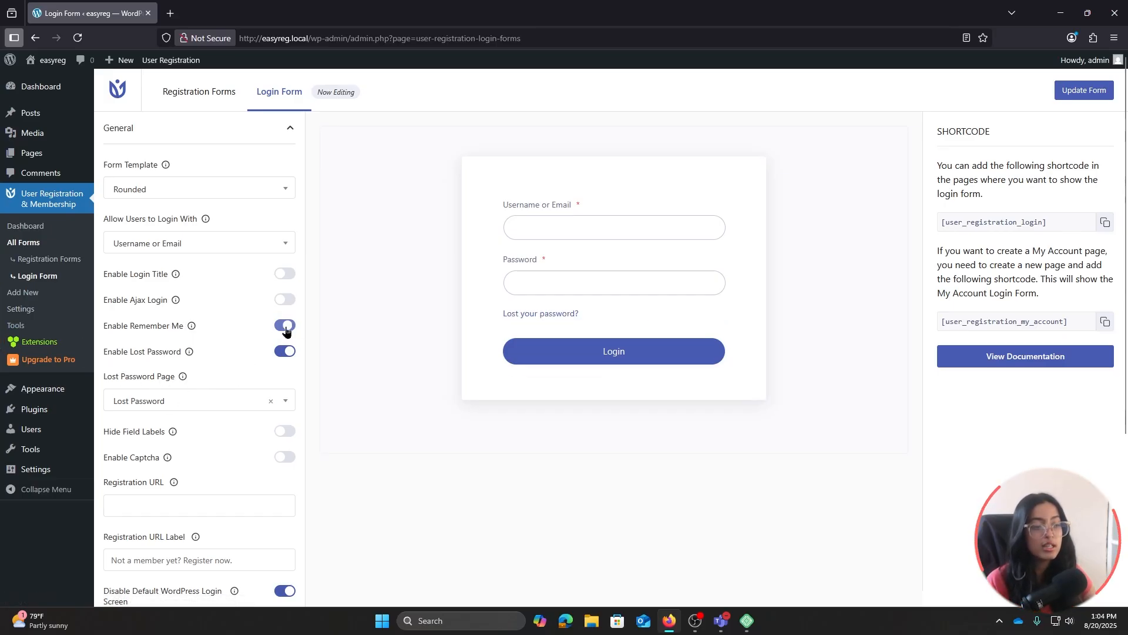
click(285, 325)
scroll(228, 377, down, 1)
click(230, 349)
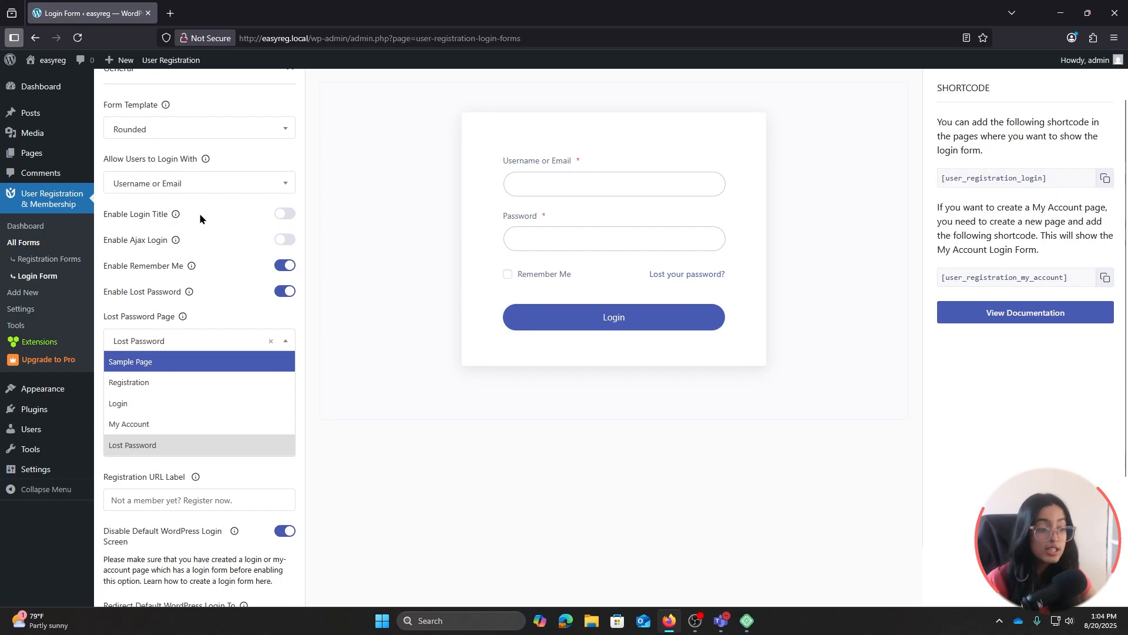
click(111, 444)
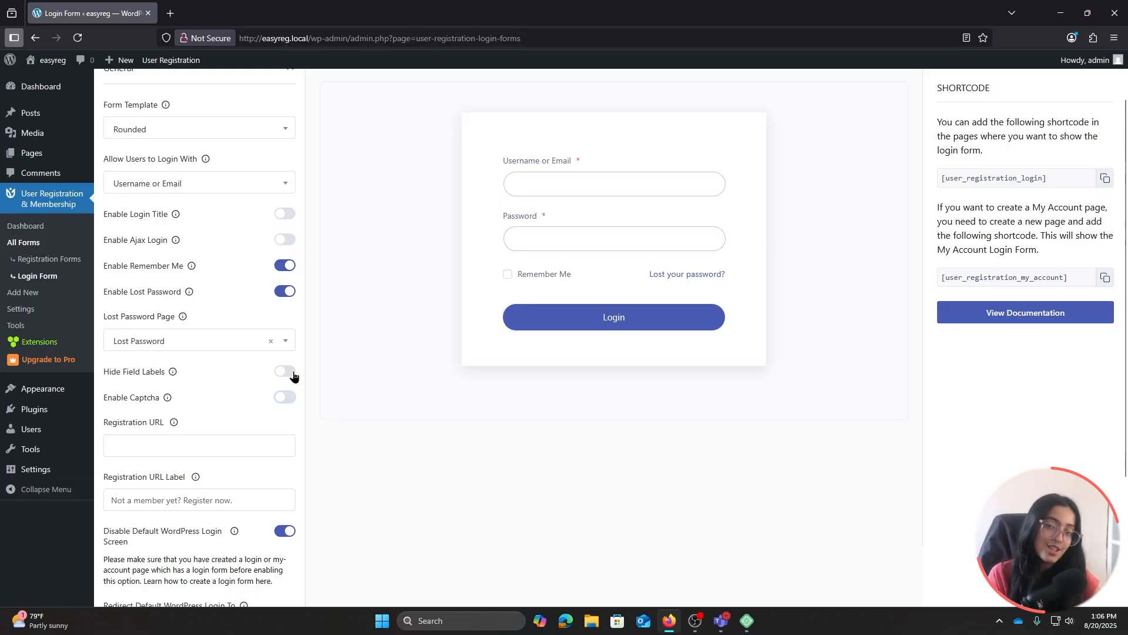
scroll(282, 376, down, 3)
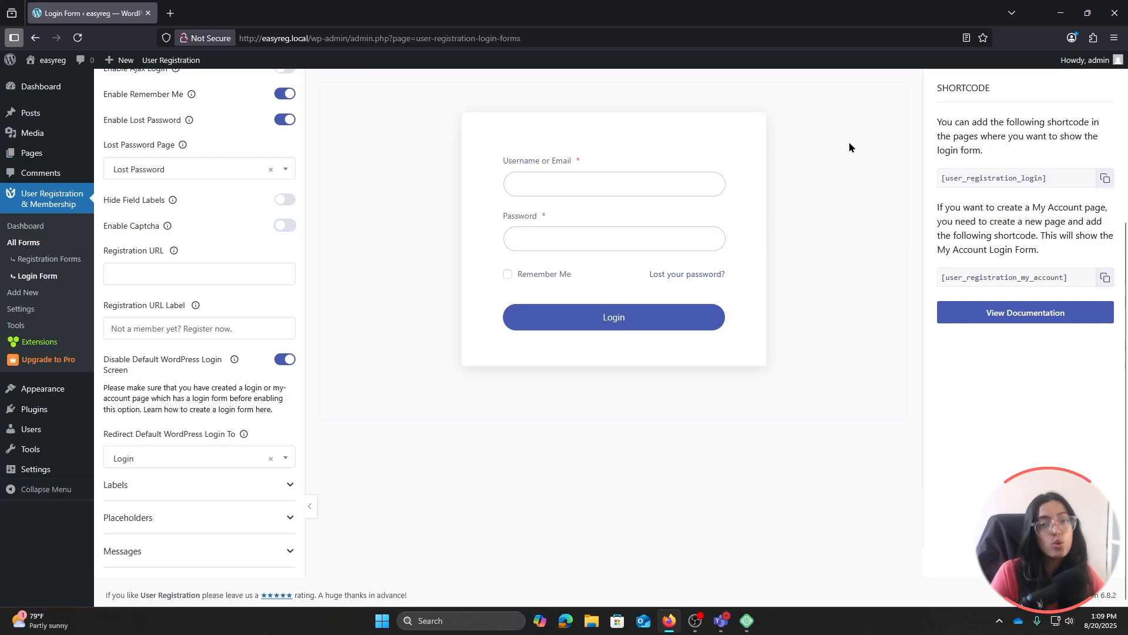
Keep the default WordPress login screen disabled, review labels, placeholders and messages, and save the login form
click(284, 368)
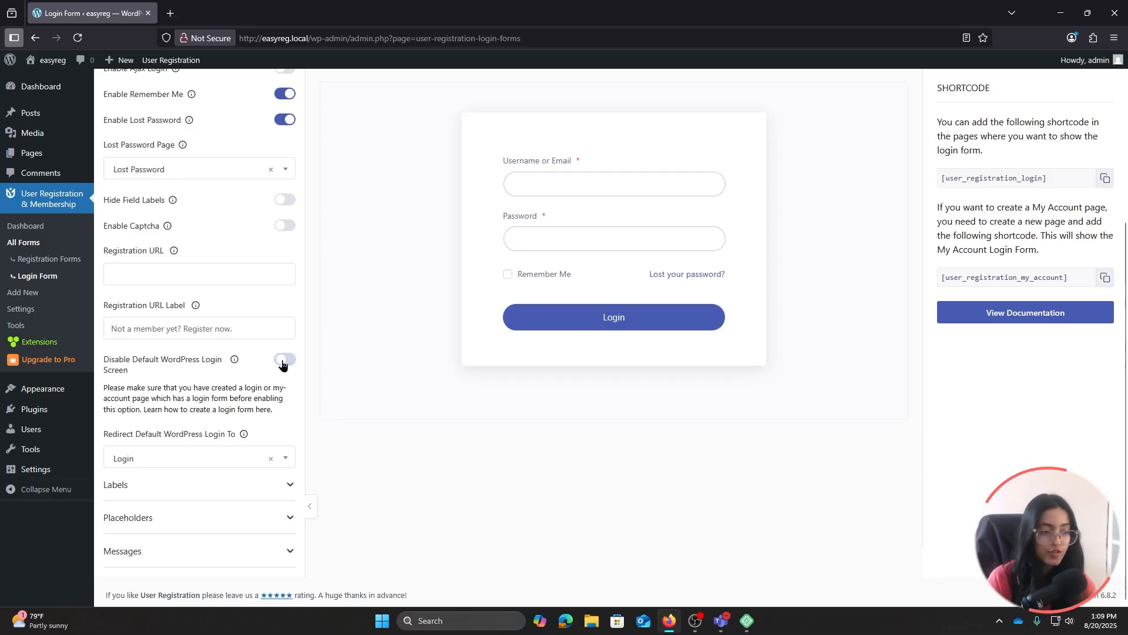
click(290, 365)
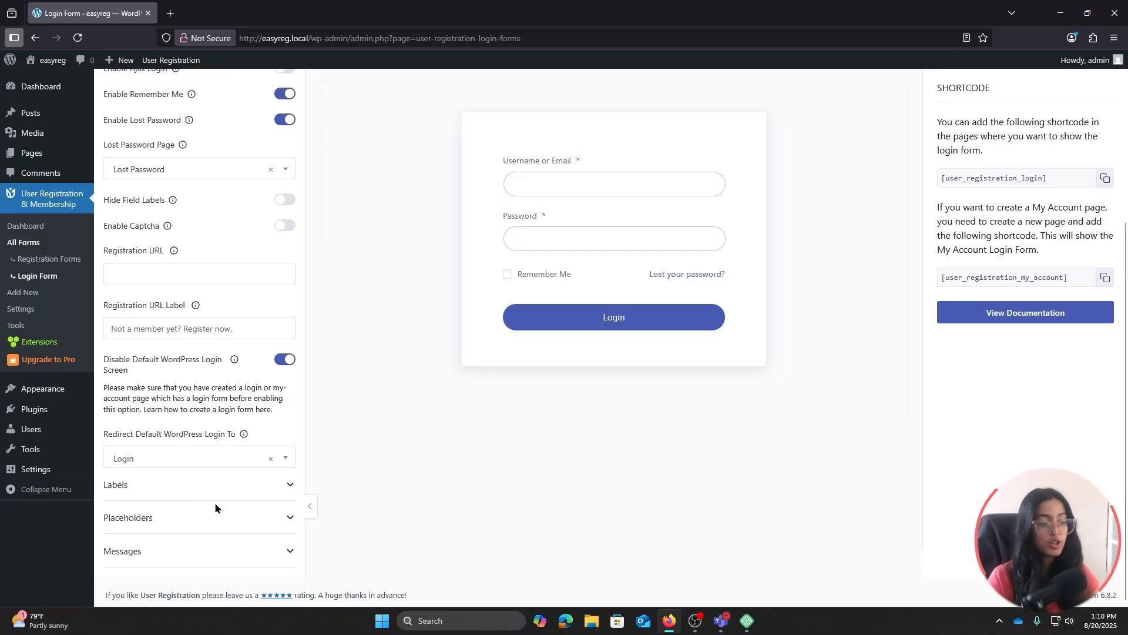
click(131, 489)
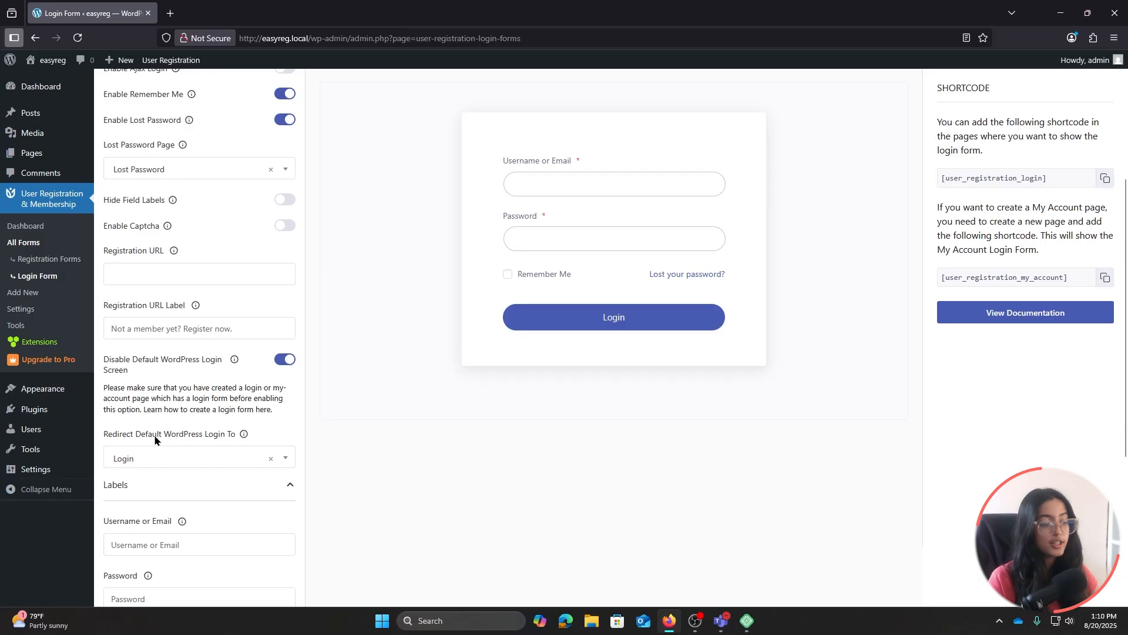
scroll(156, 435, down, 4)
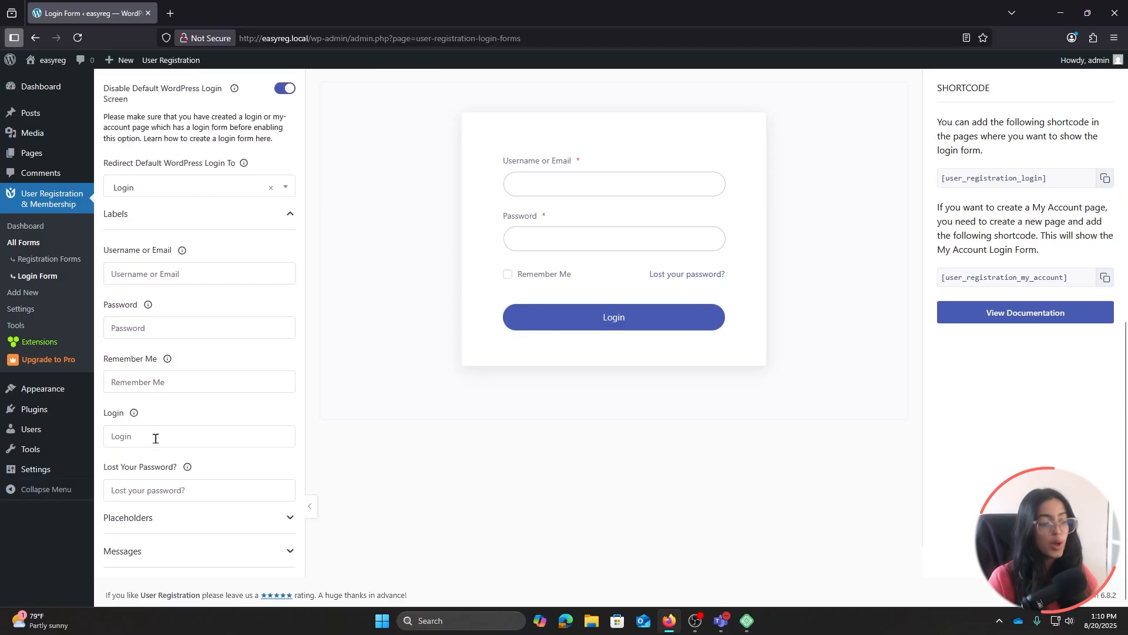
click(201, 517)
scroll(200, 484, down, 2)
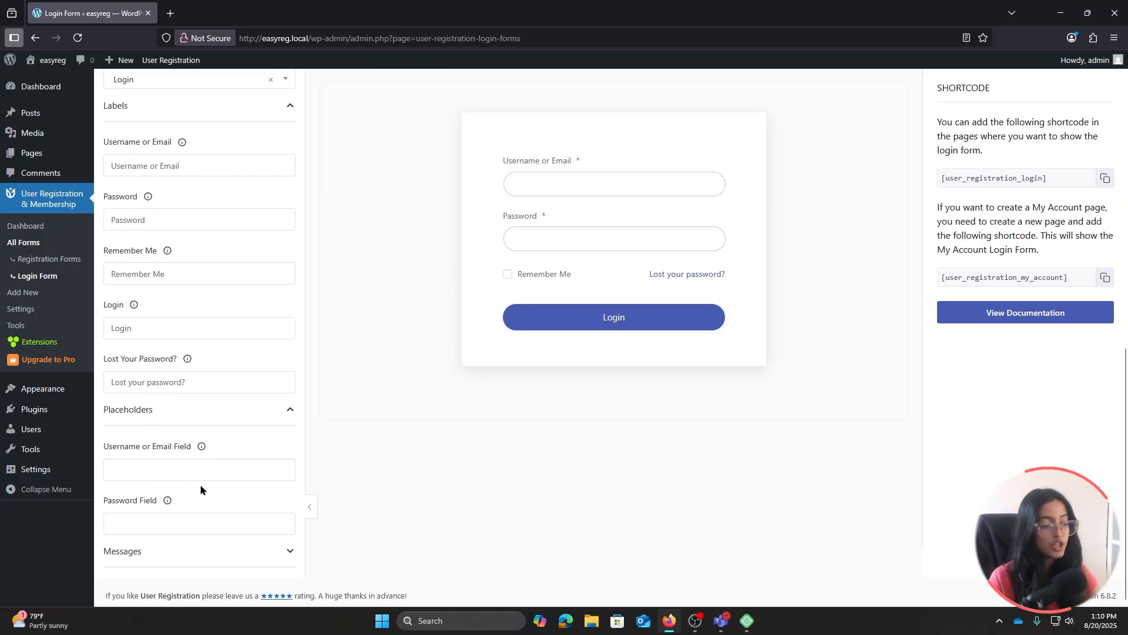
click(195, 558)
scroll(204, 529, down, 5)
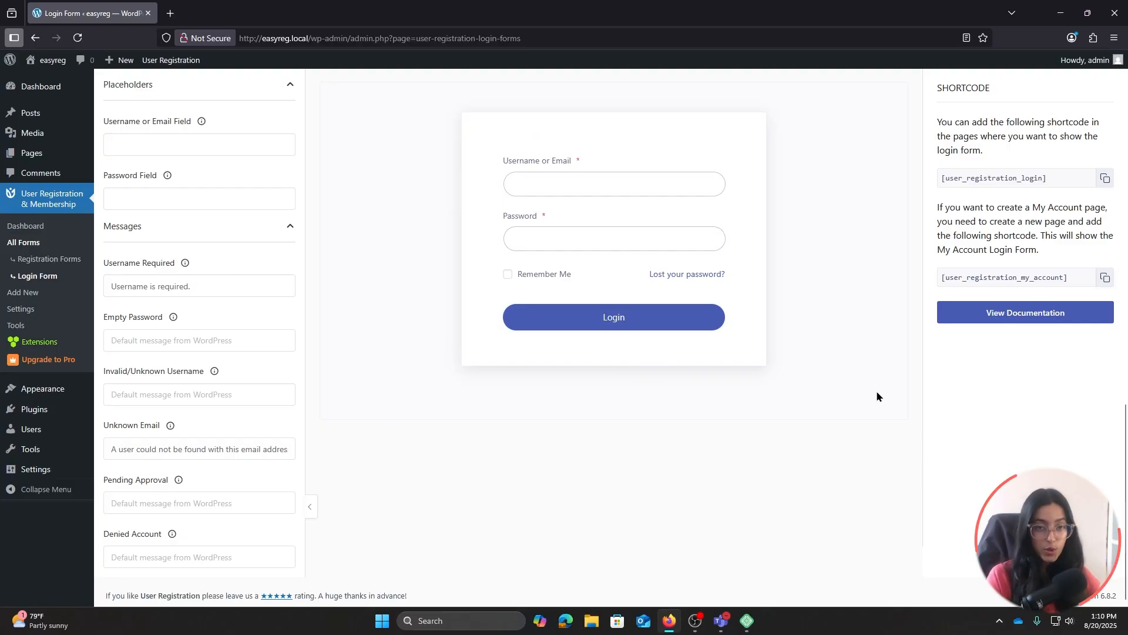
scroll(876, 396, up, 12)
click(1086, 89)
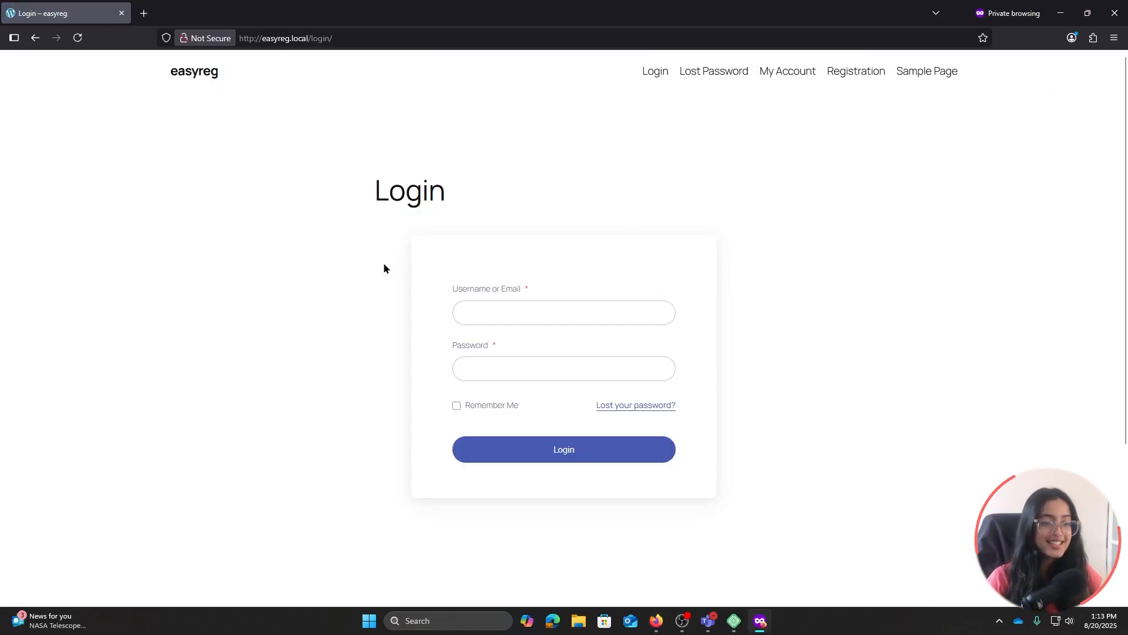
Register a test user on the site's Registration page, then begin entering the username on Login
click(853, 72)
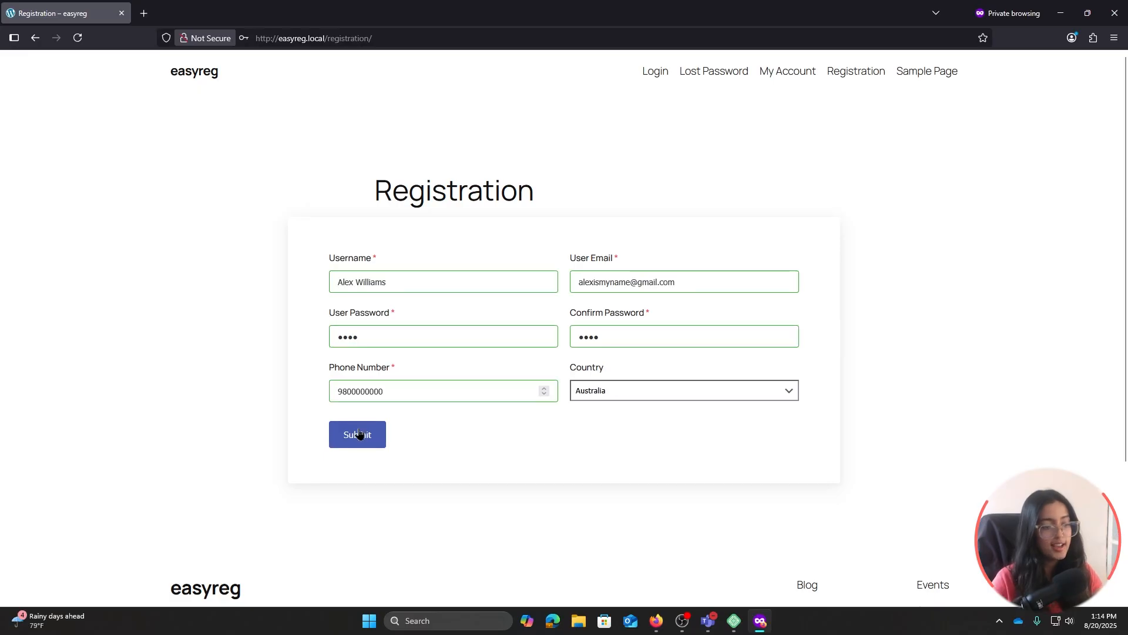
click(362, 434)
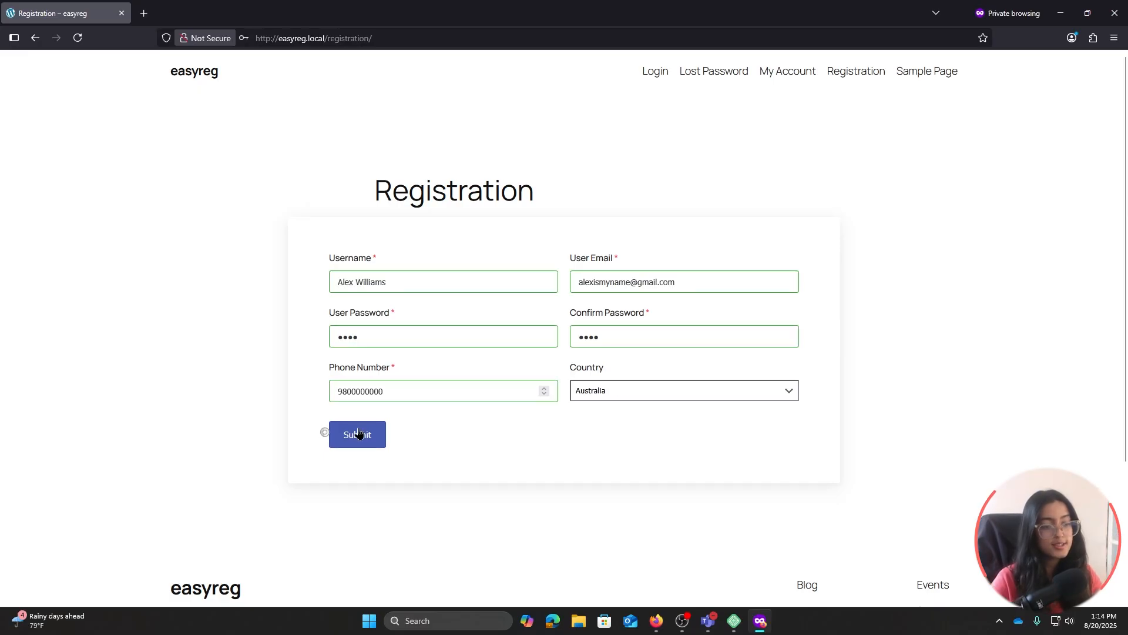
scroll(582, 373, up, 4)
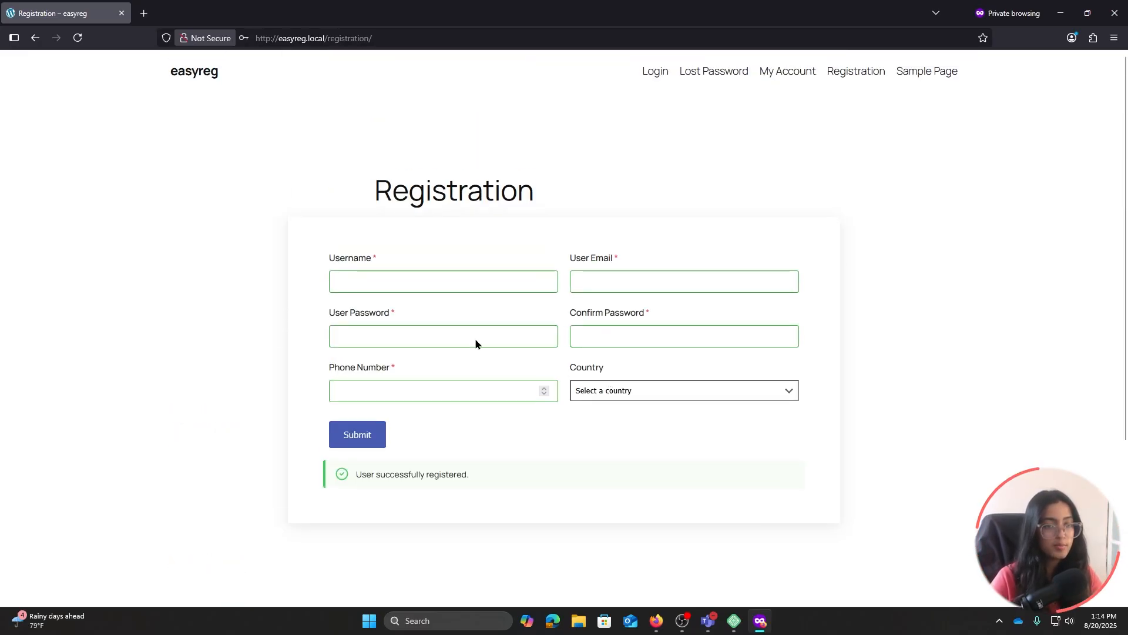
click(648, 74)
click(564, 312)
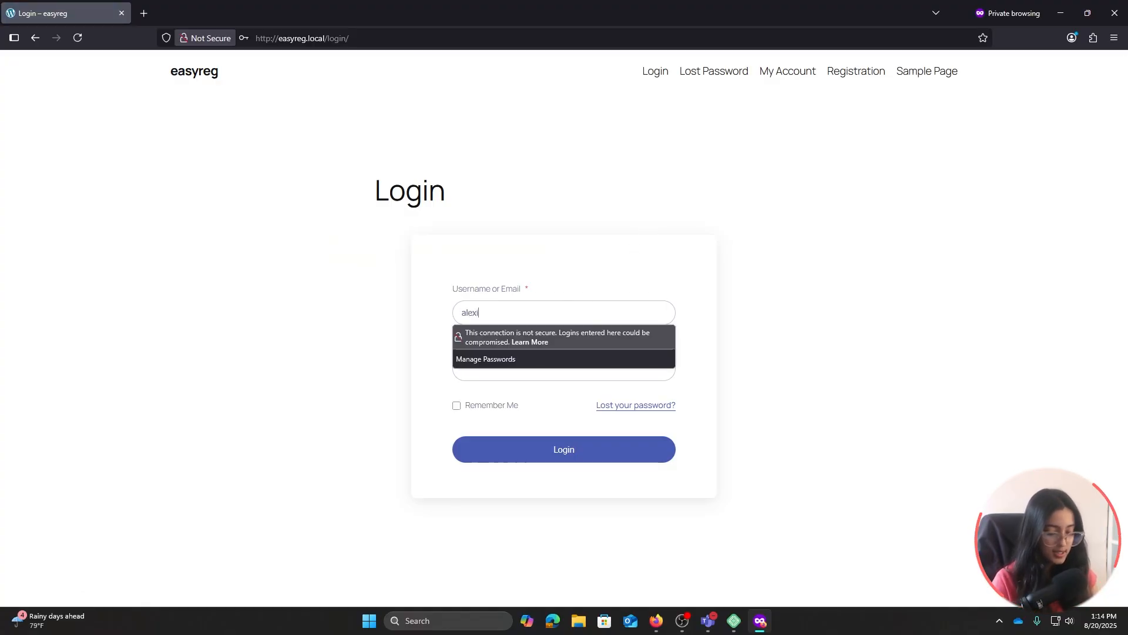
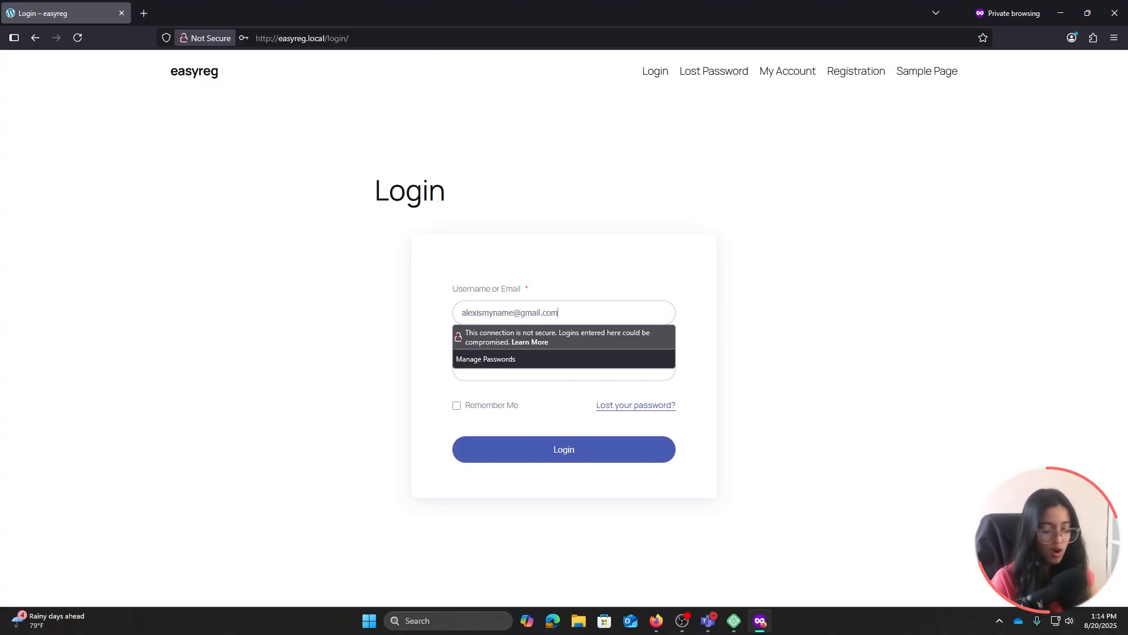
Log in on the Login page with the newly registered user's email and password
click(533, 378)
text(•)
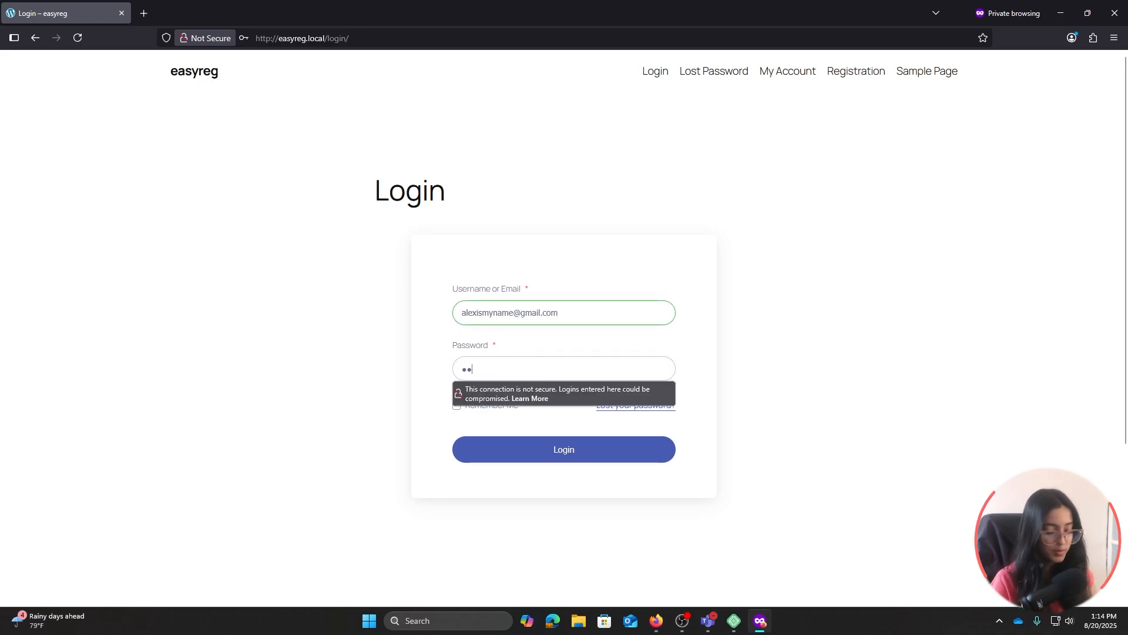
text(•••)
click(567, 452)
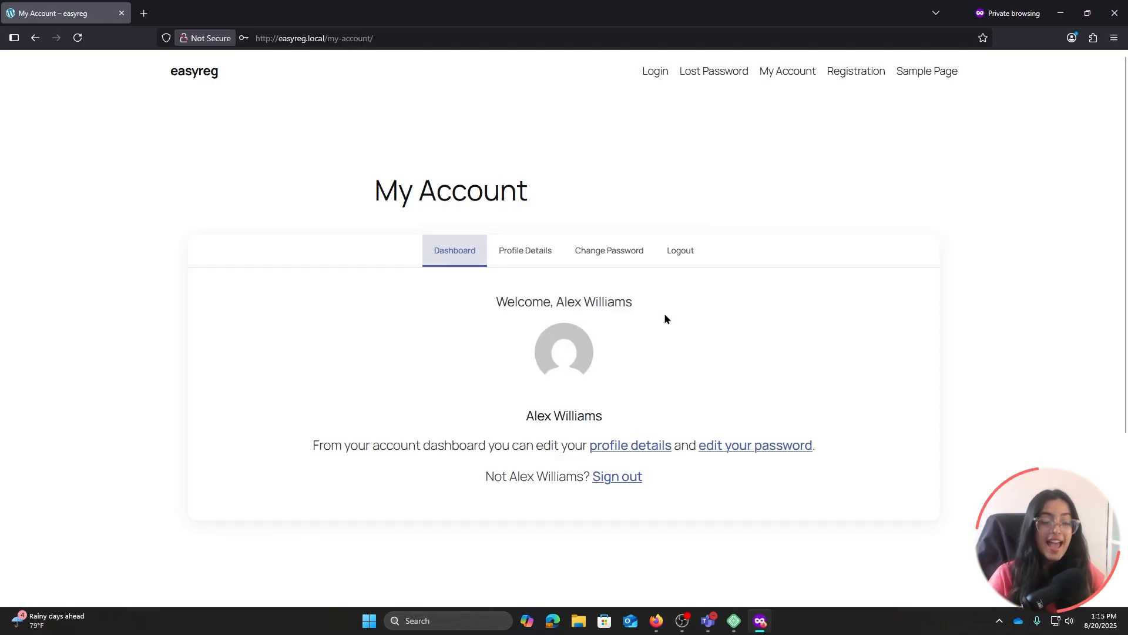
Browse the My Account Profile Details and Change Password tabs, then return to the Dashboard
scroll(664, 315, down, 2)
scroll(666, 318, up, 1)
scroll(666, 318, up, 1)
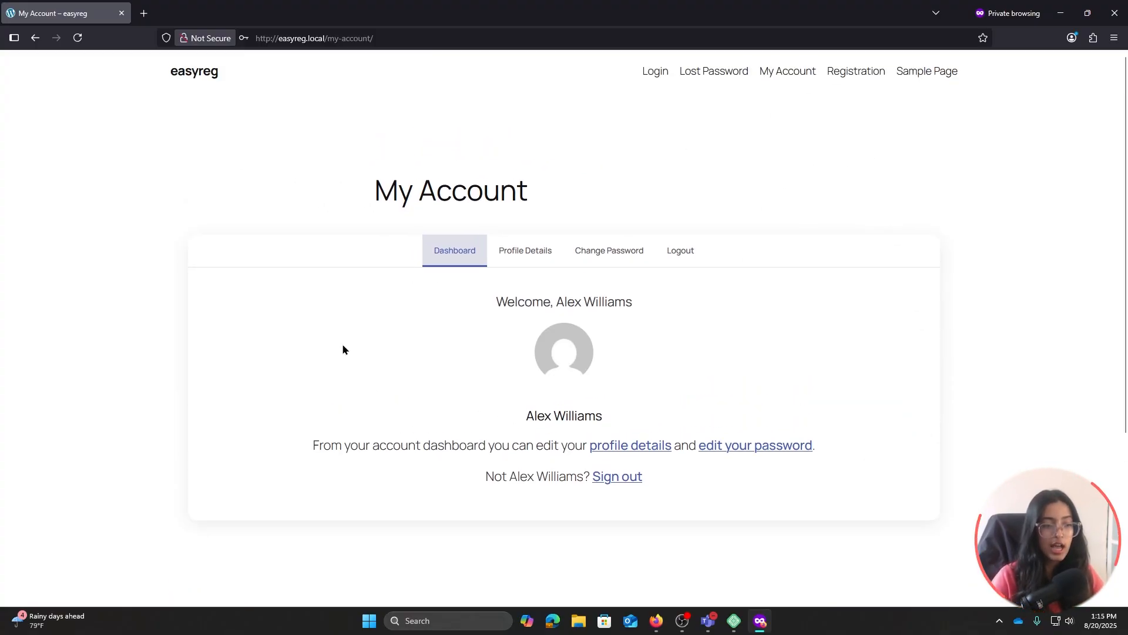
click(525, 257)
scroll(588, 275, down, 5)
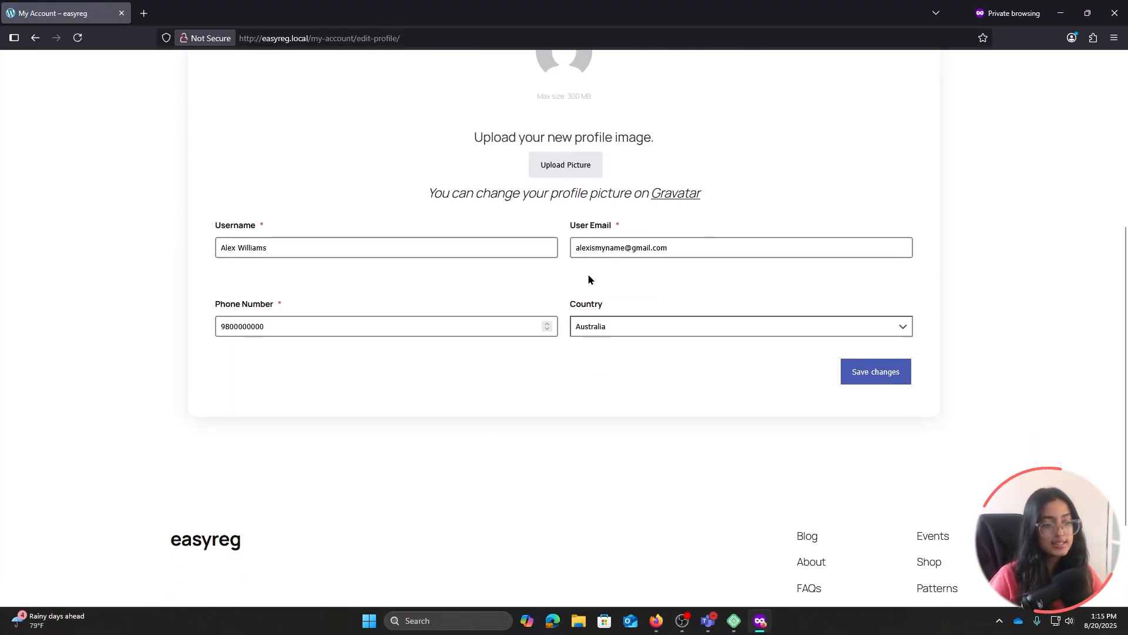
scroll(589, 279, up, 5)
click(649, 253)
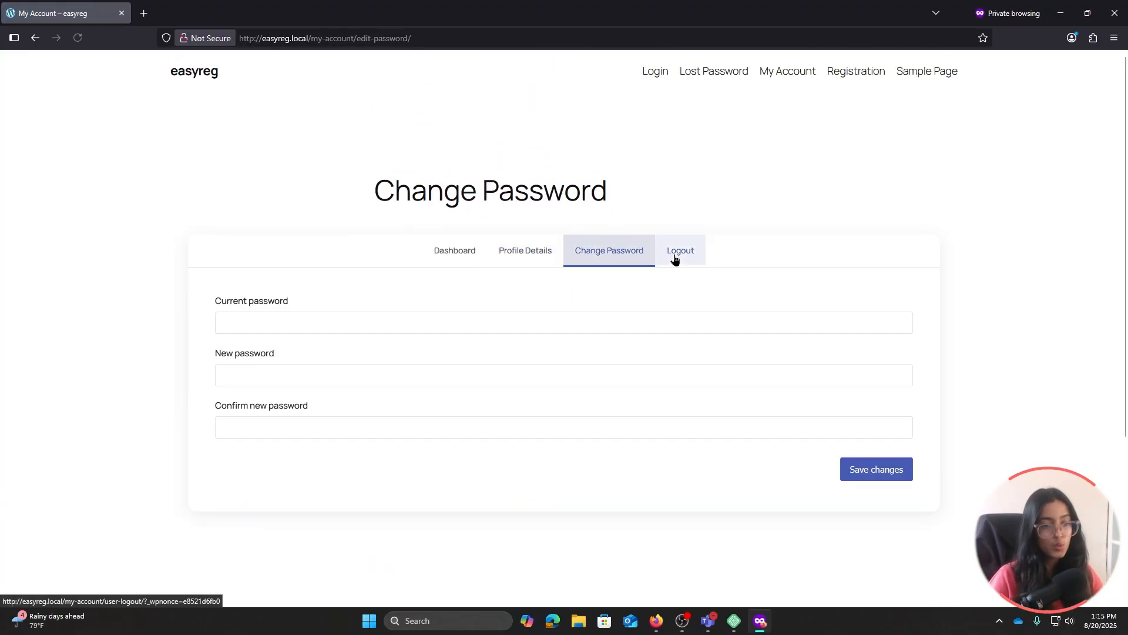
click(463, 252)
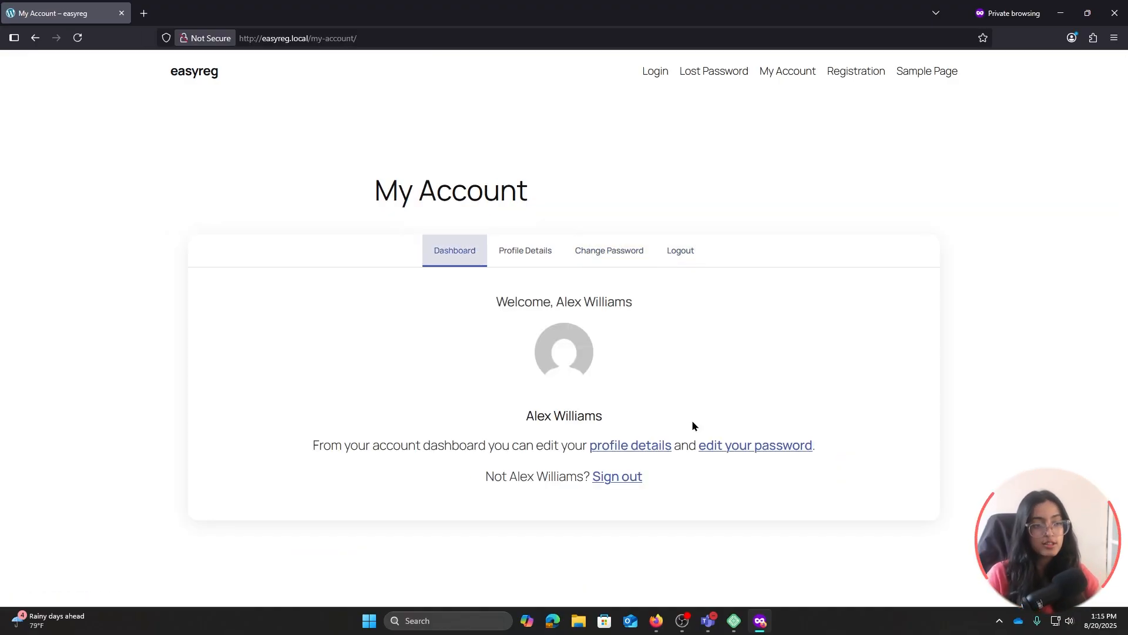
click(656, 620)
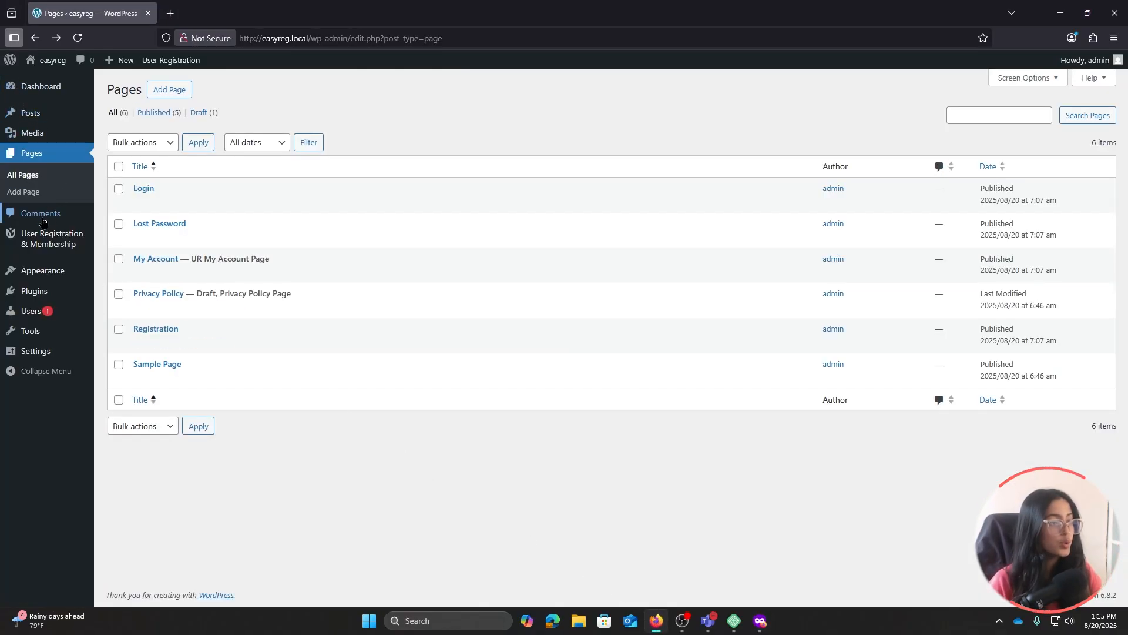
mouse_move(50, 241)
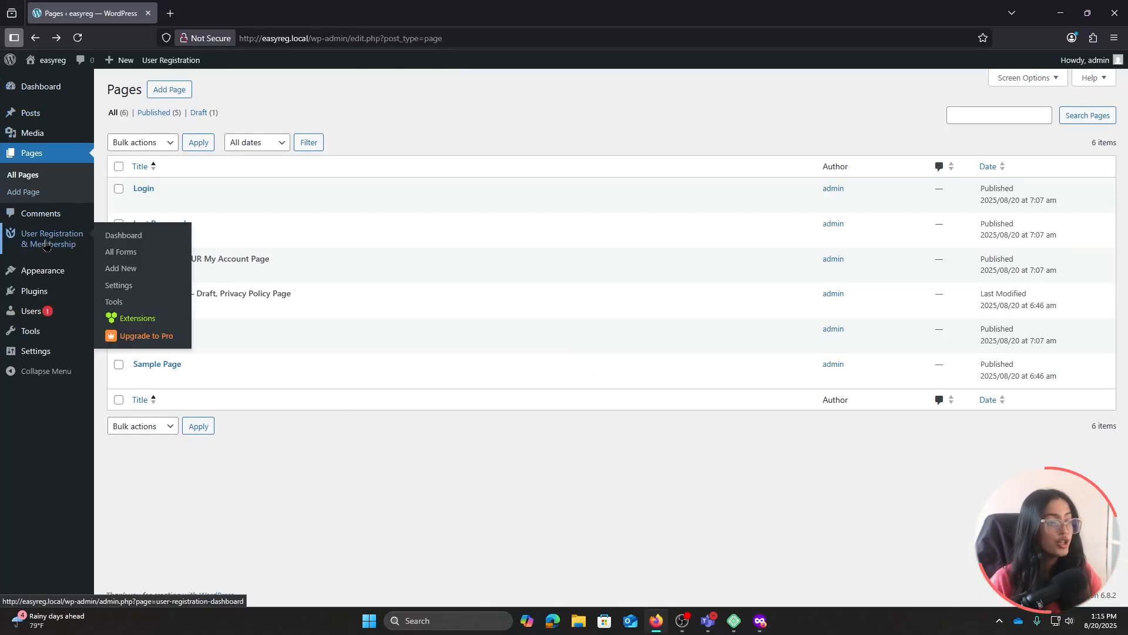
click(112, 291)
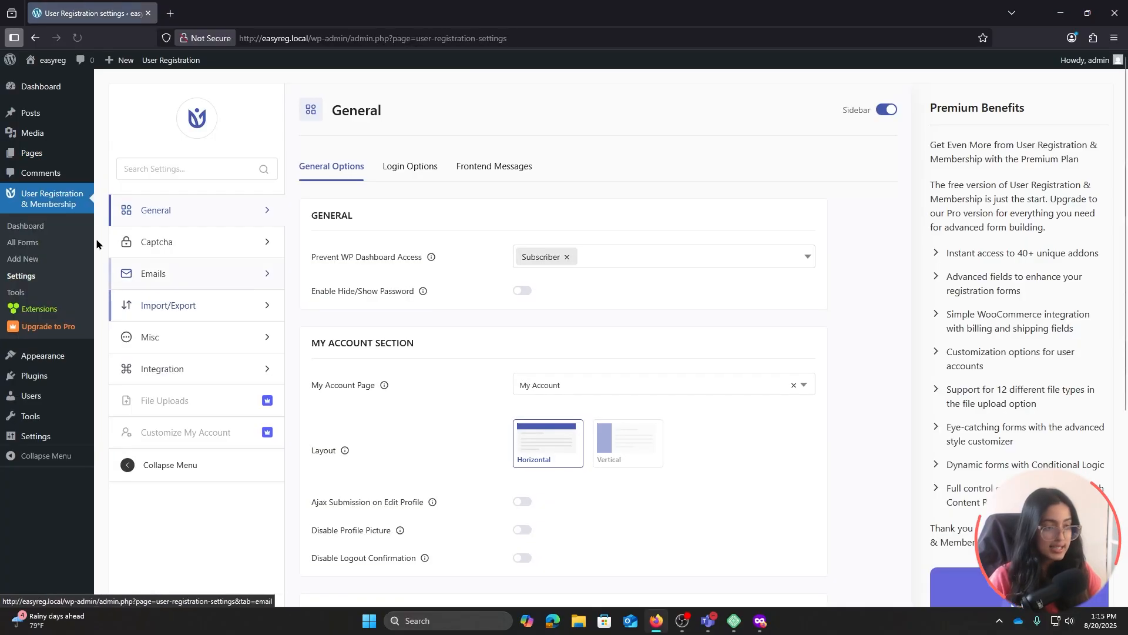
scroll(471, 315, down, 2)
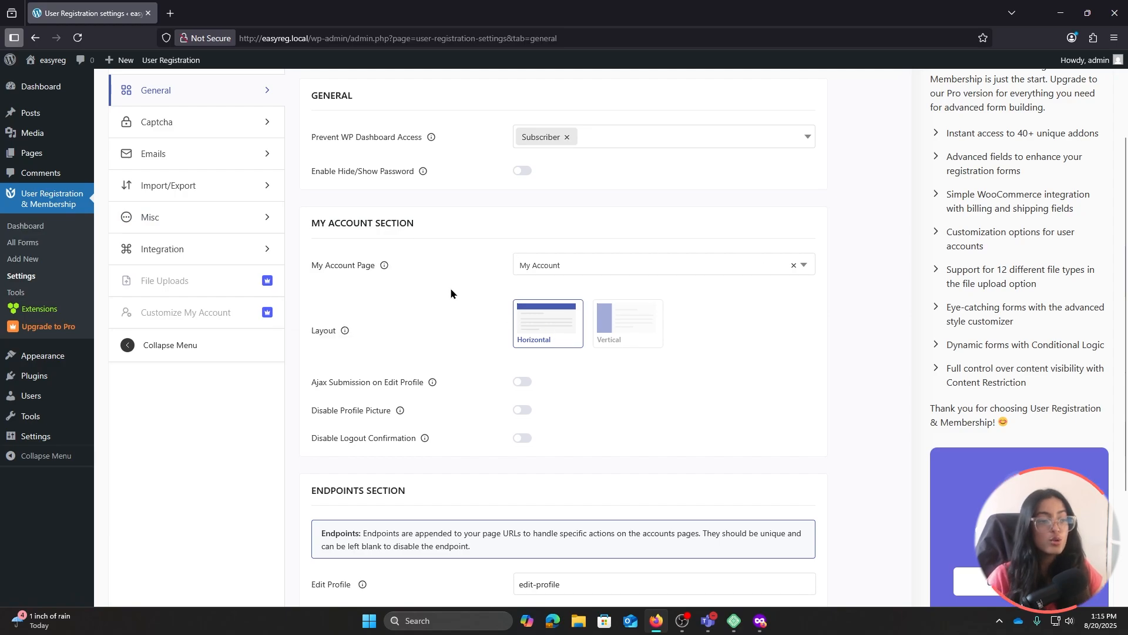
click(609, 276)
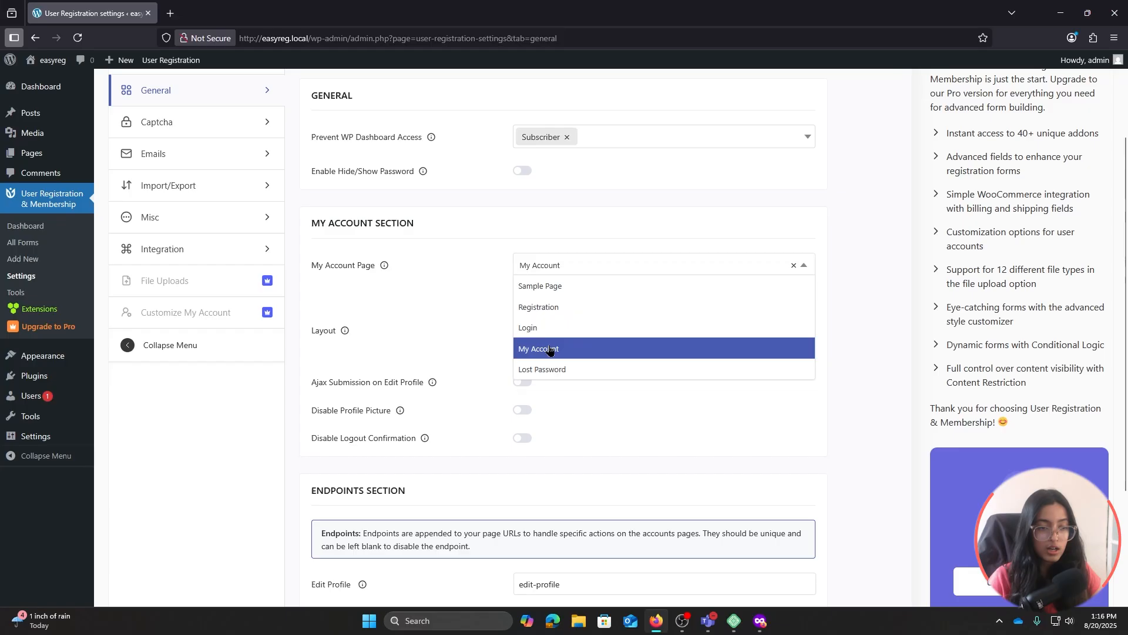
click(570, 349)
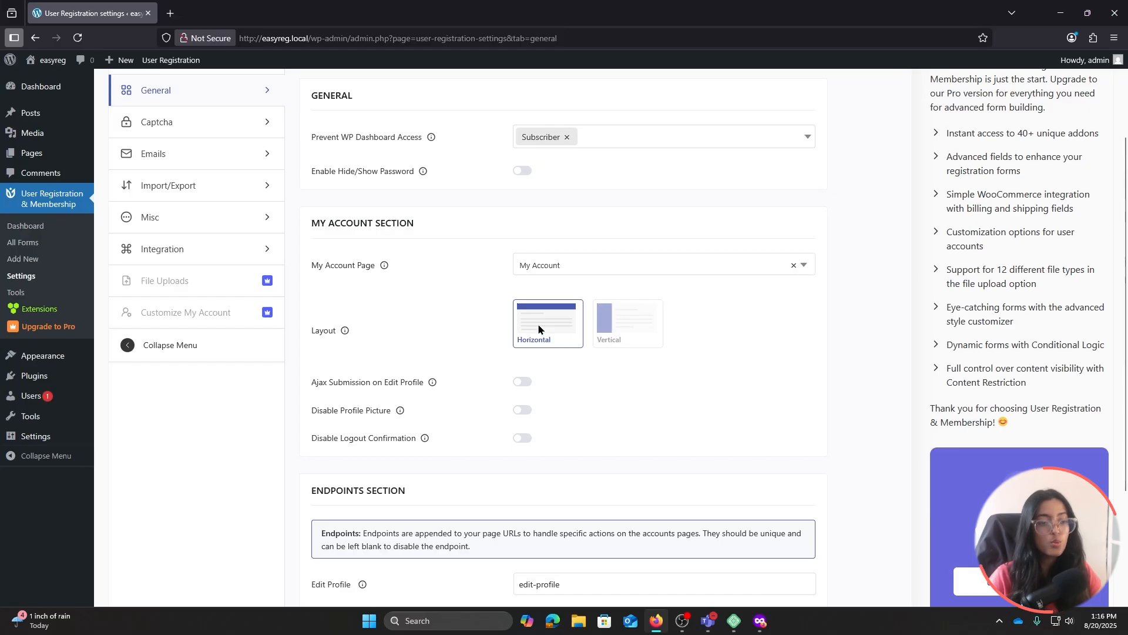
click(620, 324)
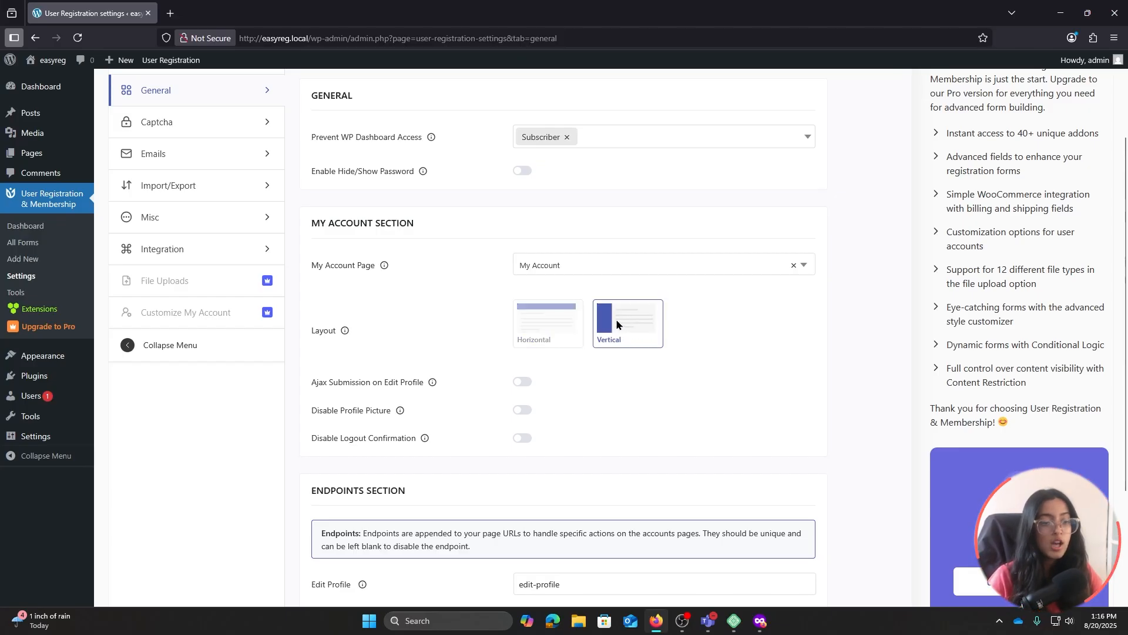
click(569, 319)
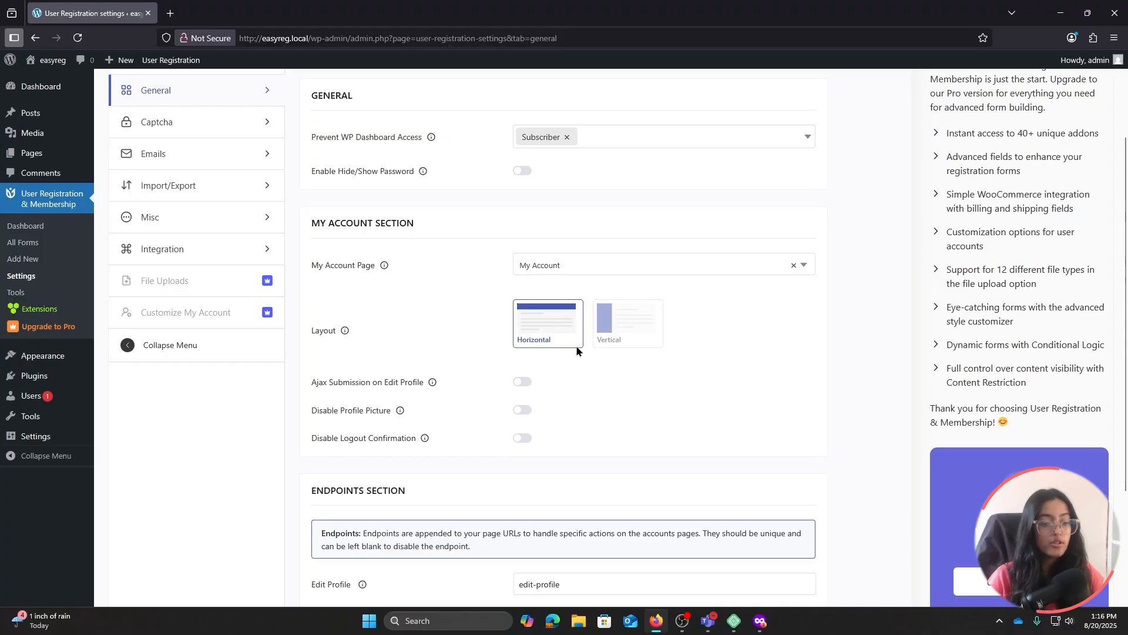
click(760, 621)
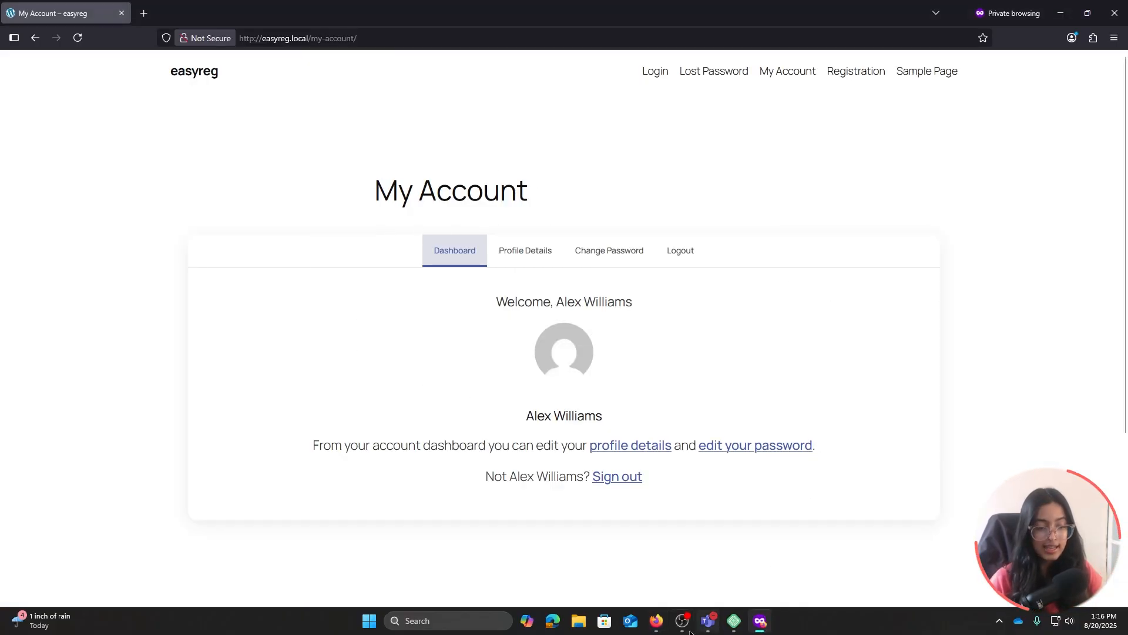
Select the Vertical My Account page layout, then try logging the member out
click(656, 621)
double_click(650, 346)
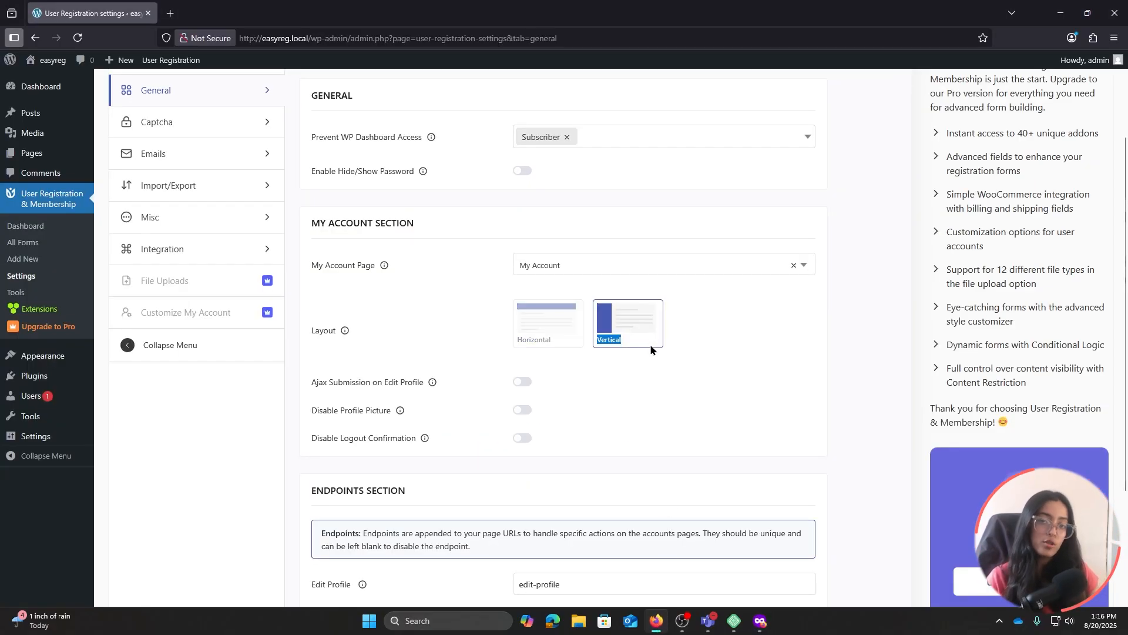
scroll(650, 319, down, 2)
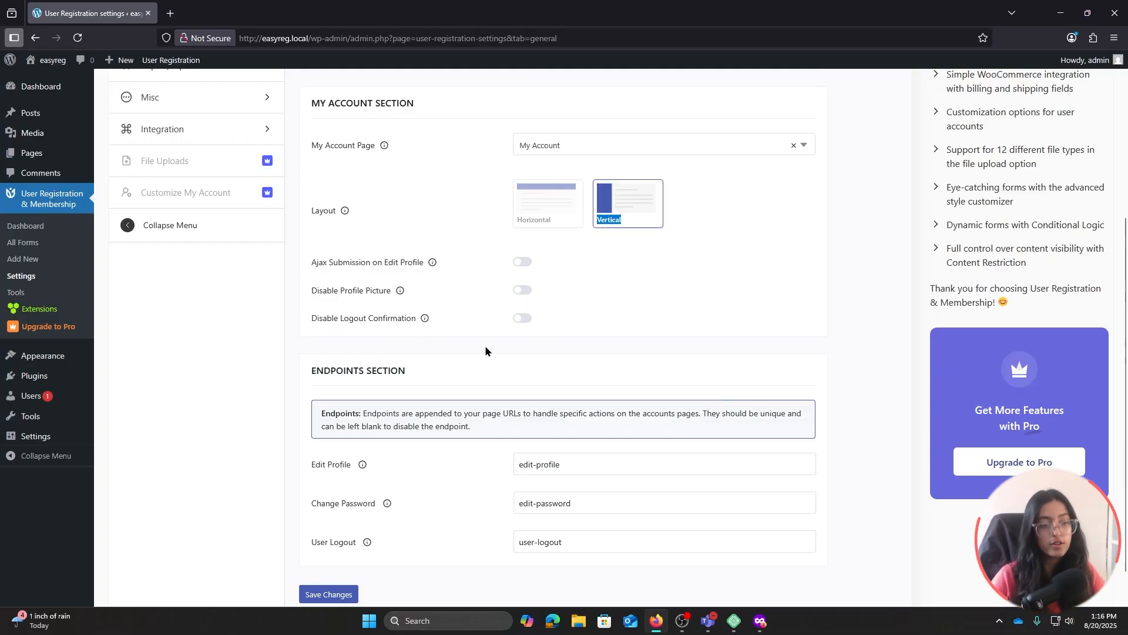
key(alt+Tab)
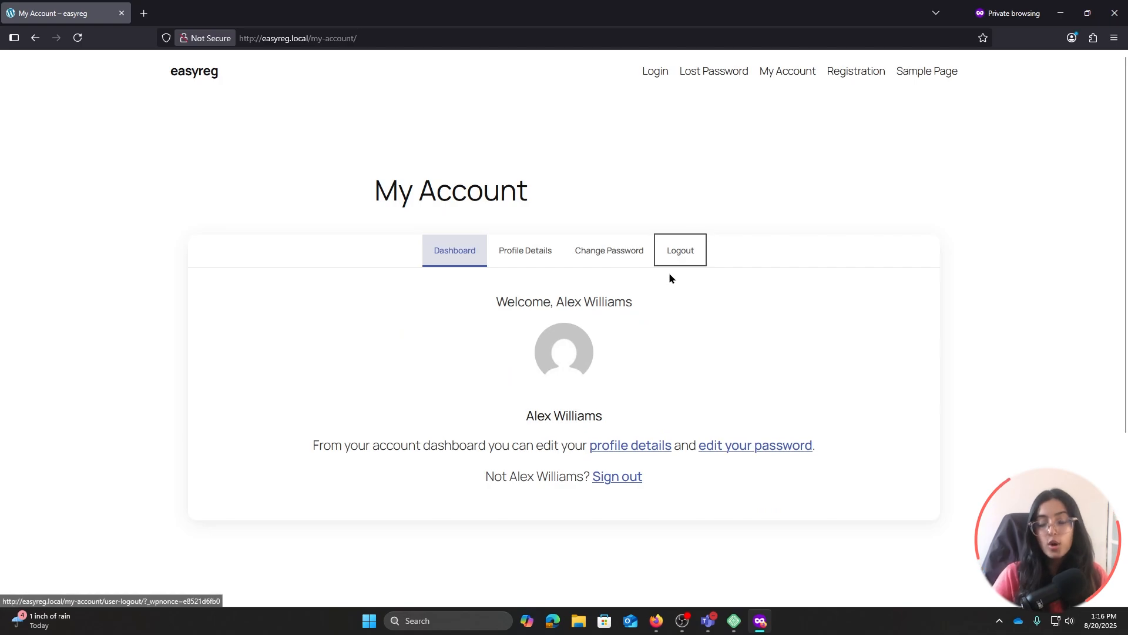
click(680, 262)
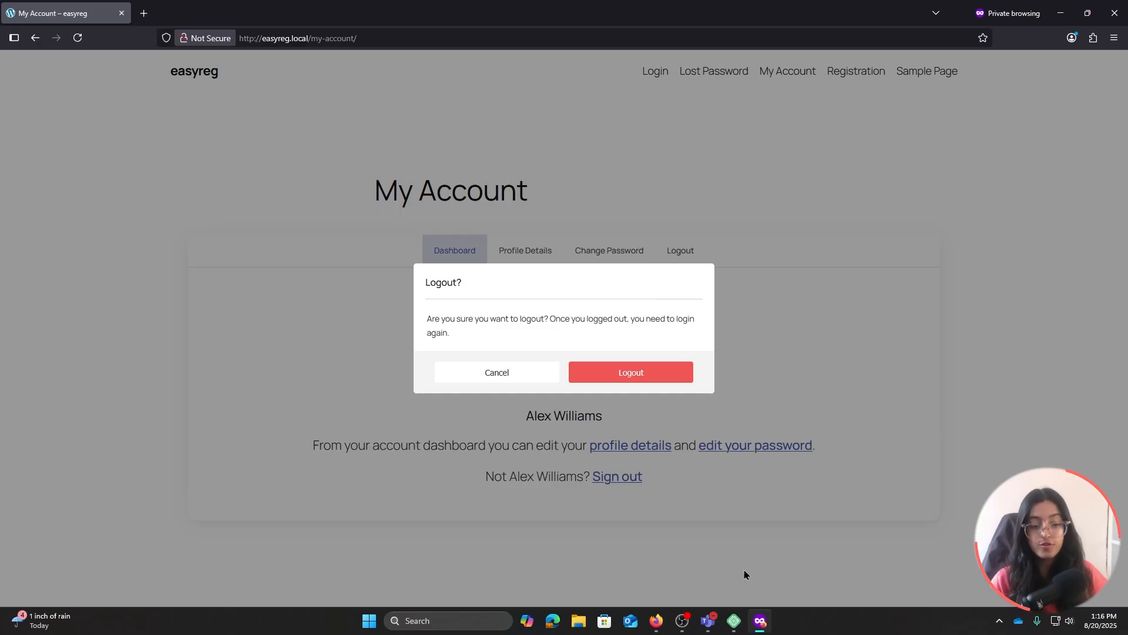
Turn on Disable Logout Confirmation in the My Account settings and save the changes
mouse_move(664, 621)
click(656, 565)
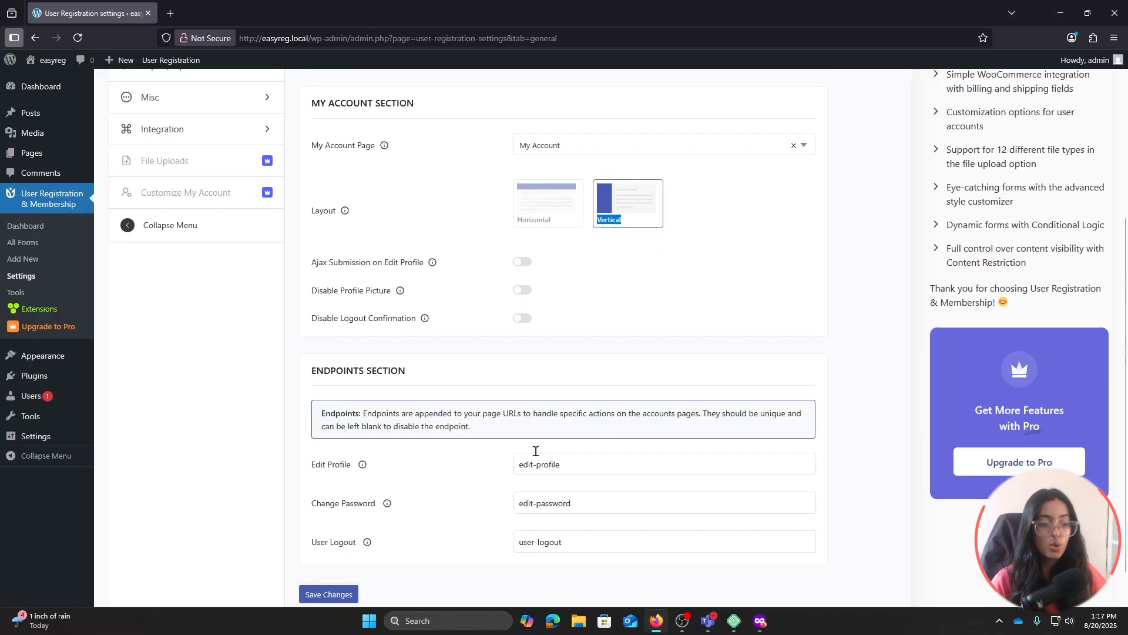
click(520, 319)
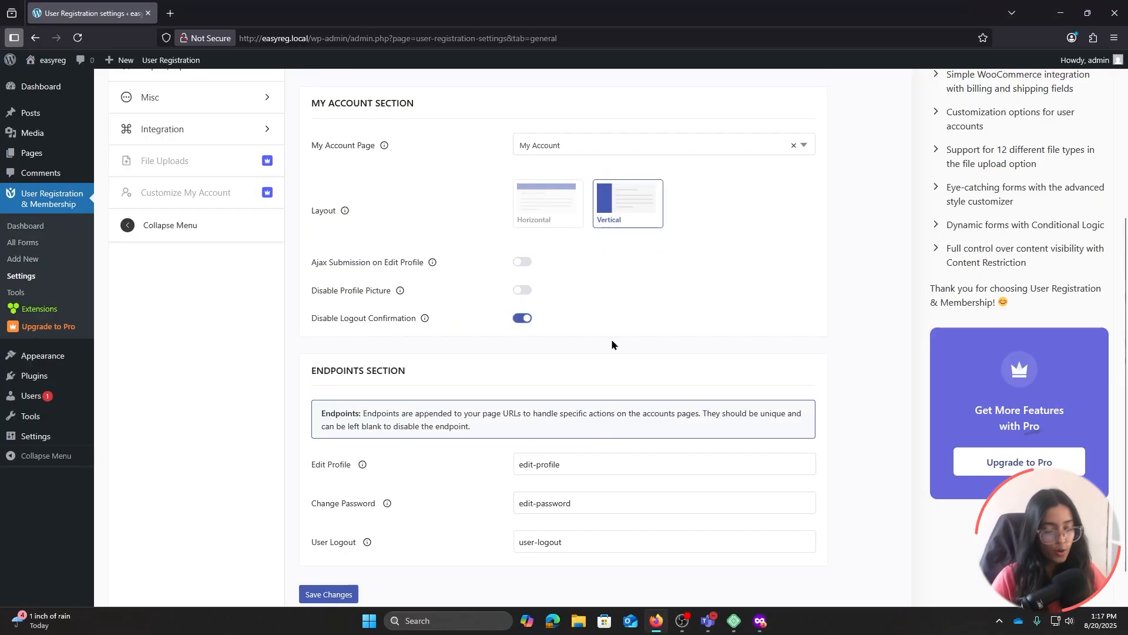
scroll(611, 343, down, 1)
click(325, 552)
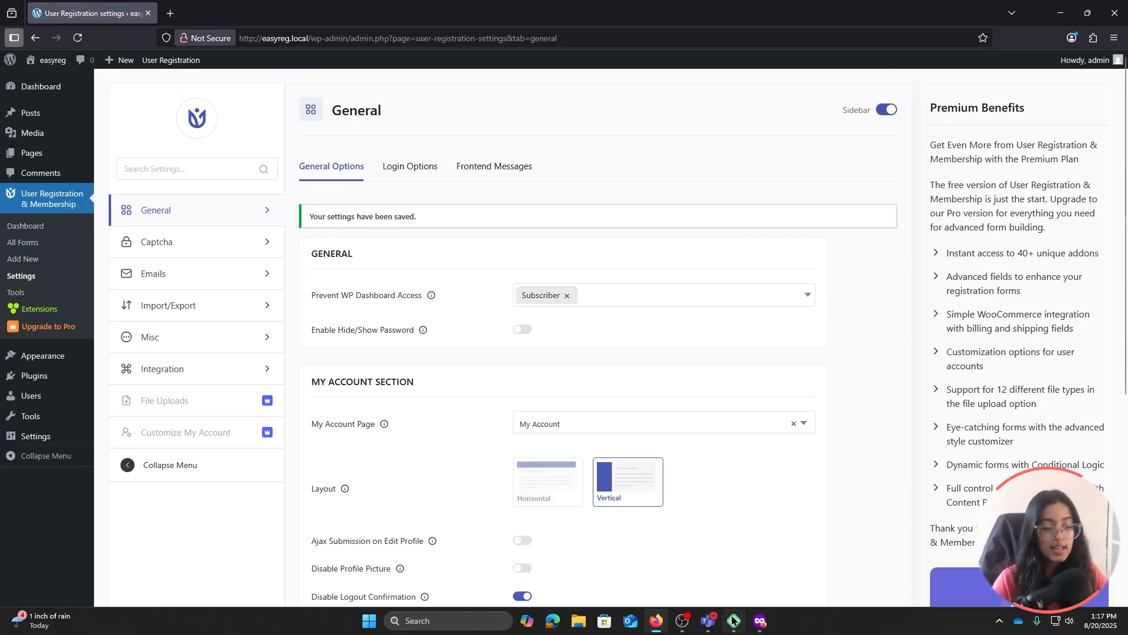
click(760, 621)
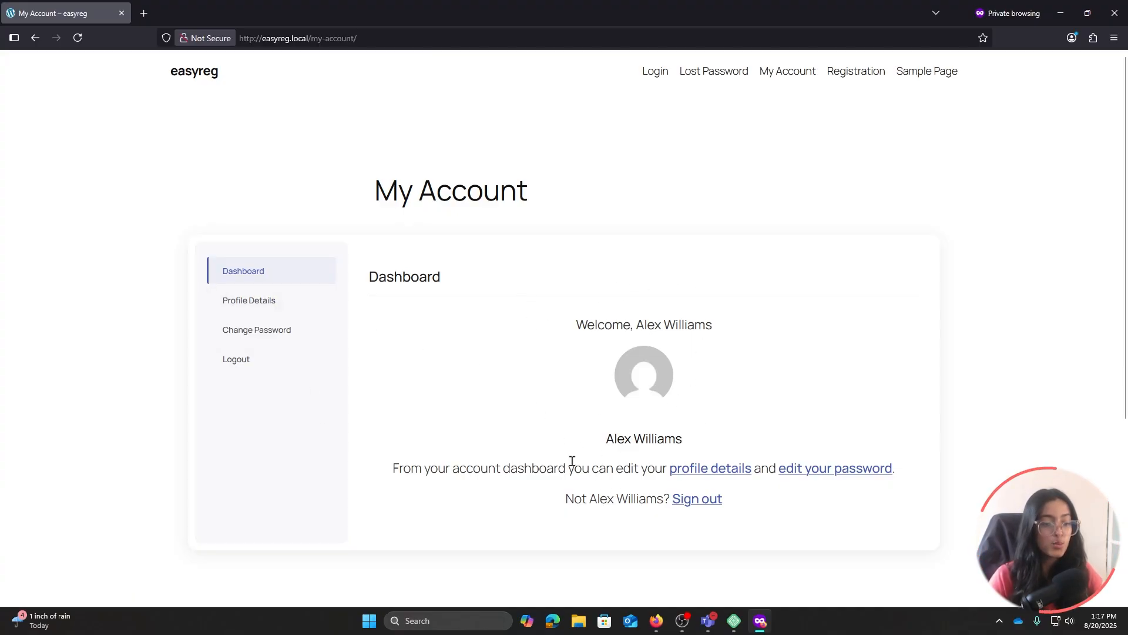
Visit Profile Details and Change Password, then log the member out with no confirmation prompt
click(238, 306)
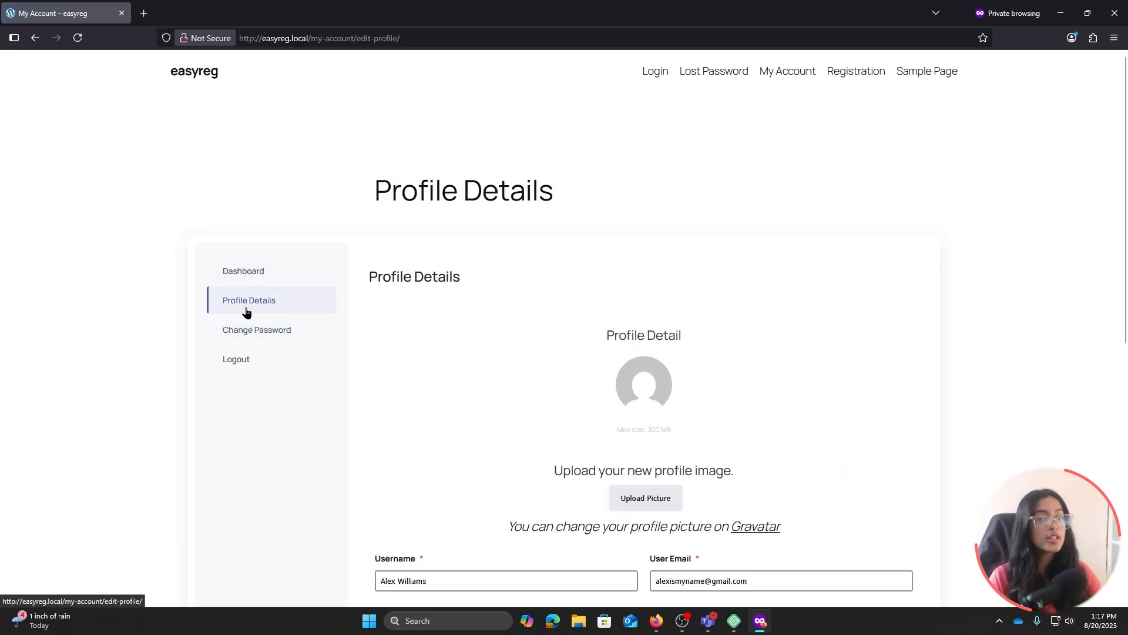
click(268, 332)
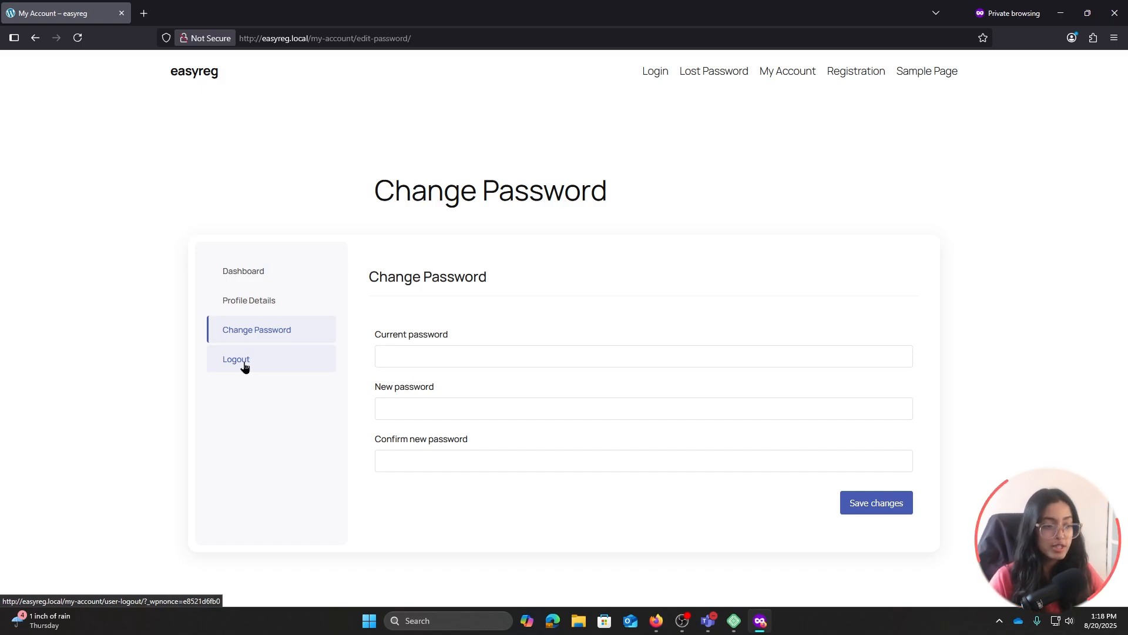
click(244, 367)
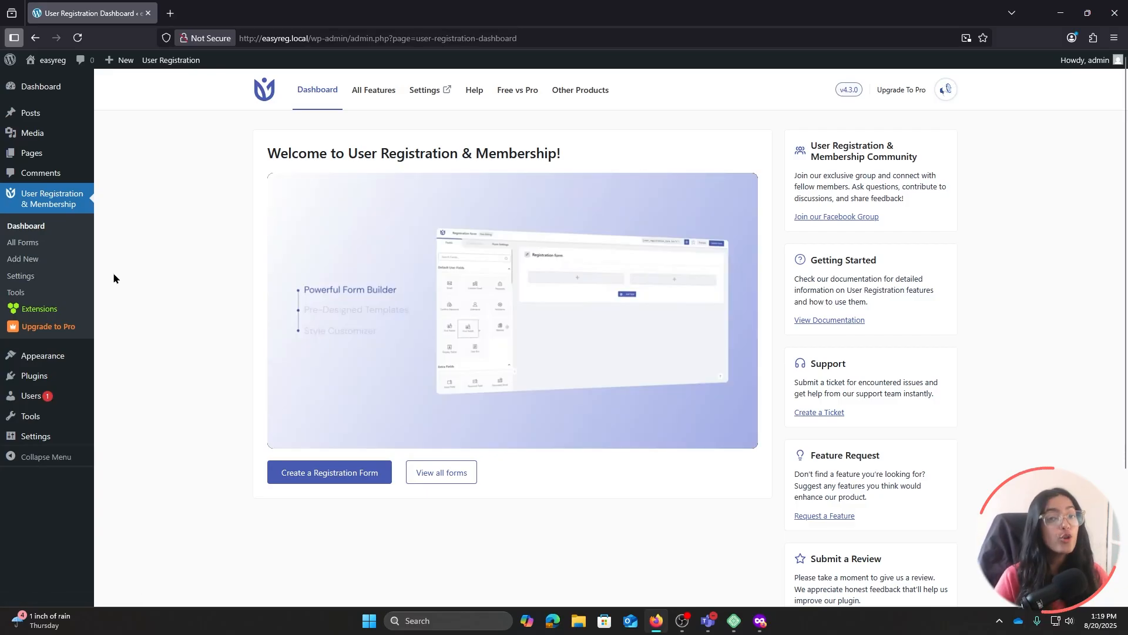
Search All Features for 'content restriction' and switch on the Content Restriction module
click(53, 311)
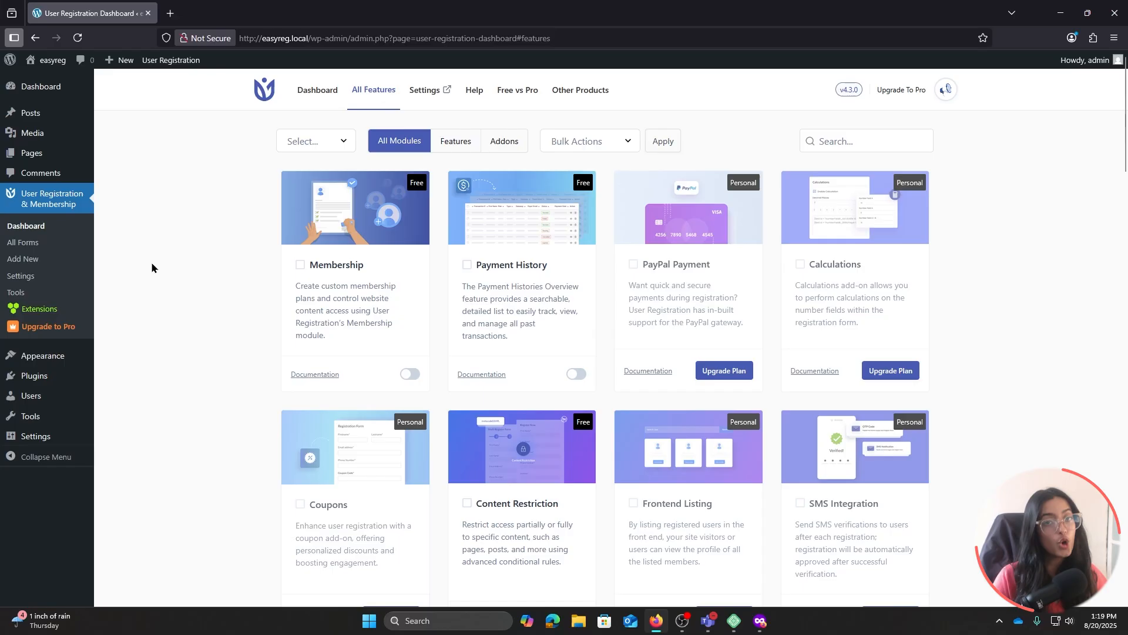
click(833, 142)
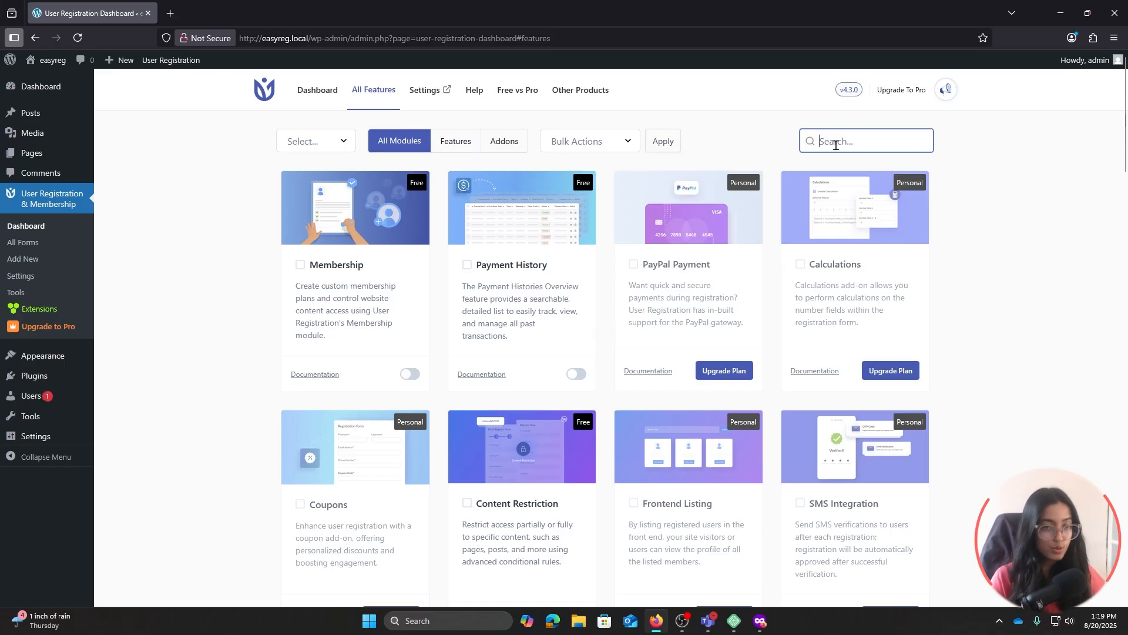
text(con)
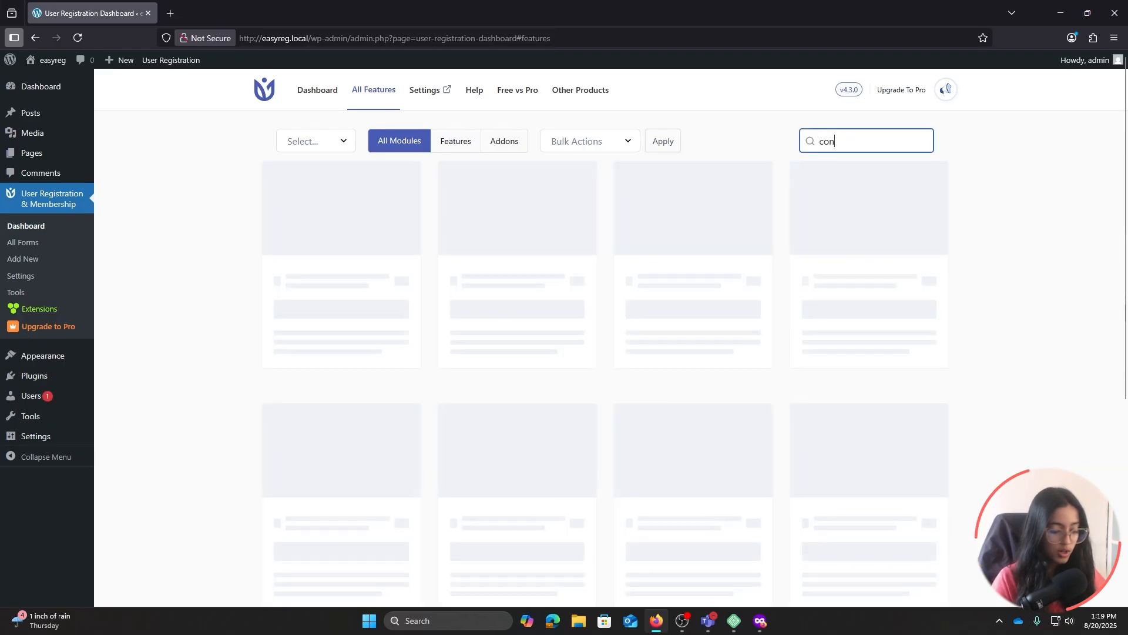
text(tent restriction)
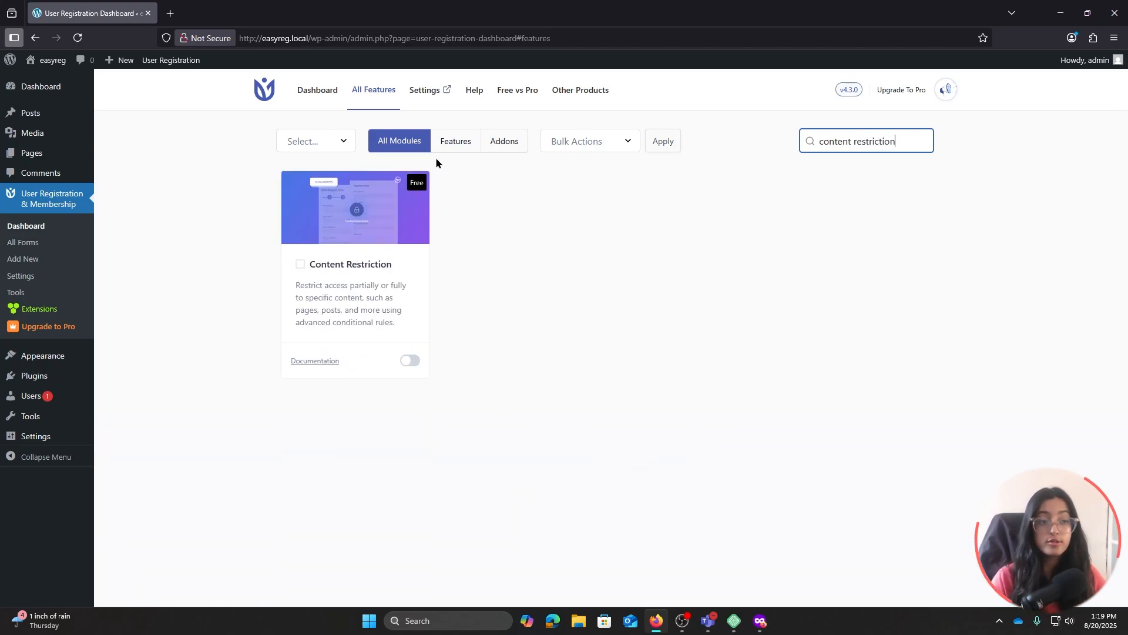
click(410, 360)
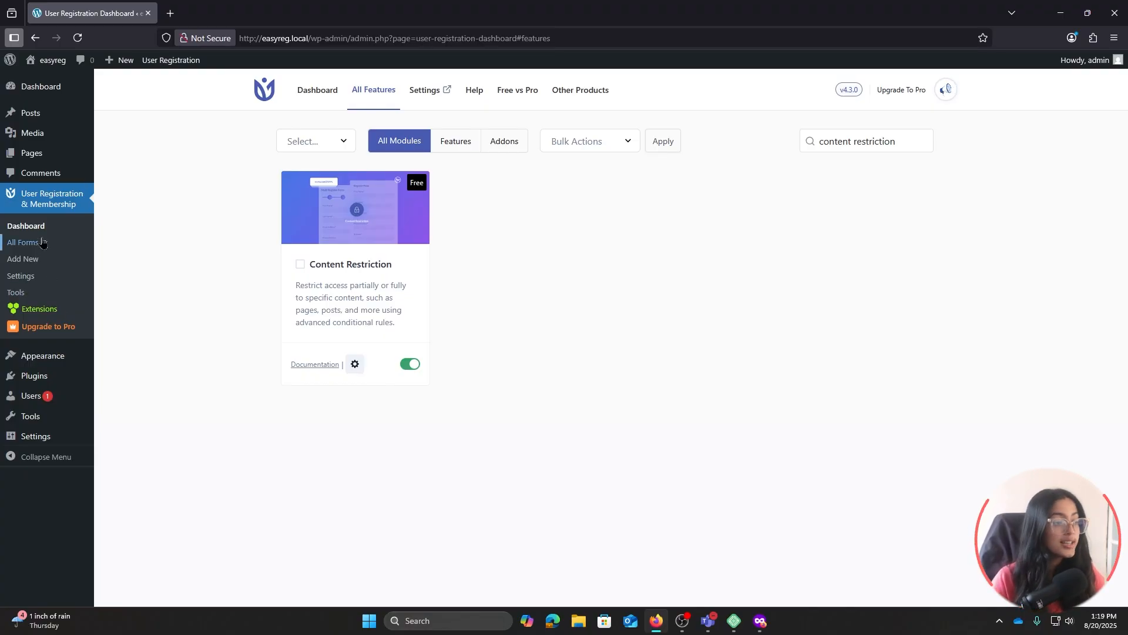
click(53, 275)
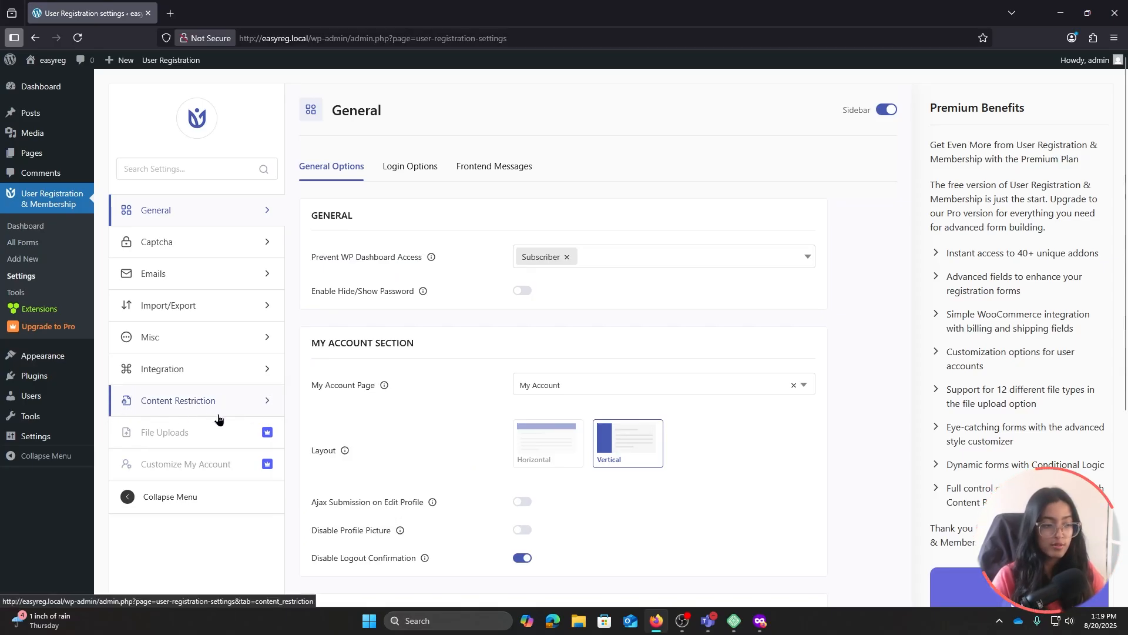
Open the Content Restriction settings and enable Whole Site Restriction
click(185, 405)
scroll(676, 317, down, 3)
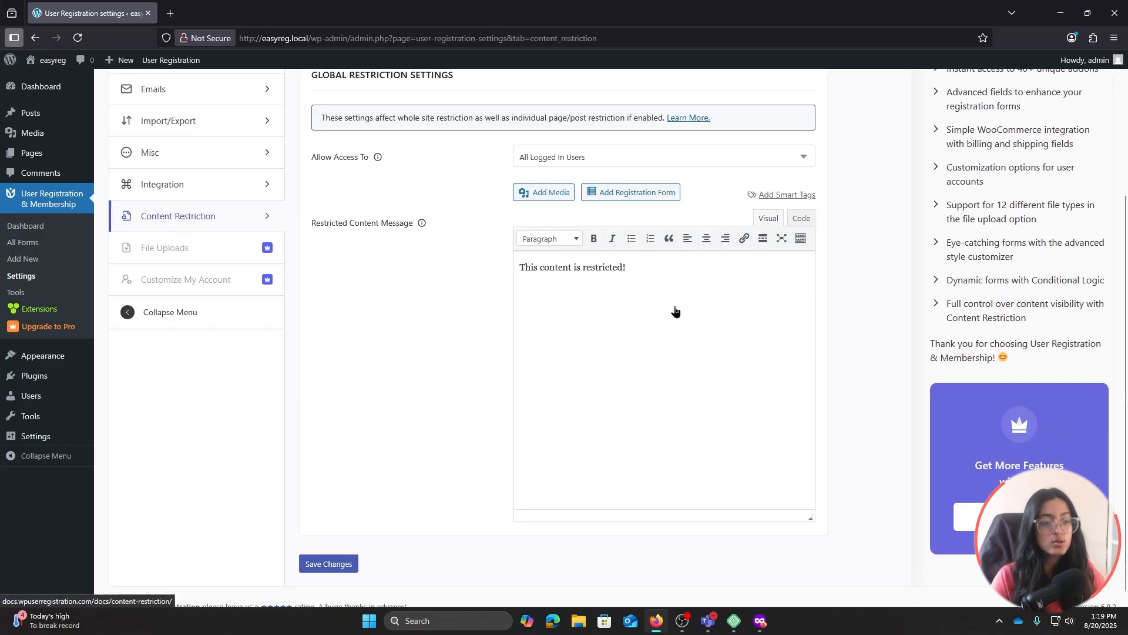
scroll(675, 311, up, 3)
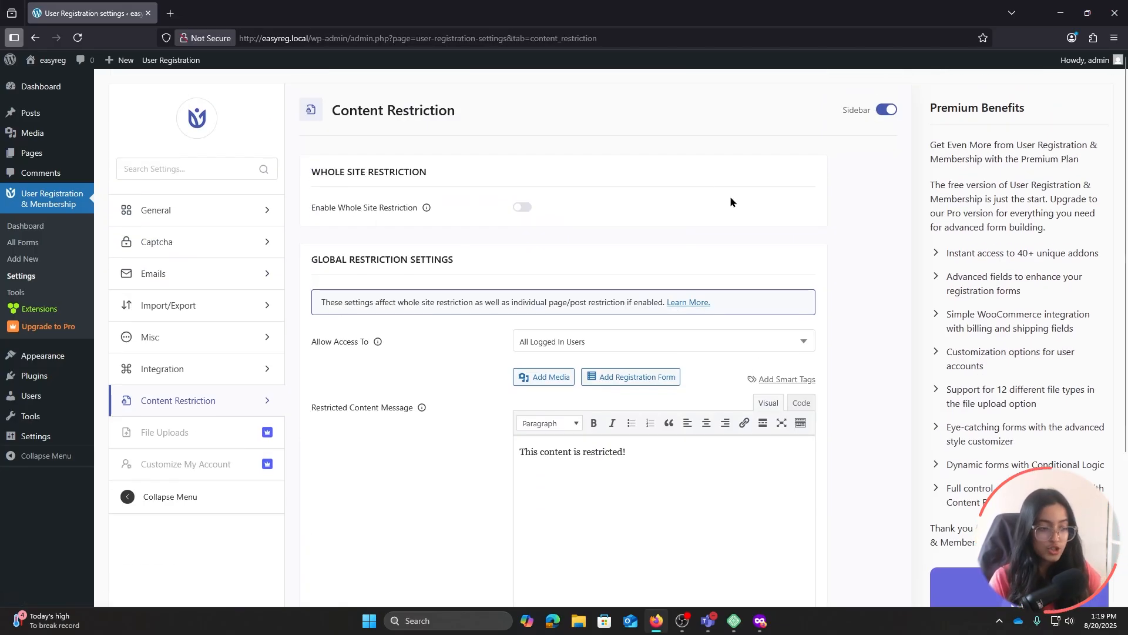
middle_click(10, 60)
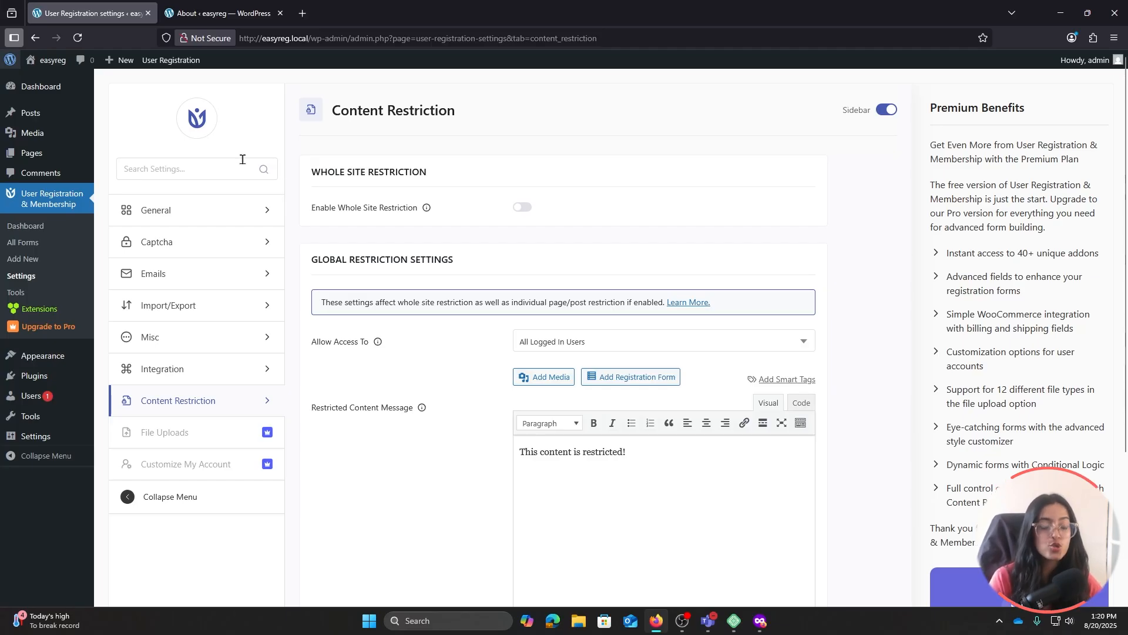
click(525, 210)
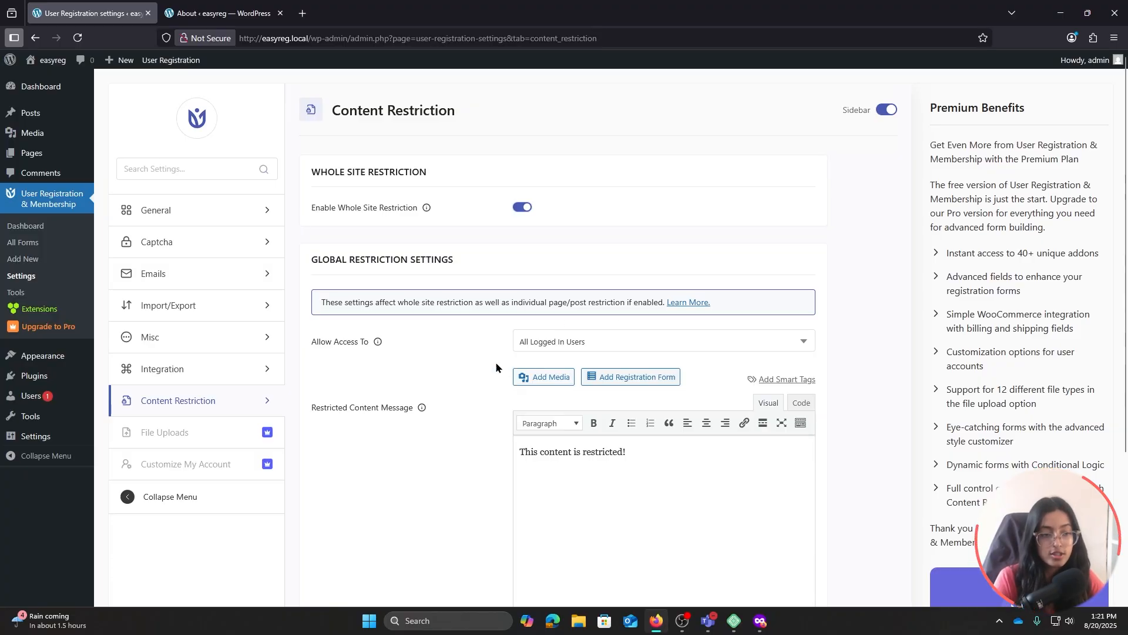
Append 'Please login' to the restriction message and open the User Registration dashboard in the second tab
scroll(620, 385, down, 1)
scroll(620, 385, down, 1)
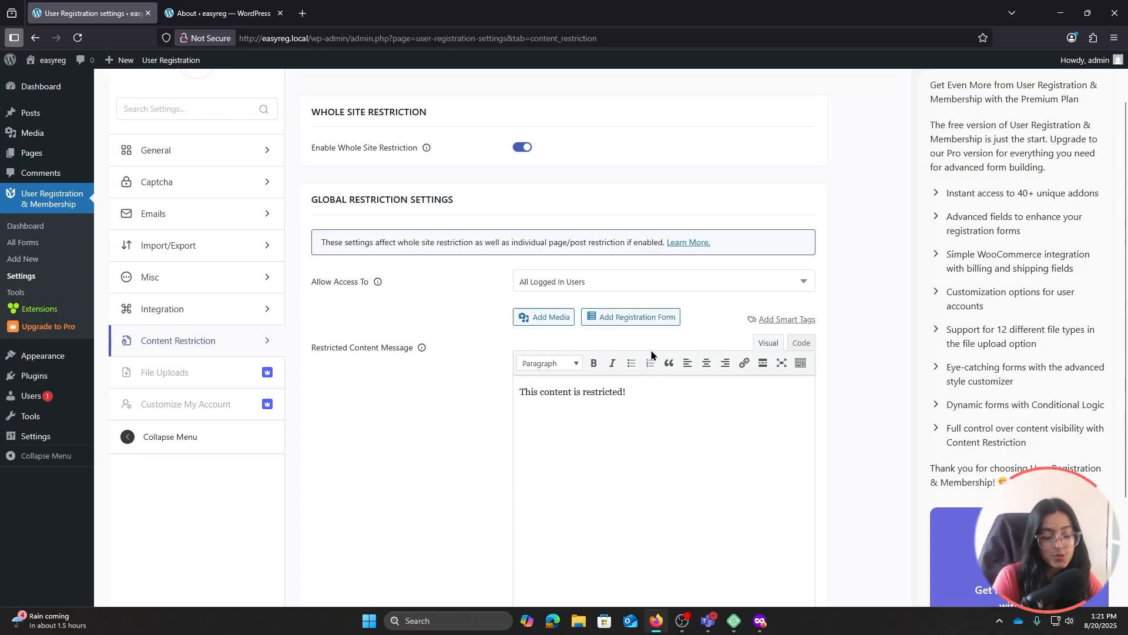
click(640, 397)
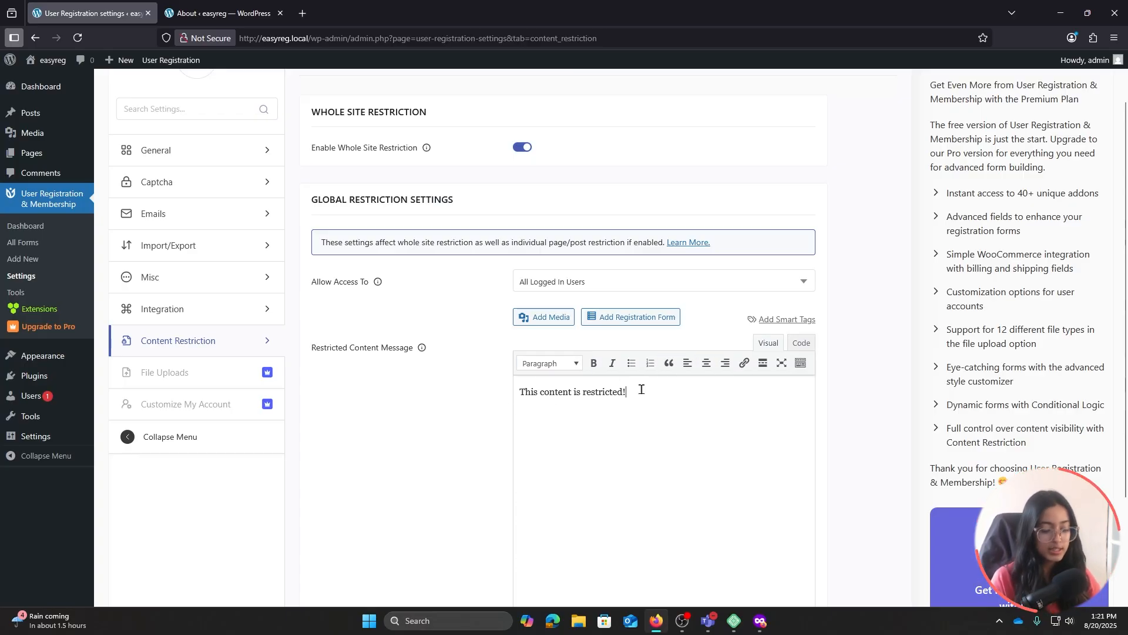
text(P)
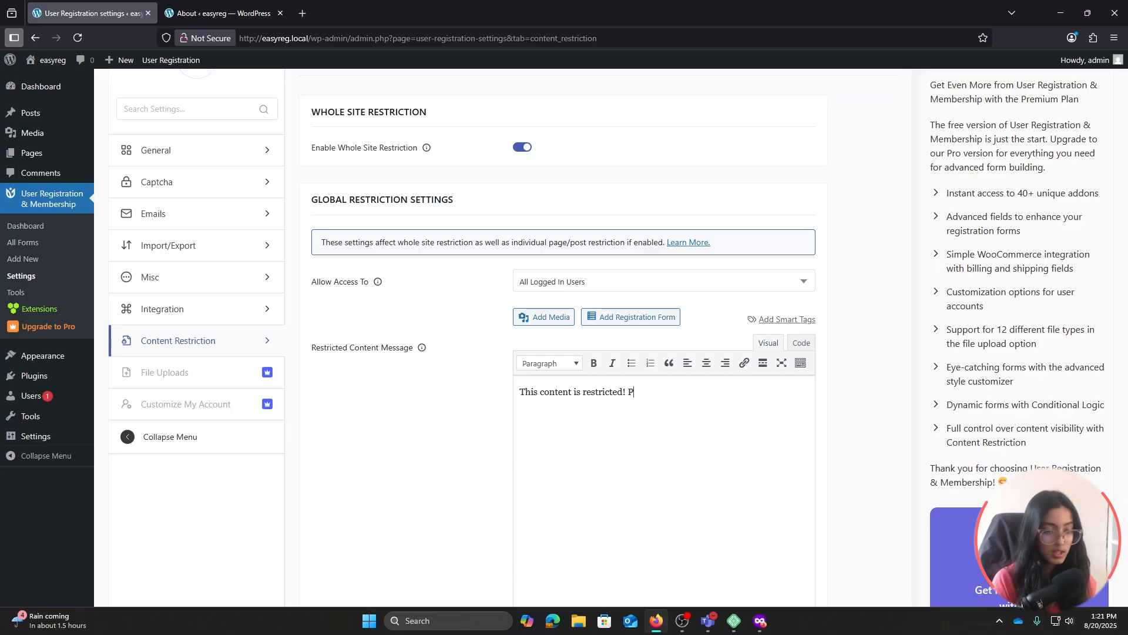
text(lease login)
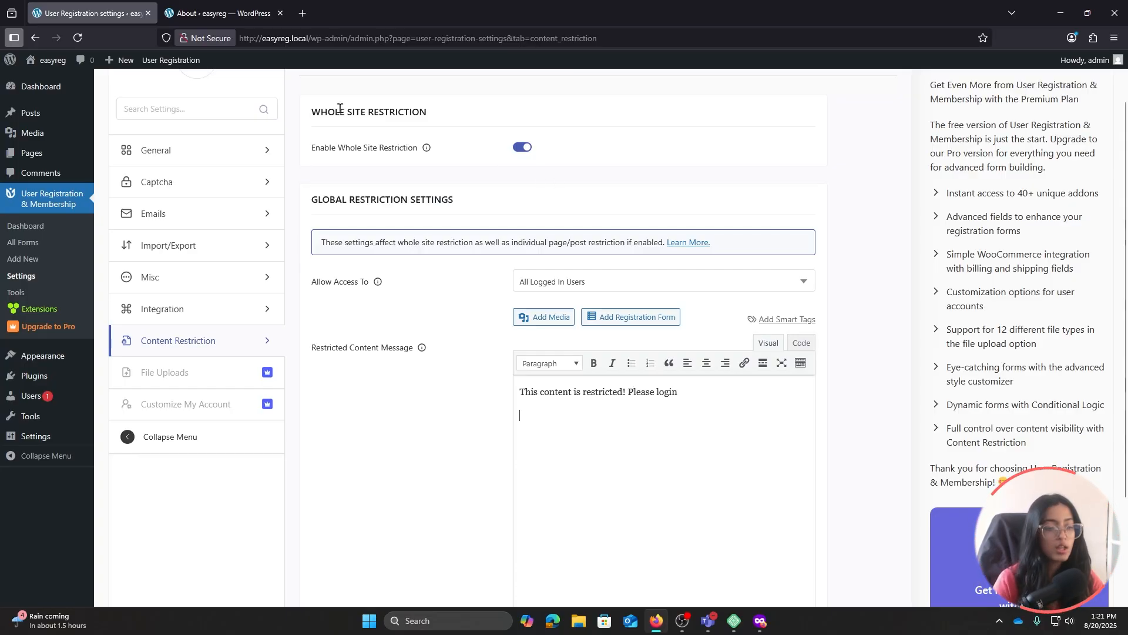
click(212, 14)
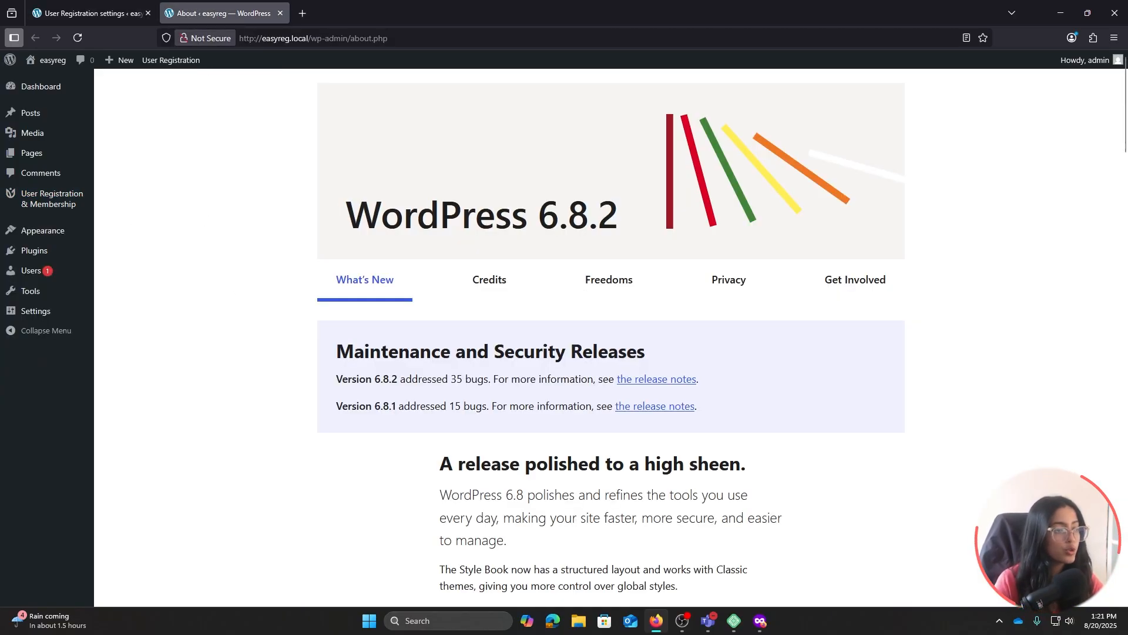
click(44, 197)
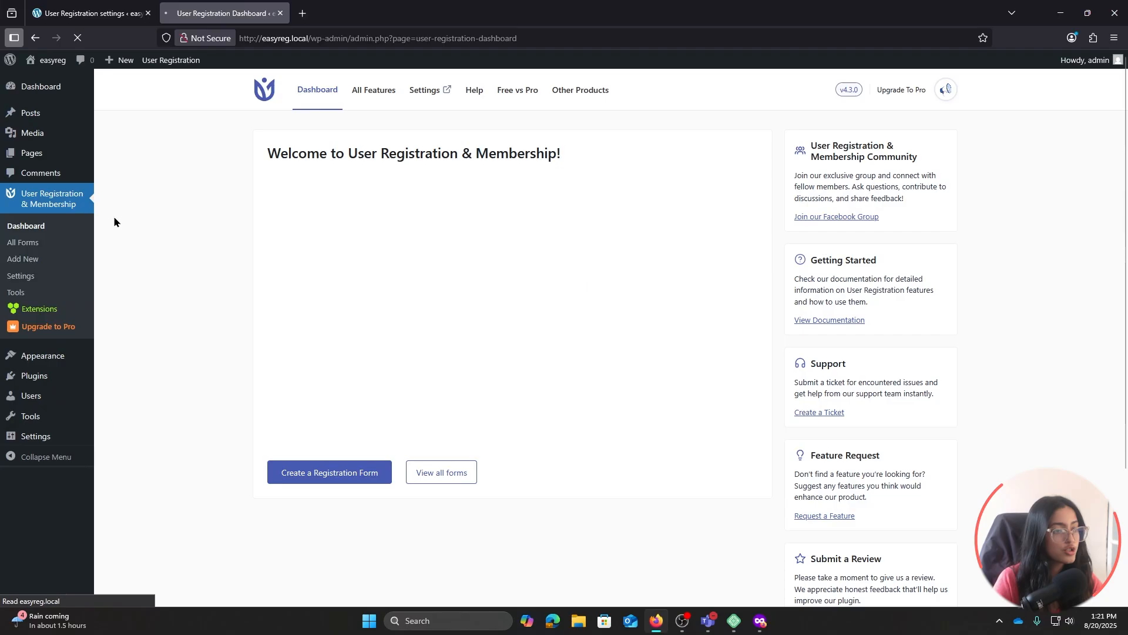
Copy the [user_registration_login] shortcode from the login form editor
click(36, 244)
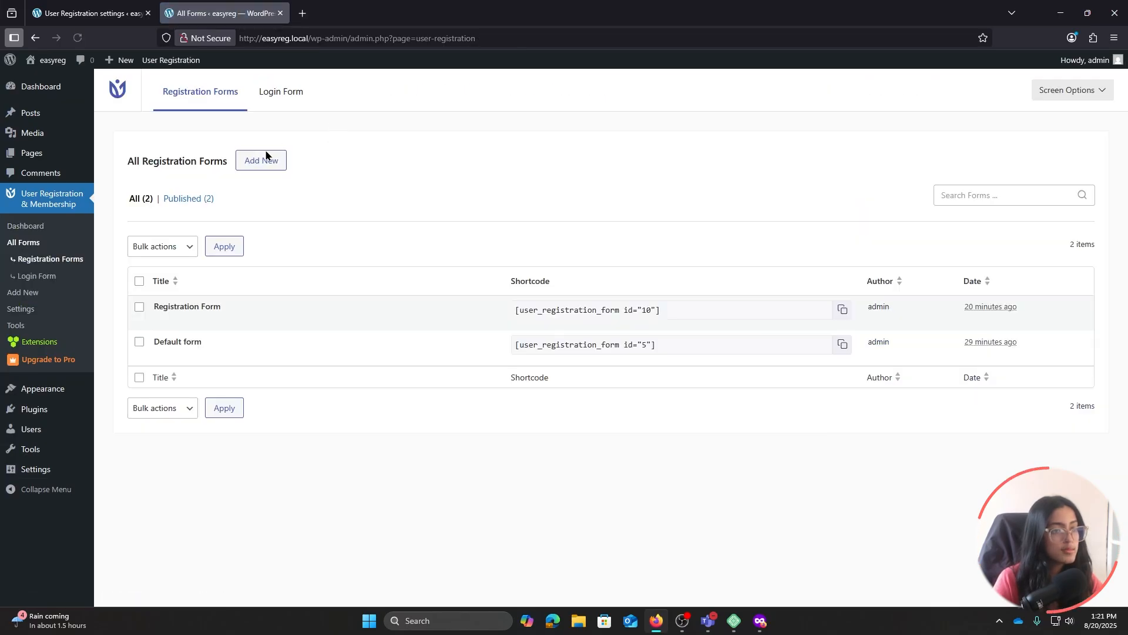
click(268, 106)
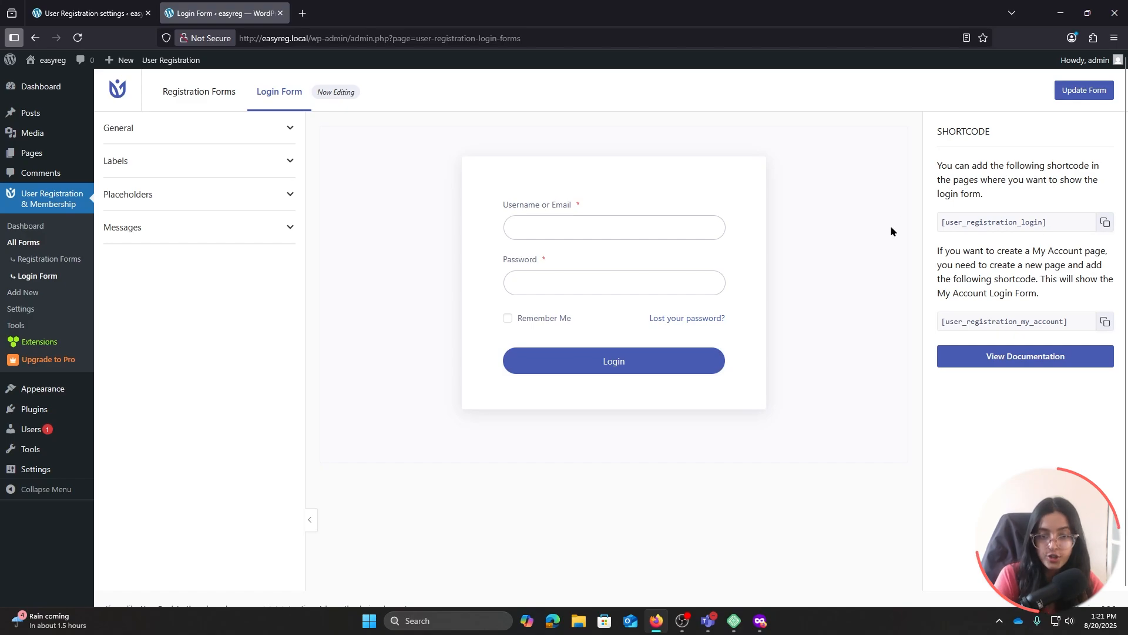
click(1105, 222)
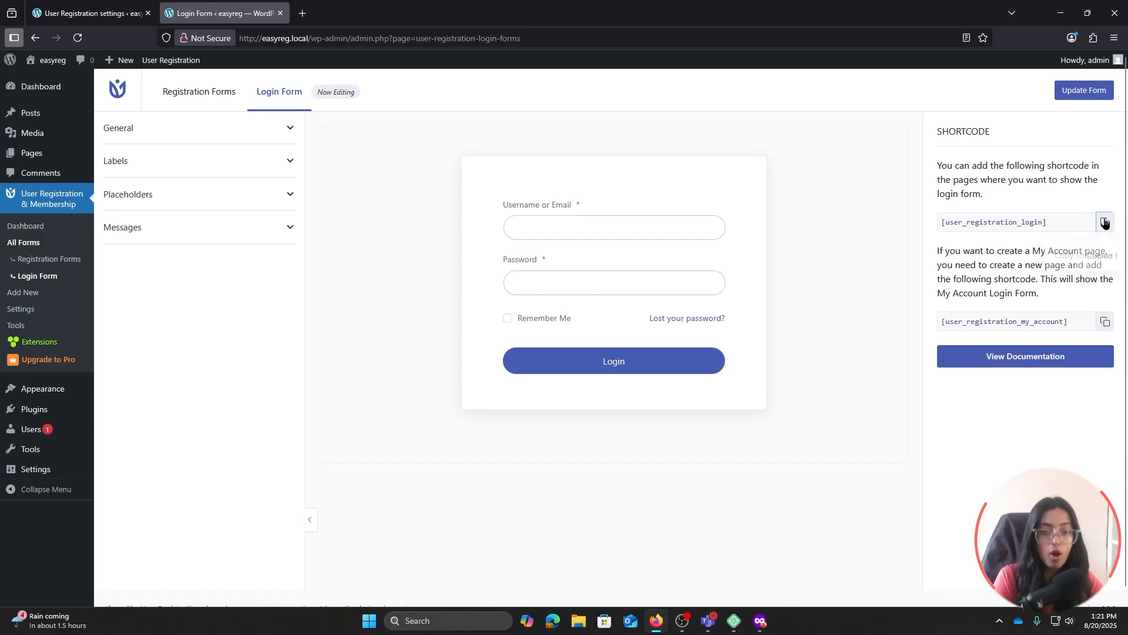
Paste the login shortcode into the restriction message and save the Content Restriction settings
click(88, 13)
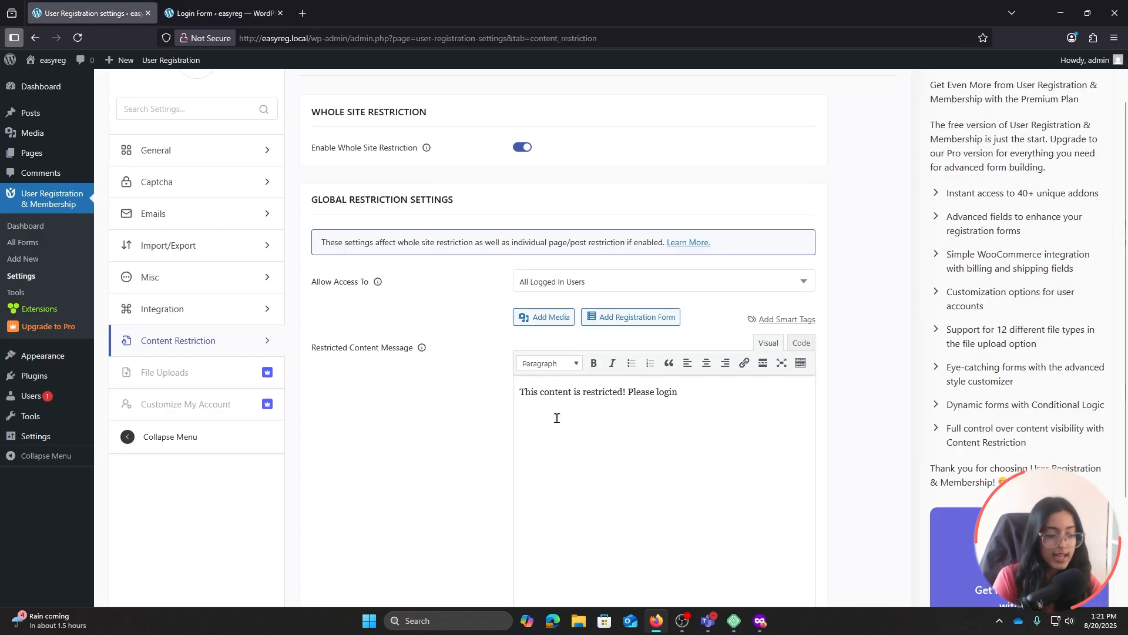
key(ctrl+v)
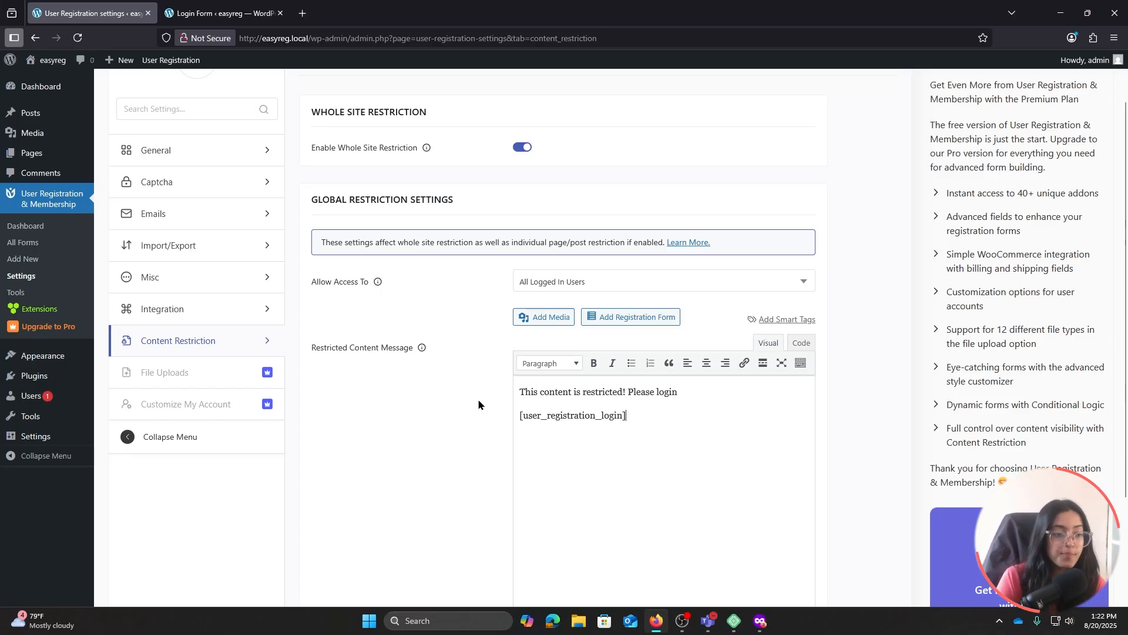
scroll(529, 405, down, 3)
click(328, 554)
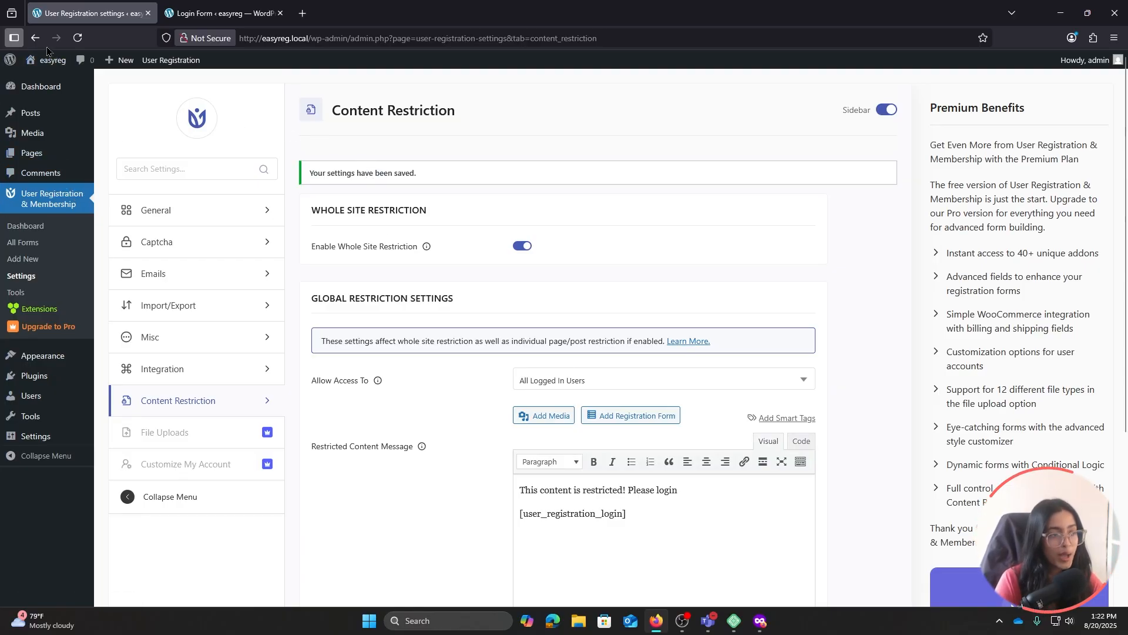
mouse_move(176, 60)
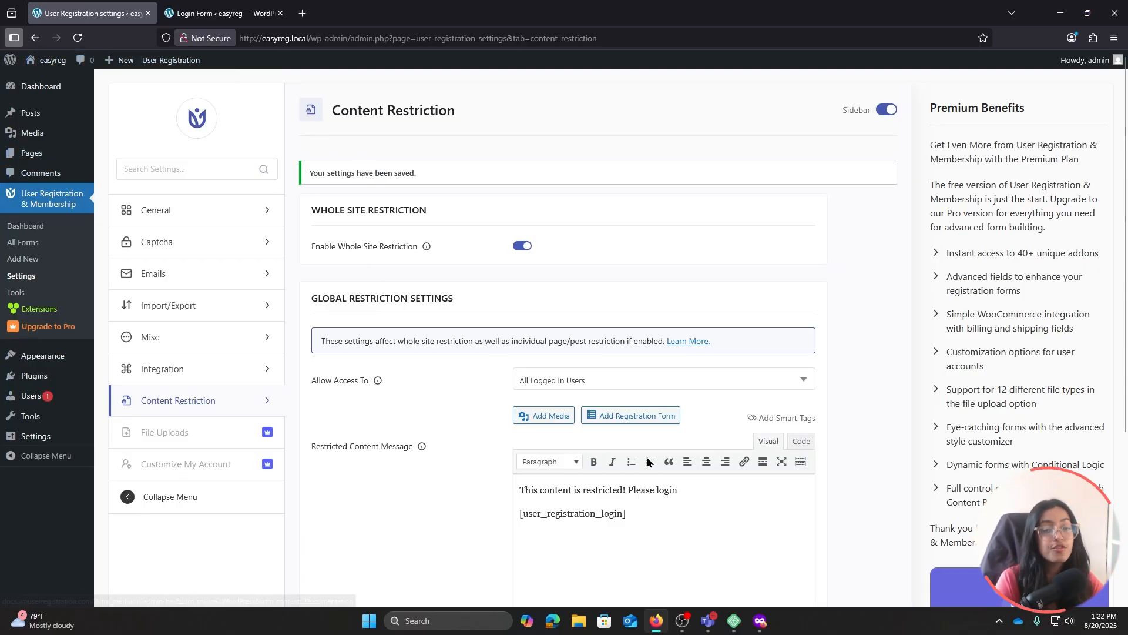
key(alt+Tab)
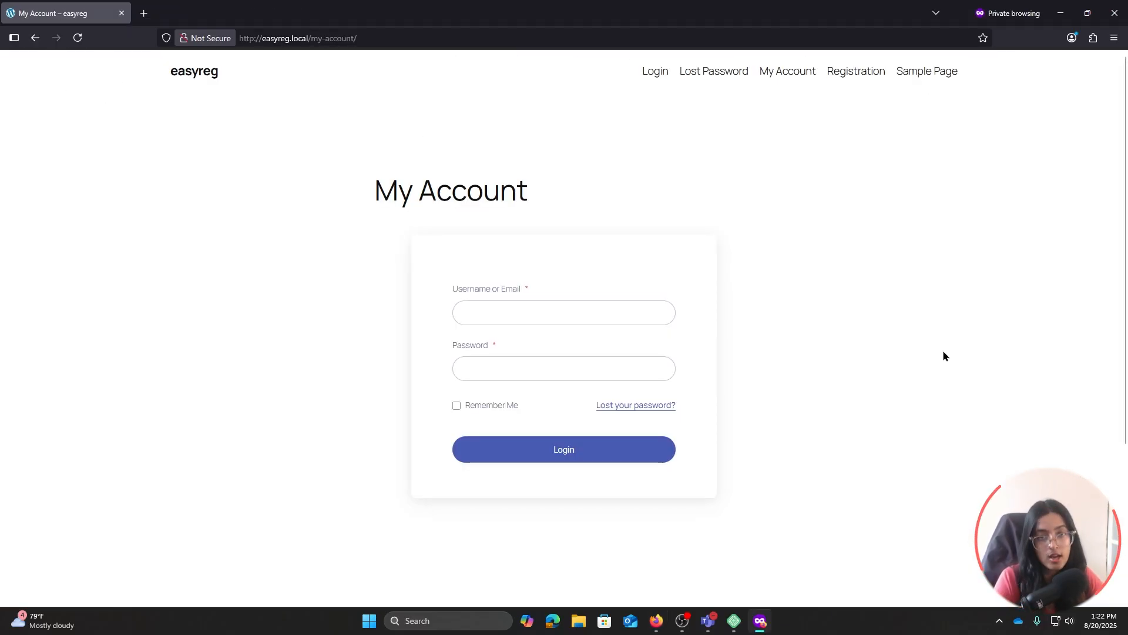
Reload the private window to see the restriction message with its login form
click(77, 38)
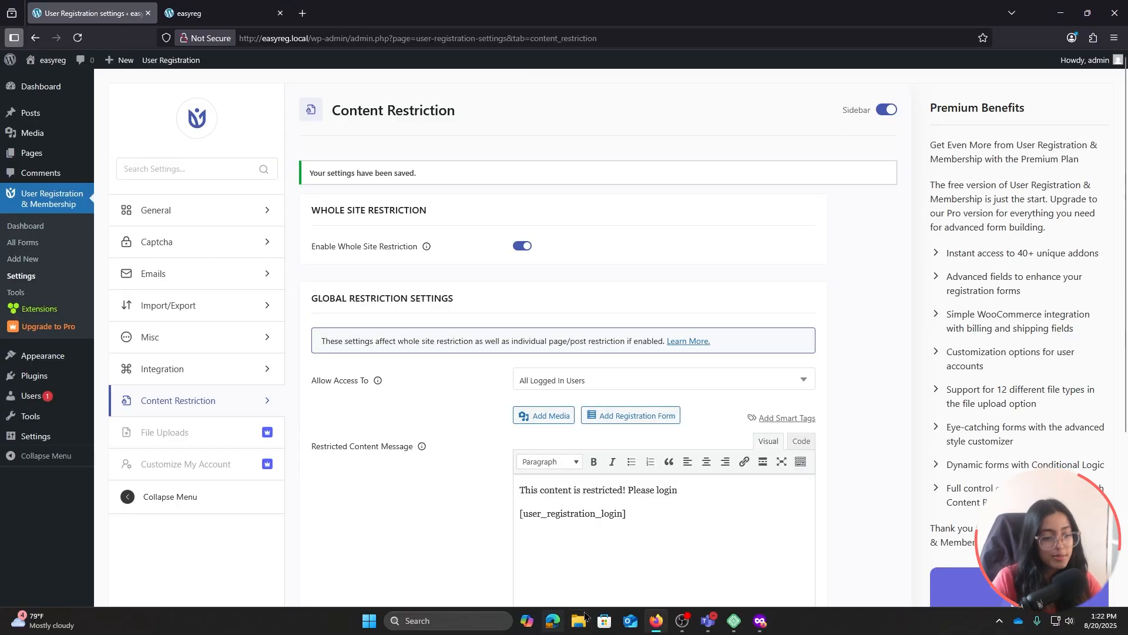
Switch off Enable Whole Site Restriction and save the settings
click(523, 247)
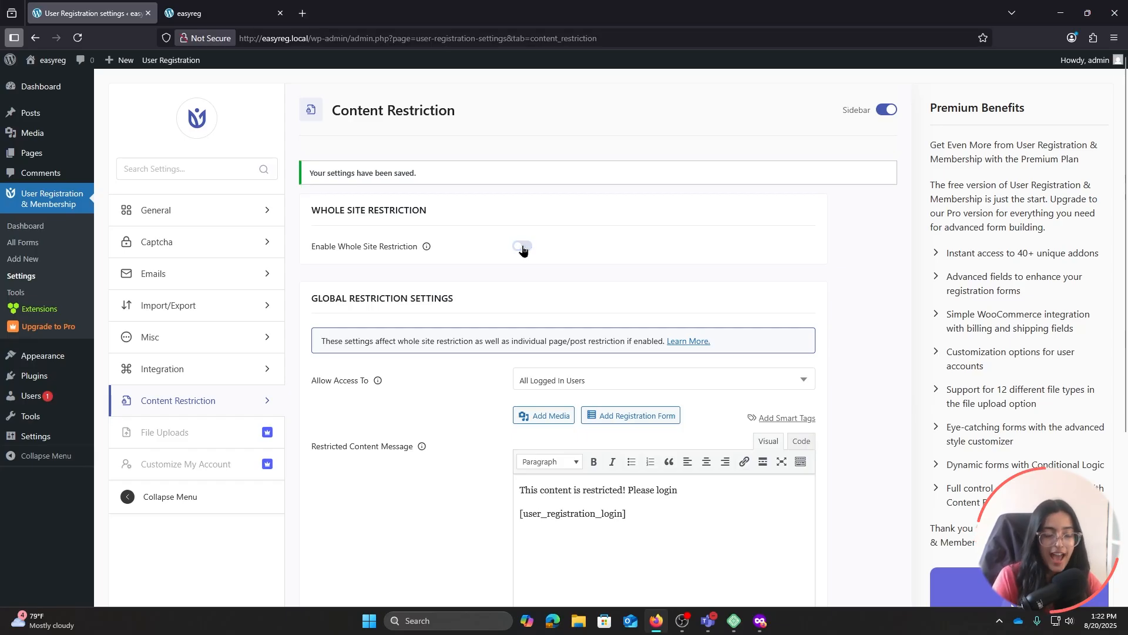
scroll(523, 248, down, 4)
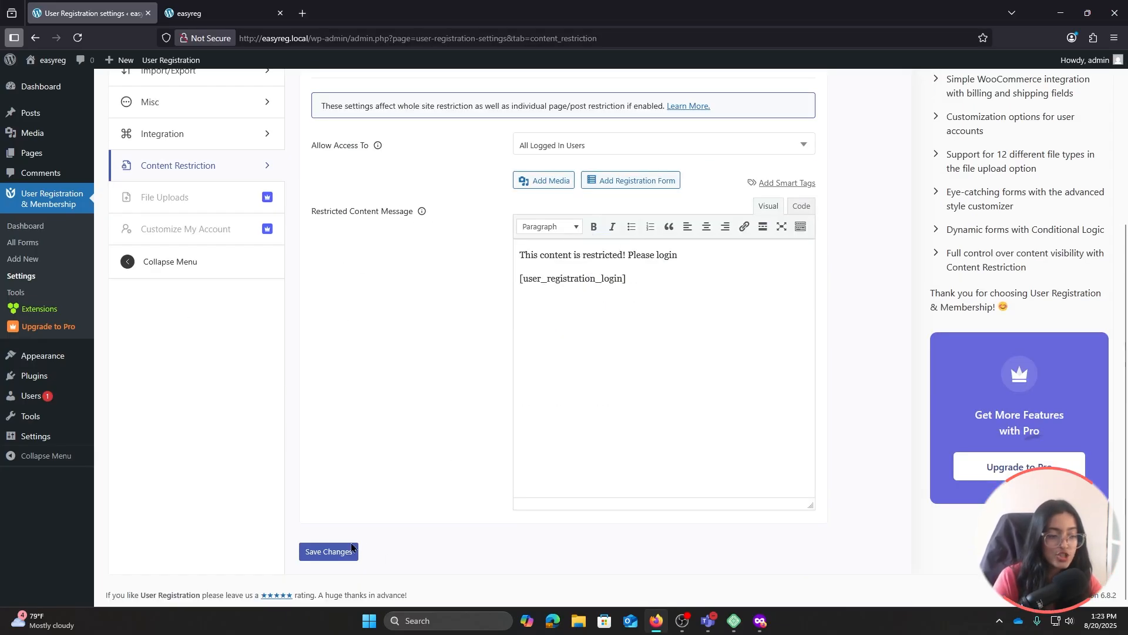
click(327, 551)
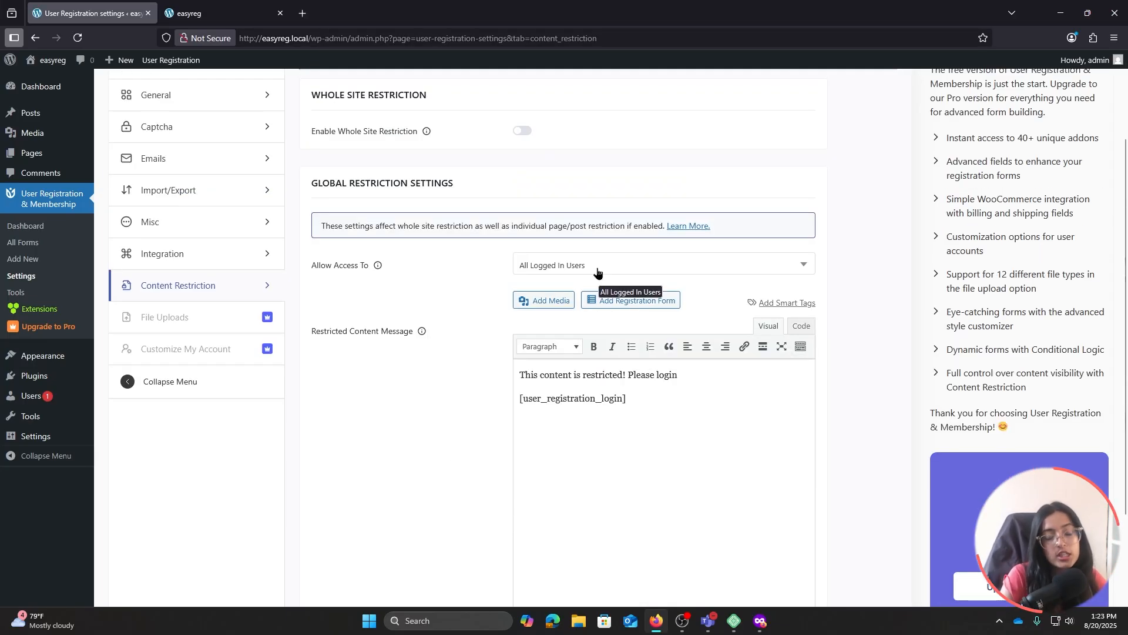
Keep Allow Access To set to All Logged In Users and save again
click(597, 271)
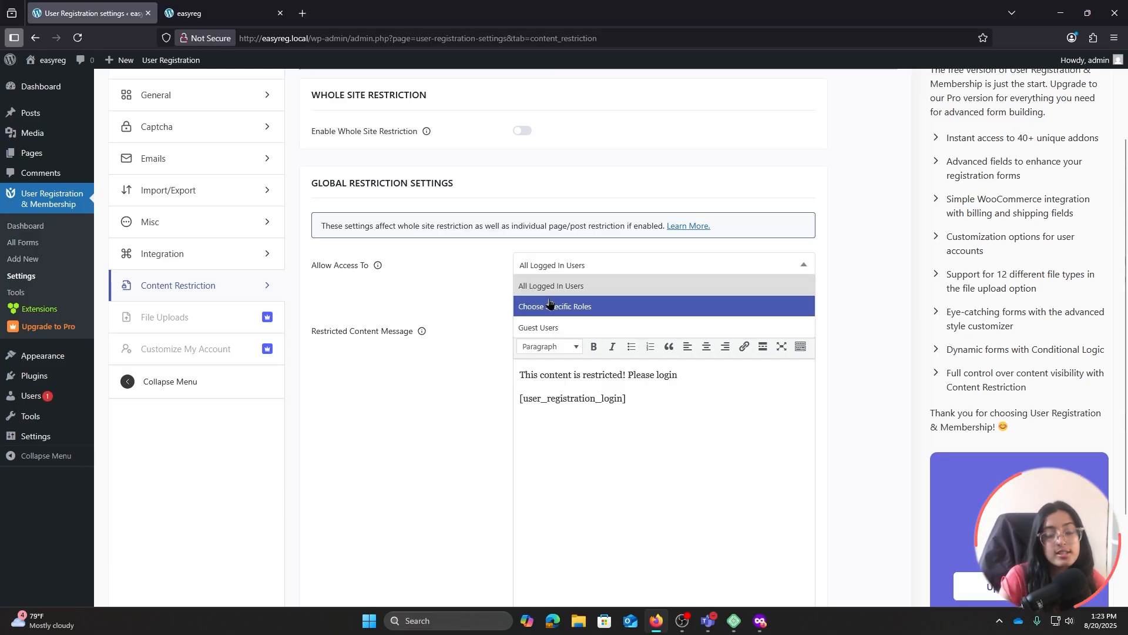
click(404, 367)
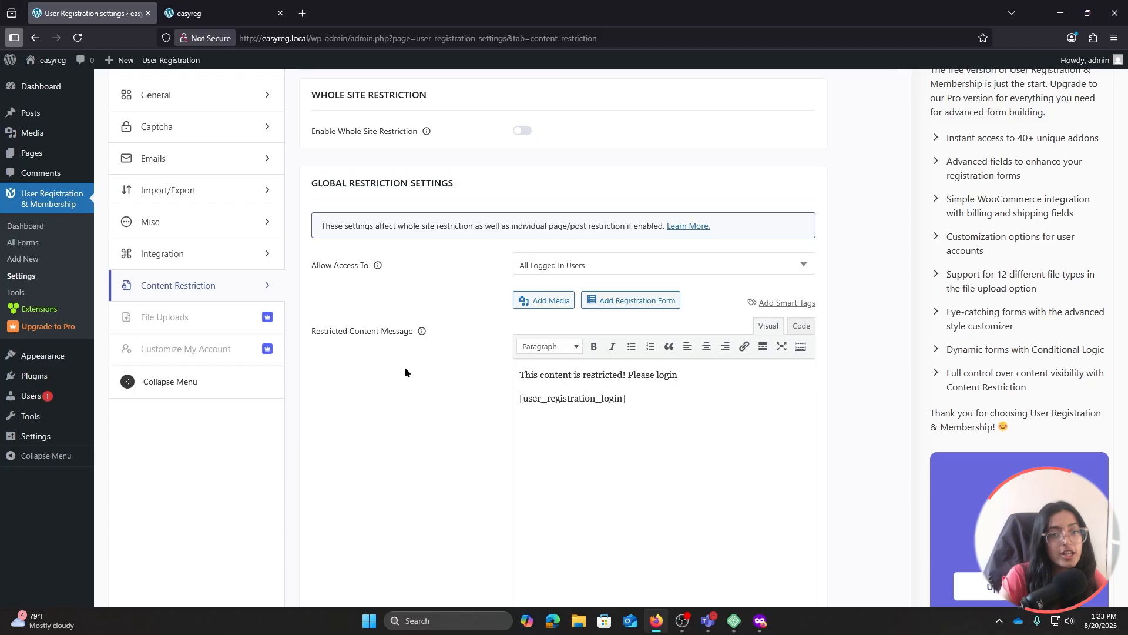
scroll(445, 362, down, 3)
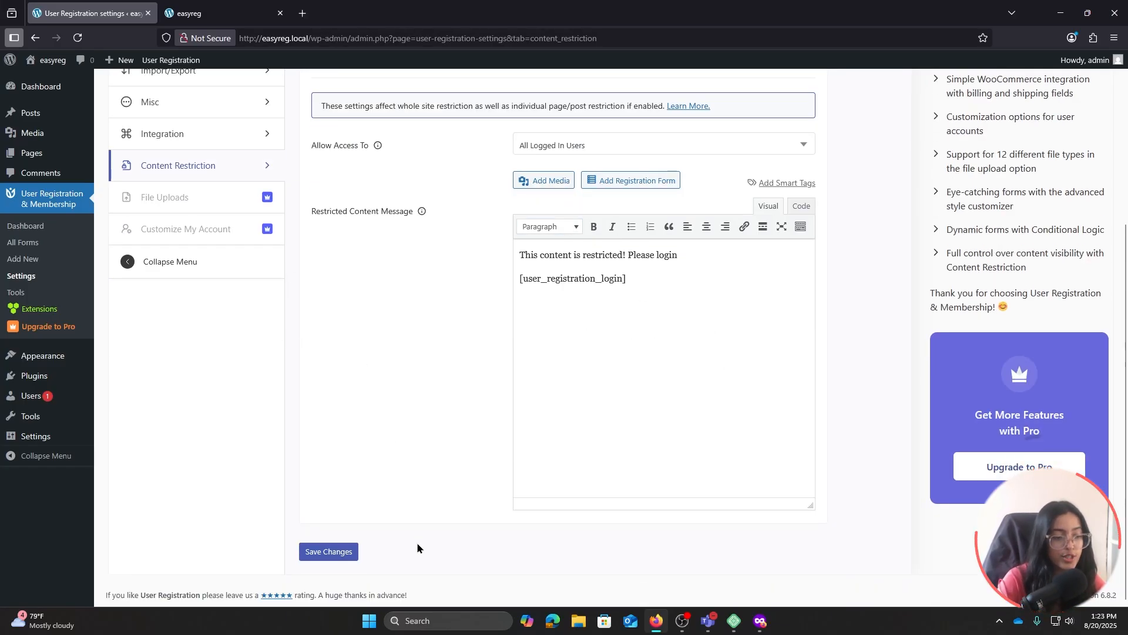
click(328, 551)
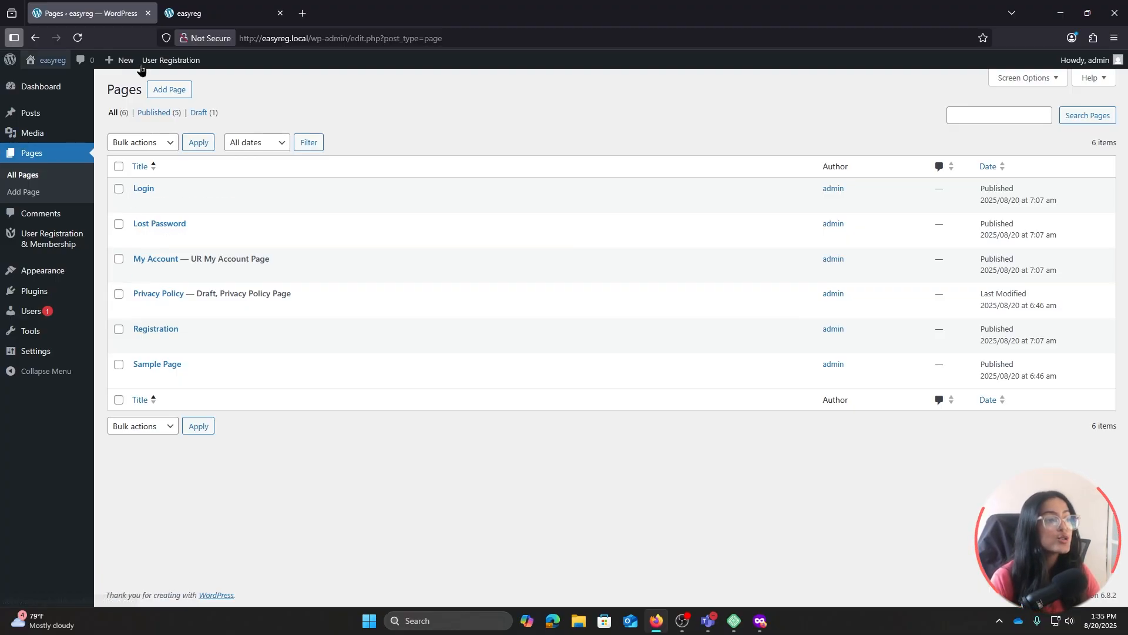
Create a new page titled 'Paid content' and tick Restrict Access to This Page/Post
click(167, 90)
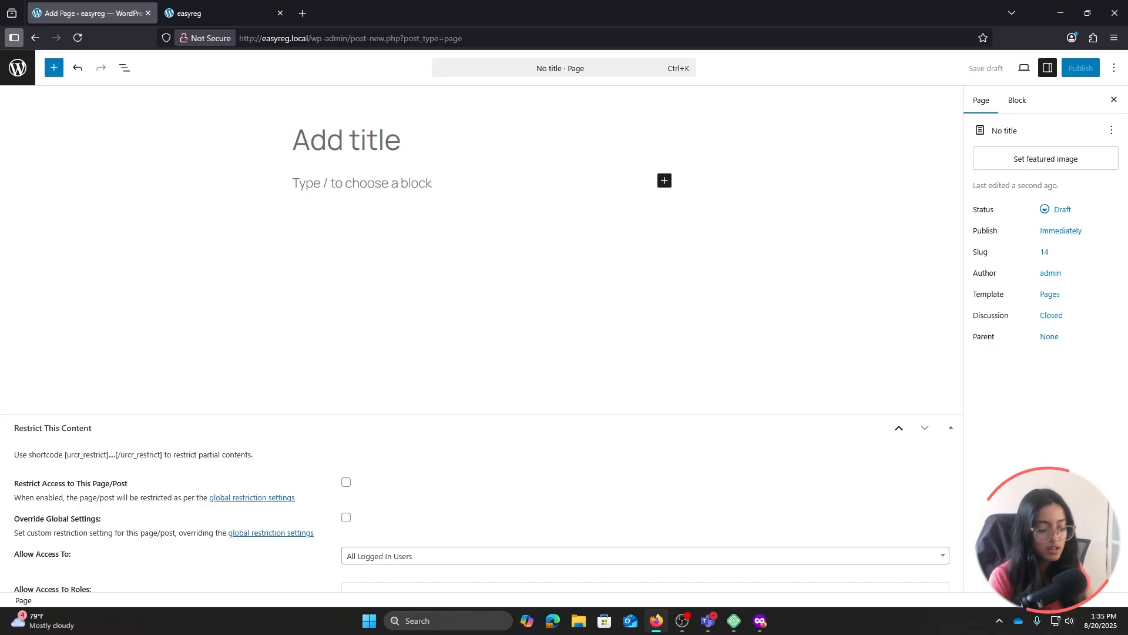
text(Paid content)
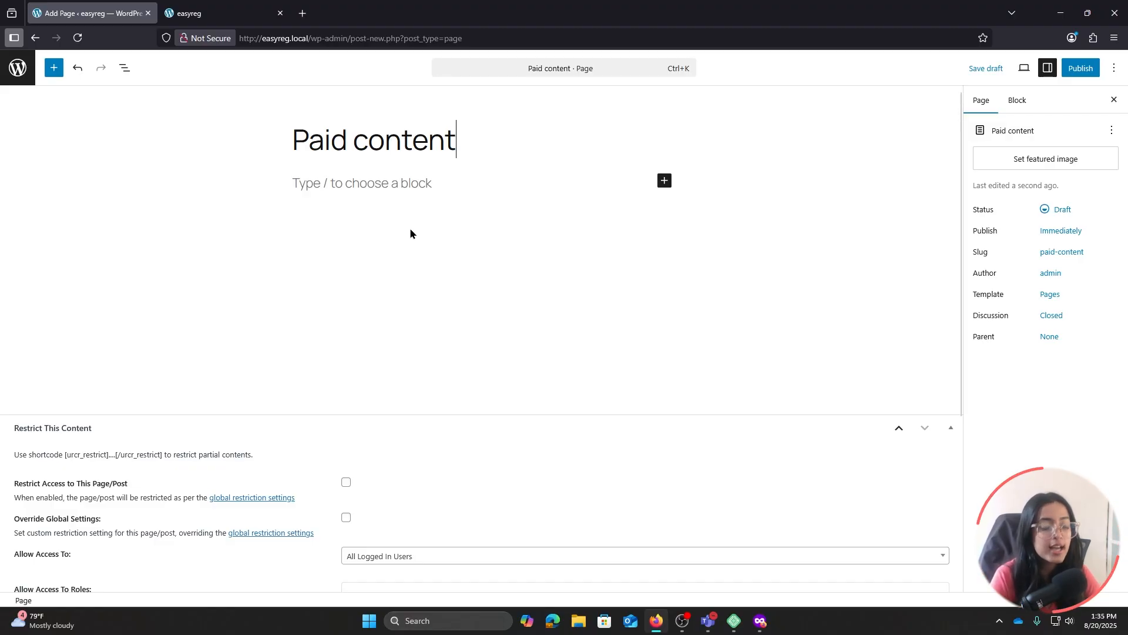
scroll(303, 339, down, 4)
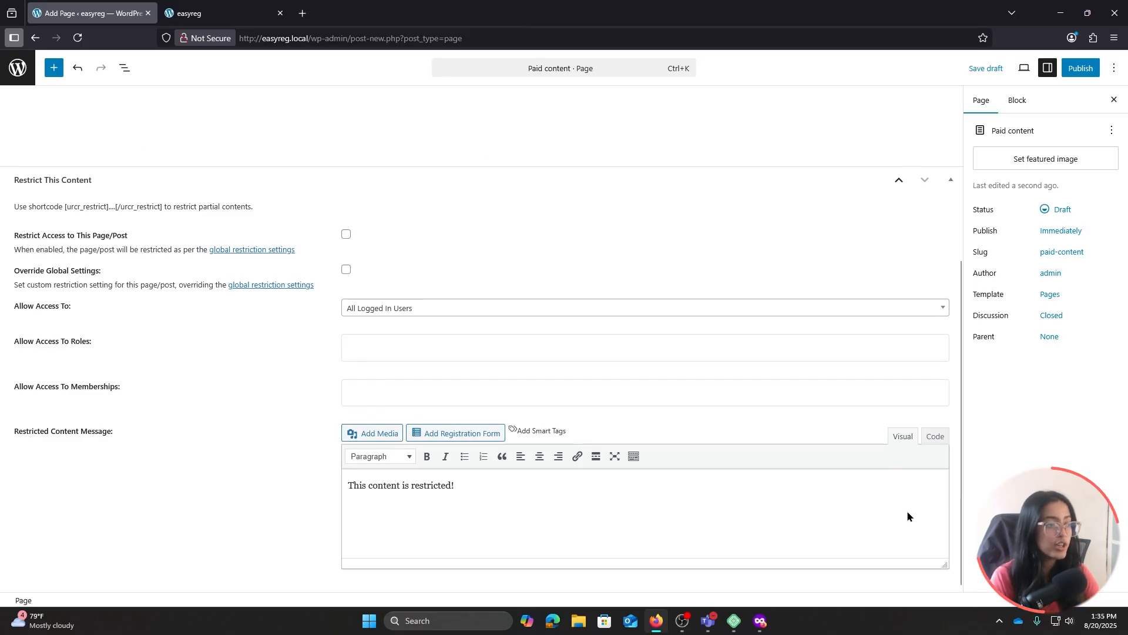
click(346, 235)
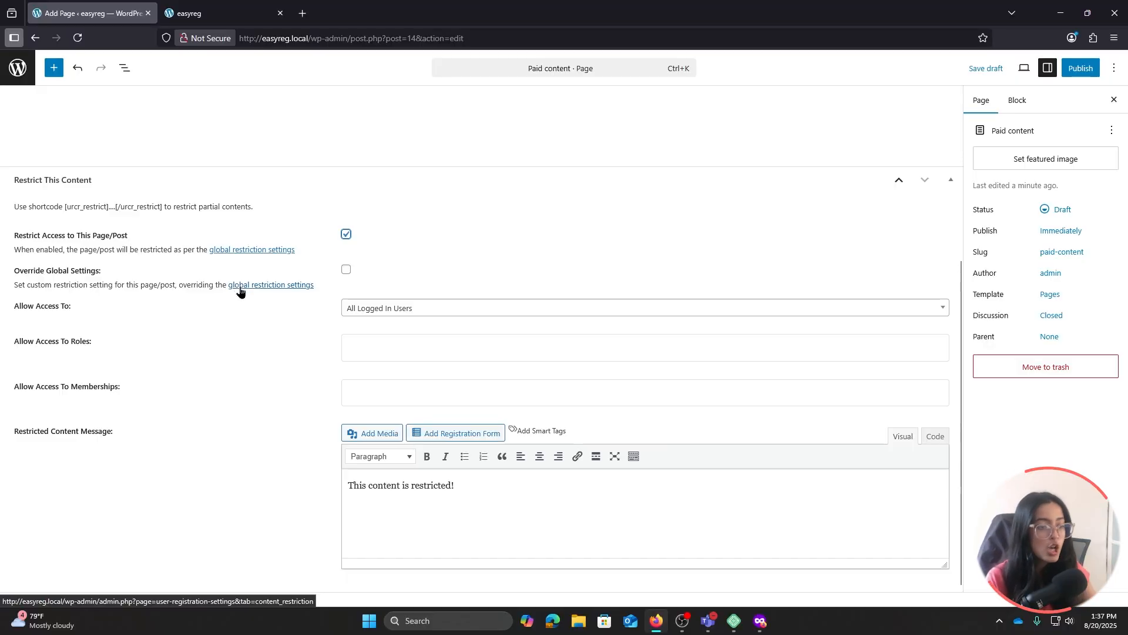
Override global settings for All Logged In Users, paste the login-shortcode message, and save the page
click(346, 270)
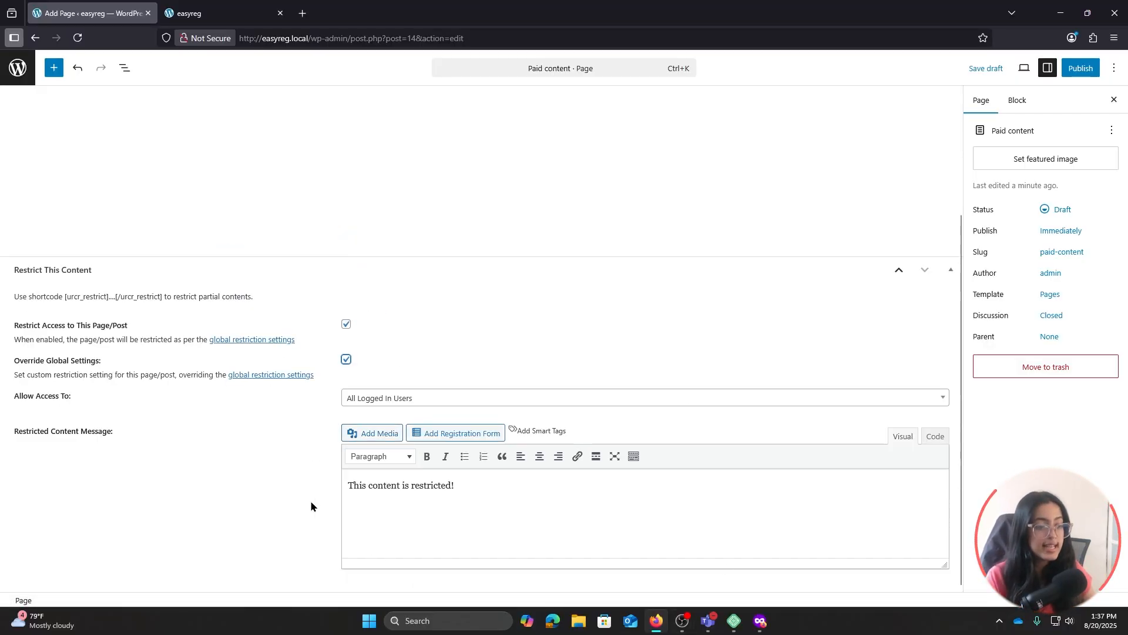
click(453, 400)
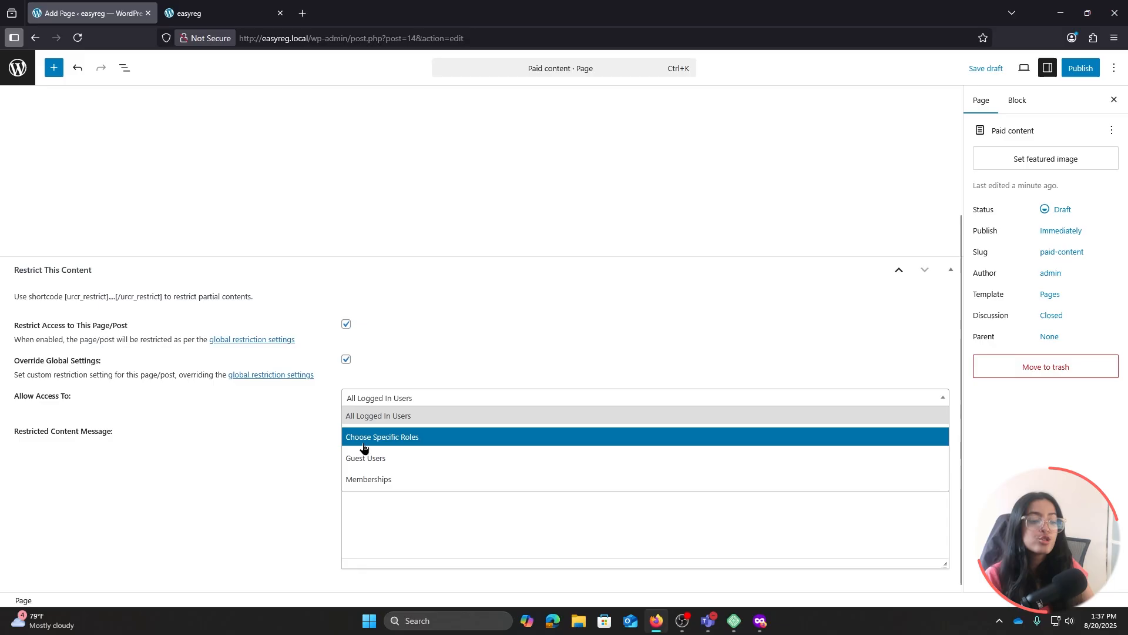
click(393, 417)
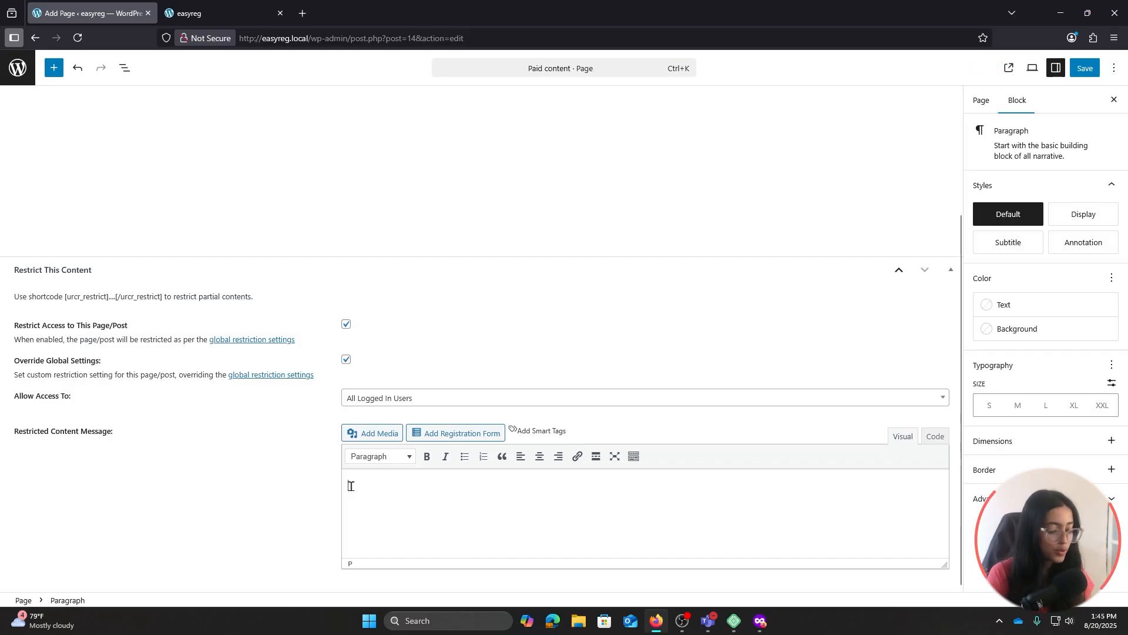
key(ctrl+v)
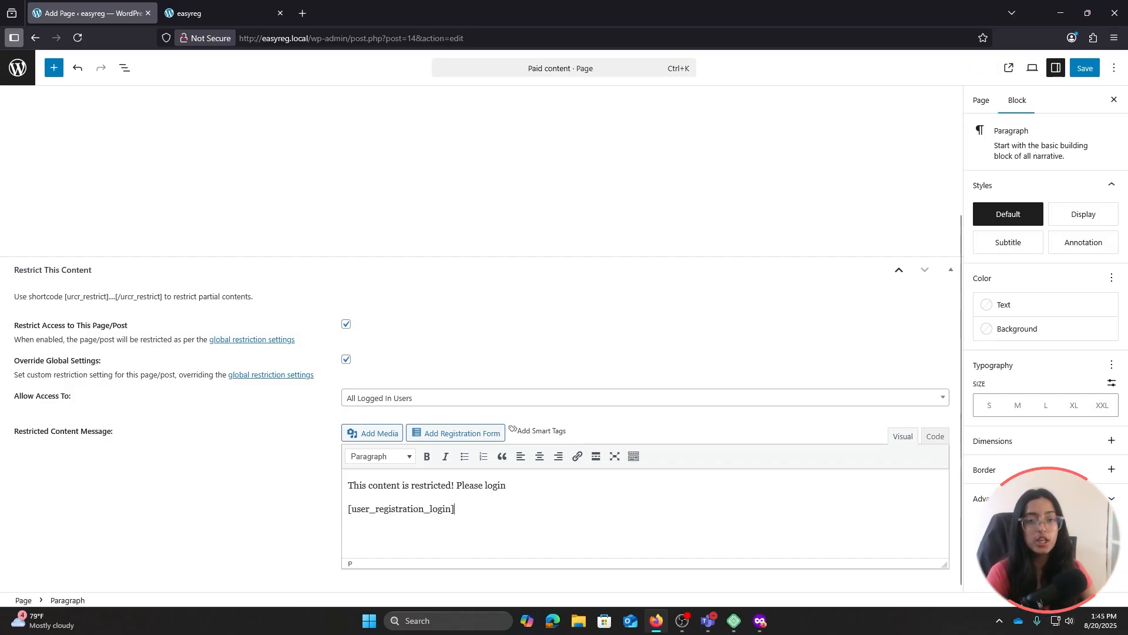
click(1087, 70)
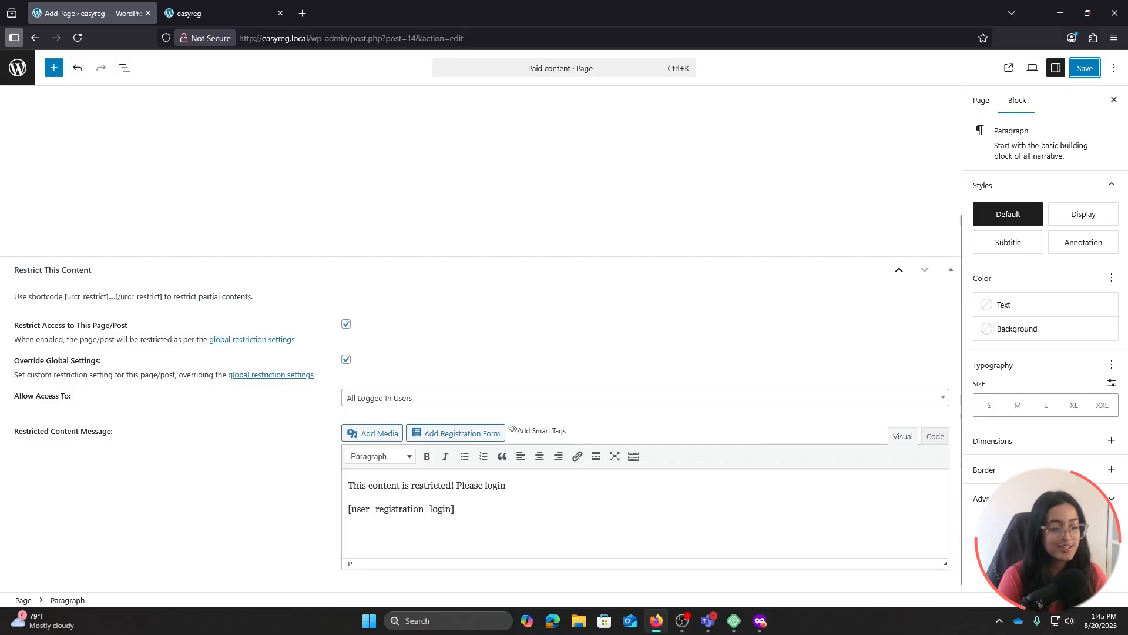
click(760, 621)
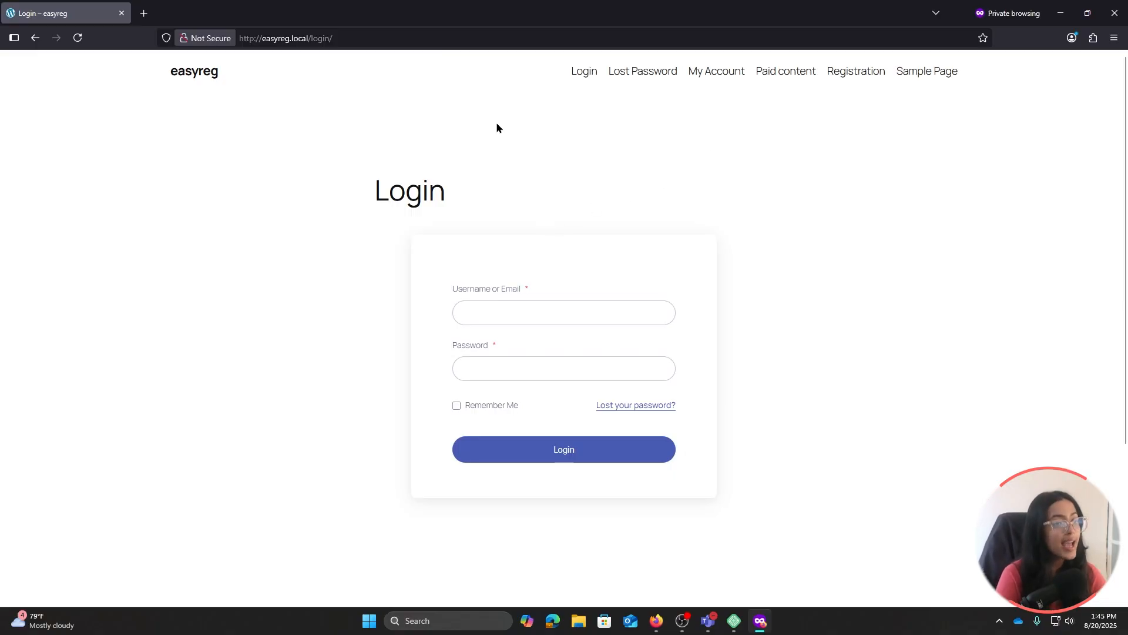
Visit the Lost Password, My Account and Registration pages, then the Paid content page as a visitor
click(628, 77)
click(722, 73)
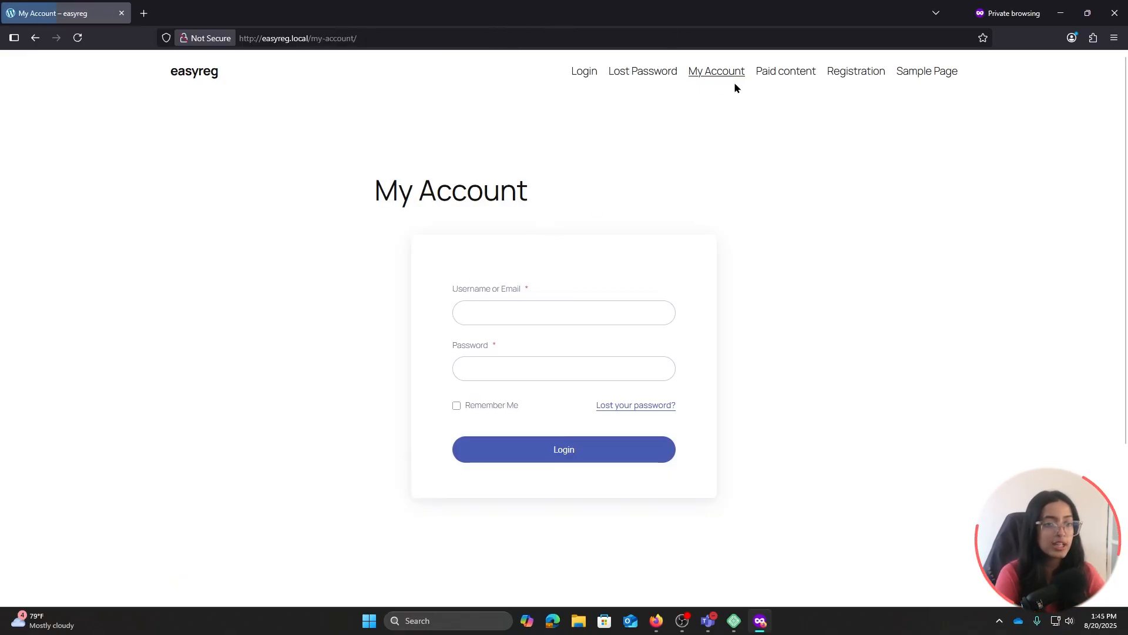
click(871, 73)
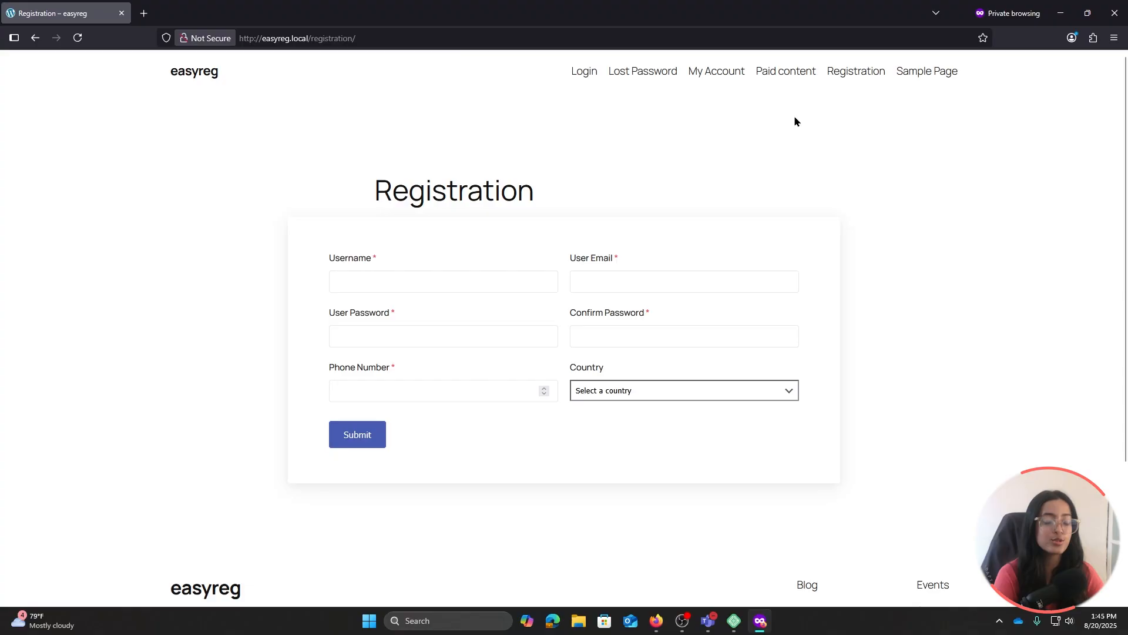
click(779, 80)
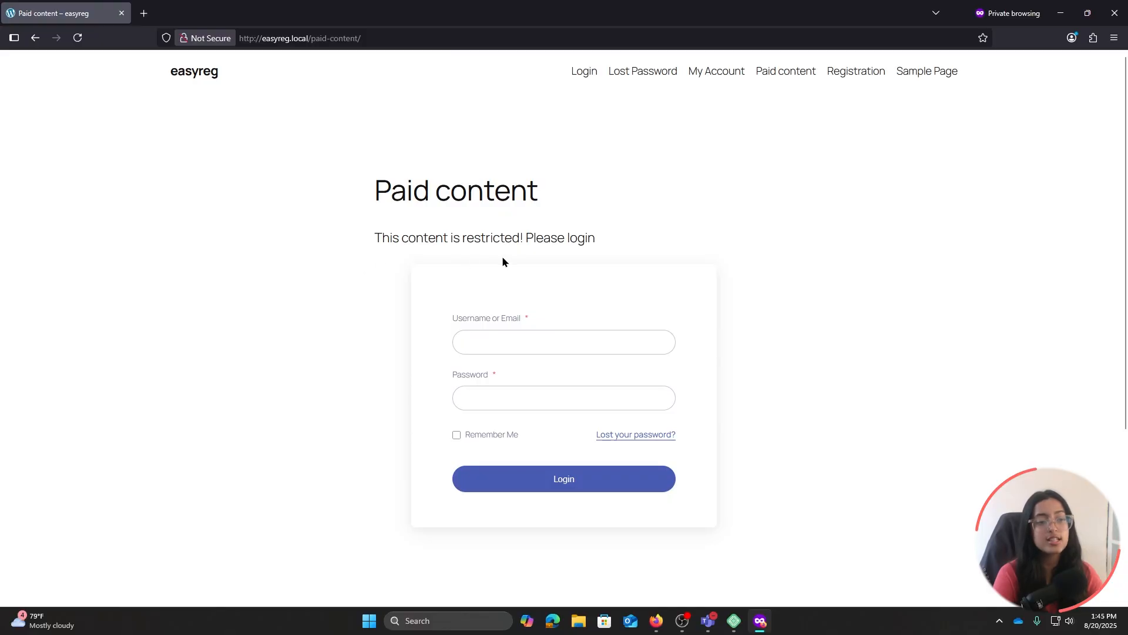
Sign in through the Paid content page's login form with the visitor's e-mail and password
click(551, 347)
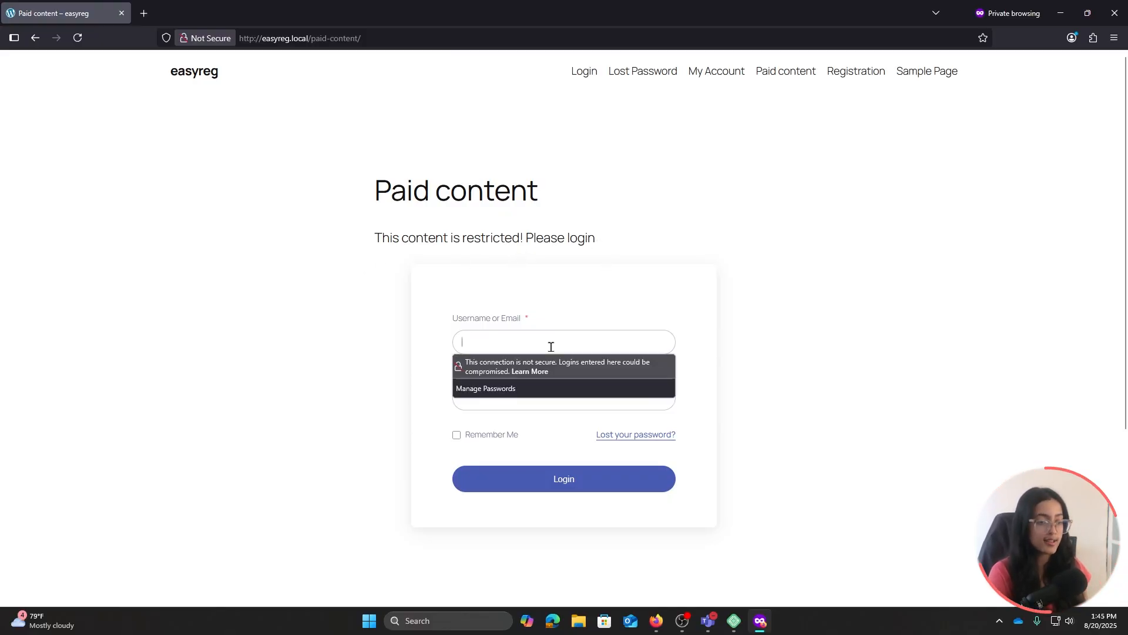
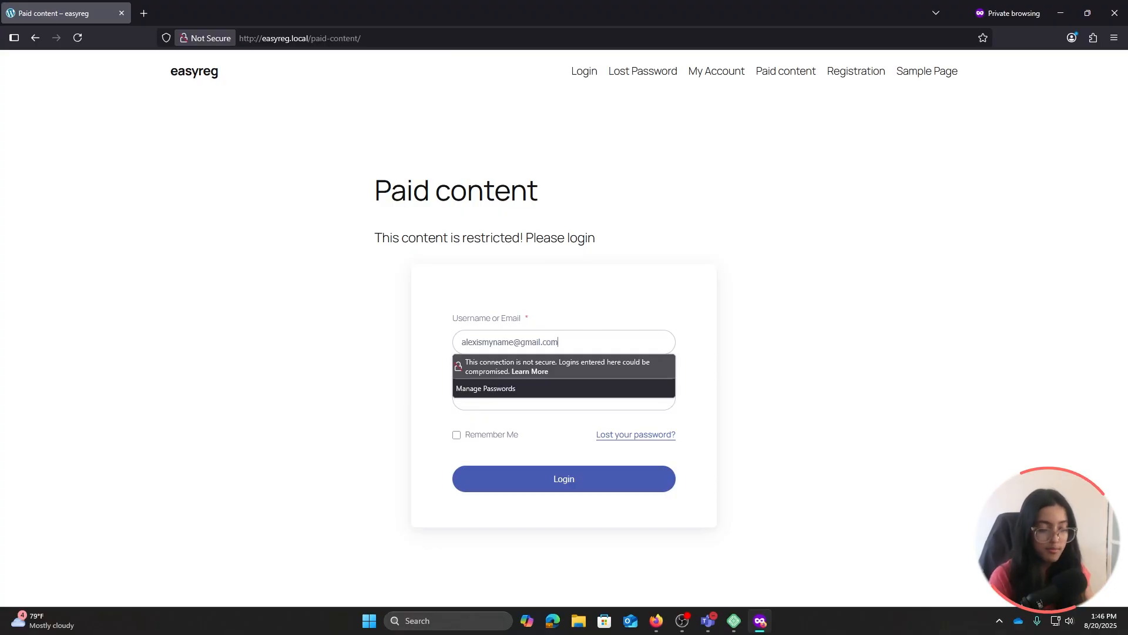
click(599, 407)
text(a)
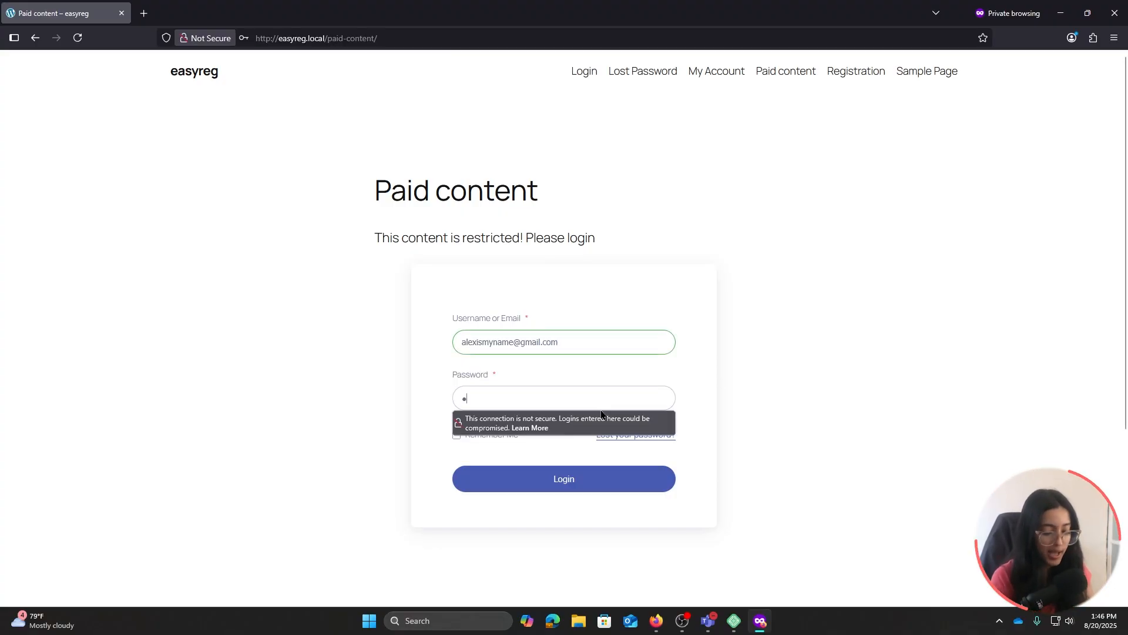
text(aa)
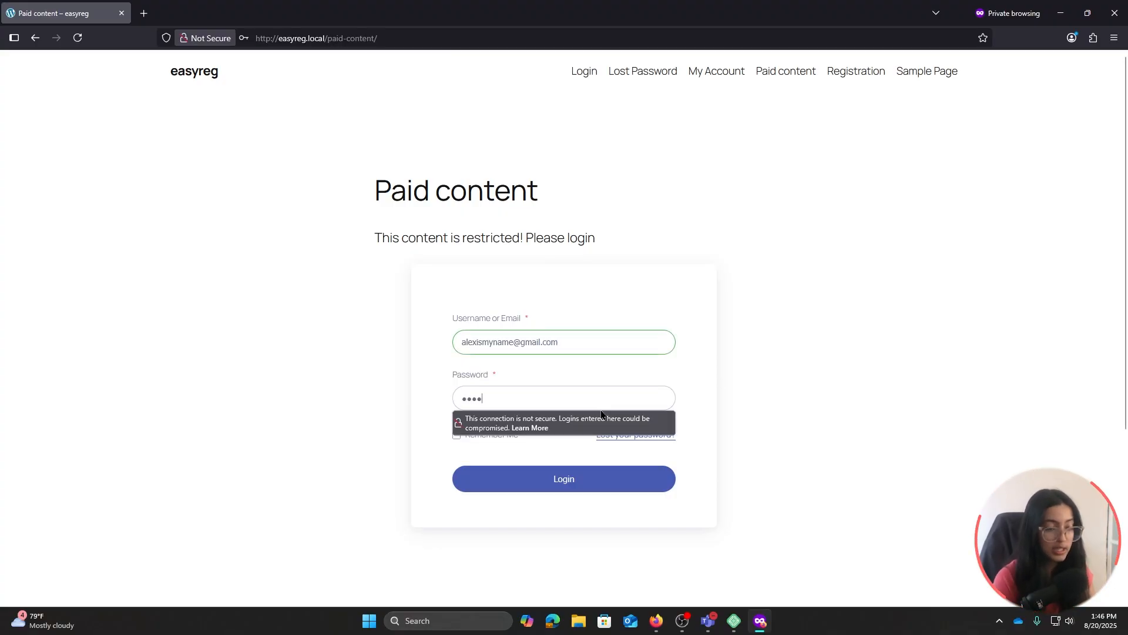
click(607, 483)
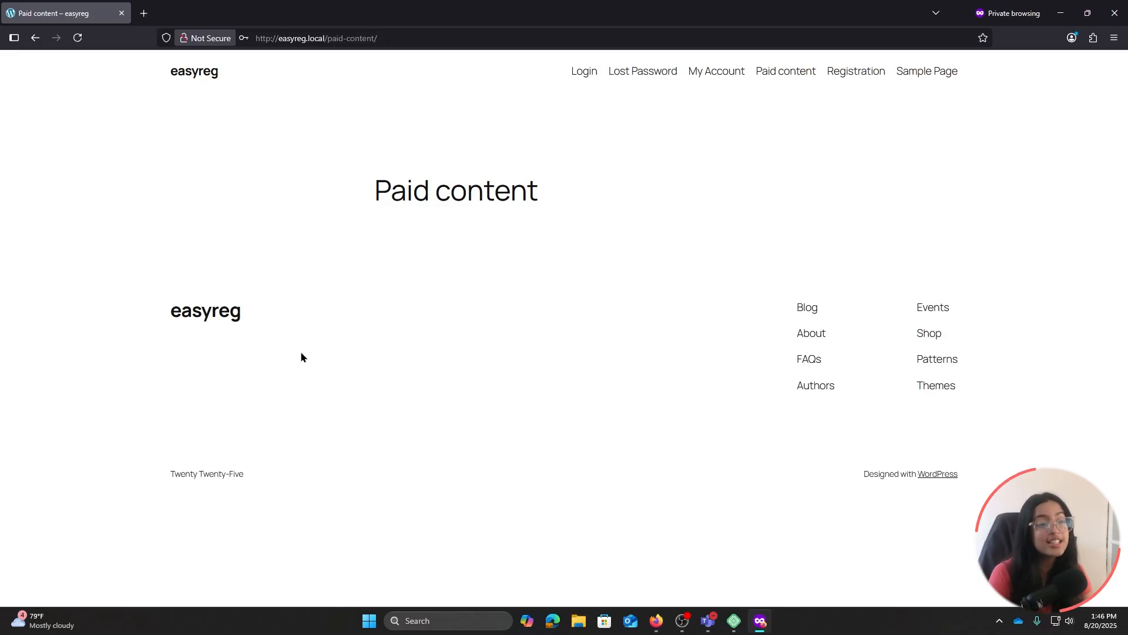